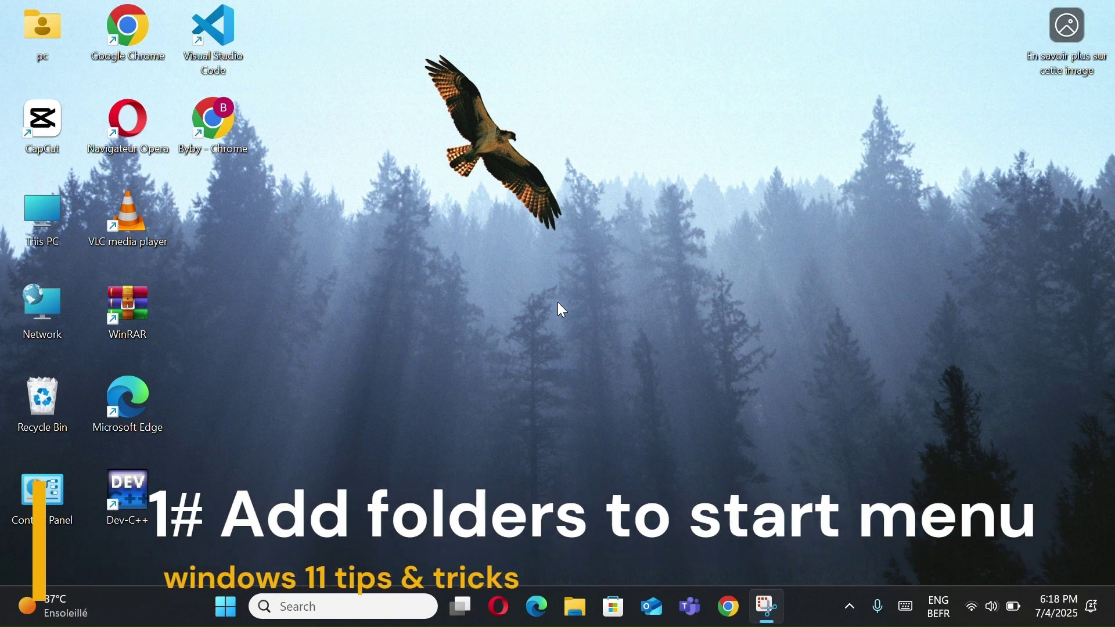
Step: Go to Personalization > Start > Folders in Settings
click(231, 602)
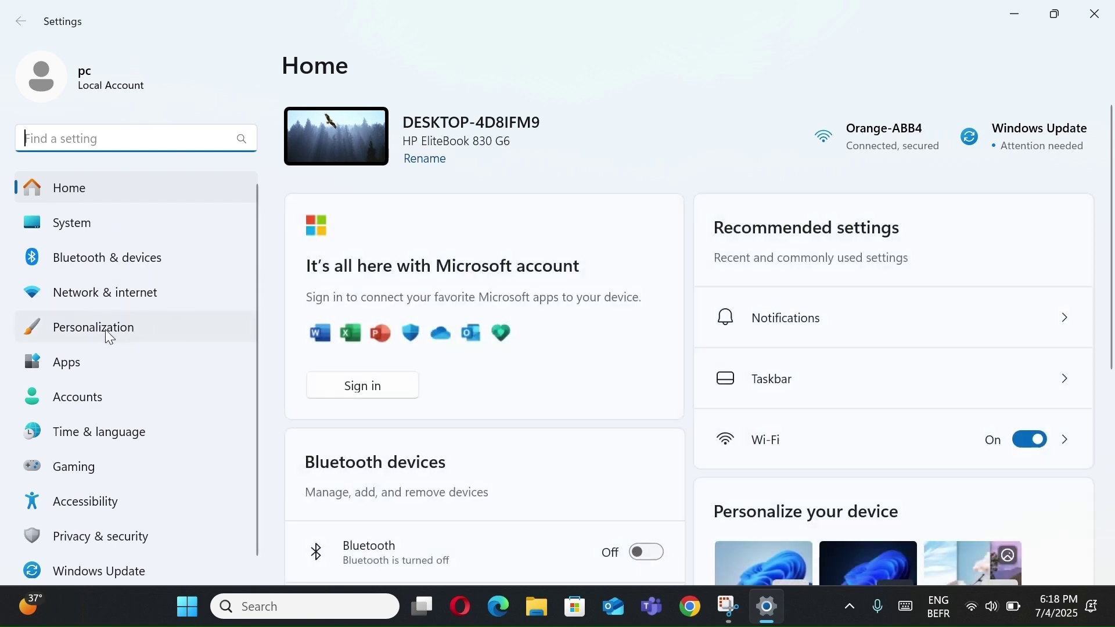
click(134, 329)
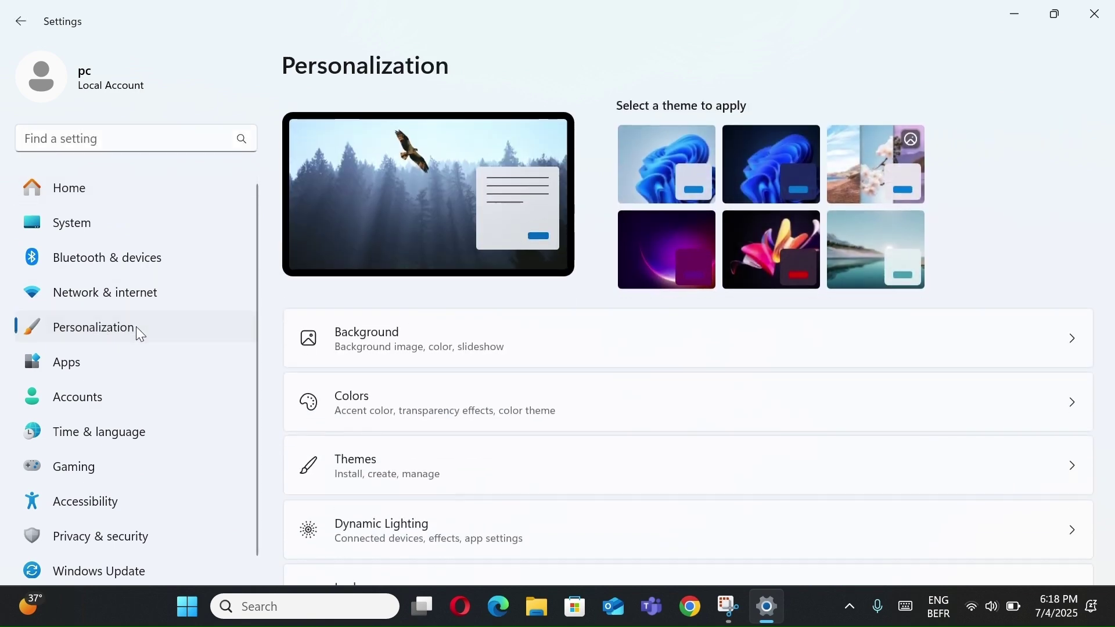
scroll(440, 374, down, 7)
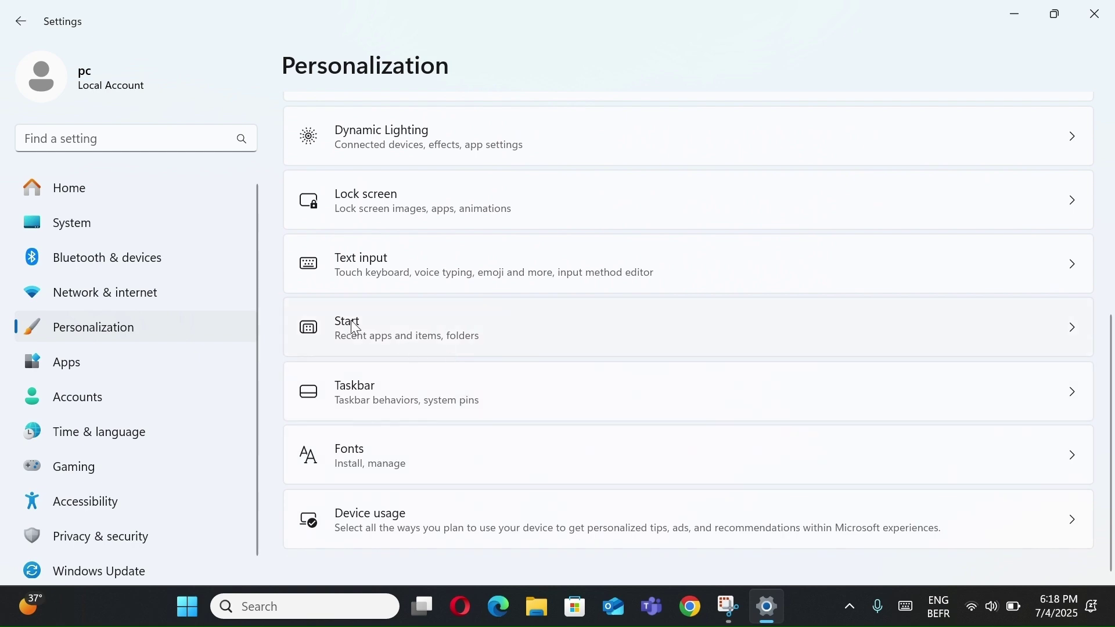
click(372, 335)
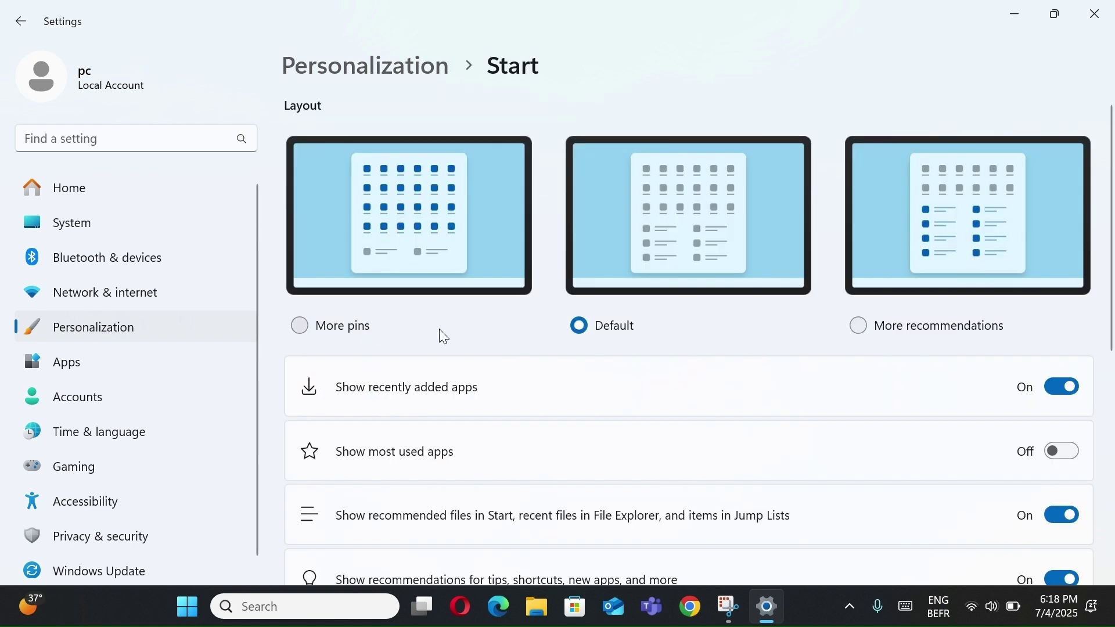
scroll(578, 398, down, 1)
scroll(578, 398, down, 3)
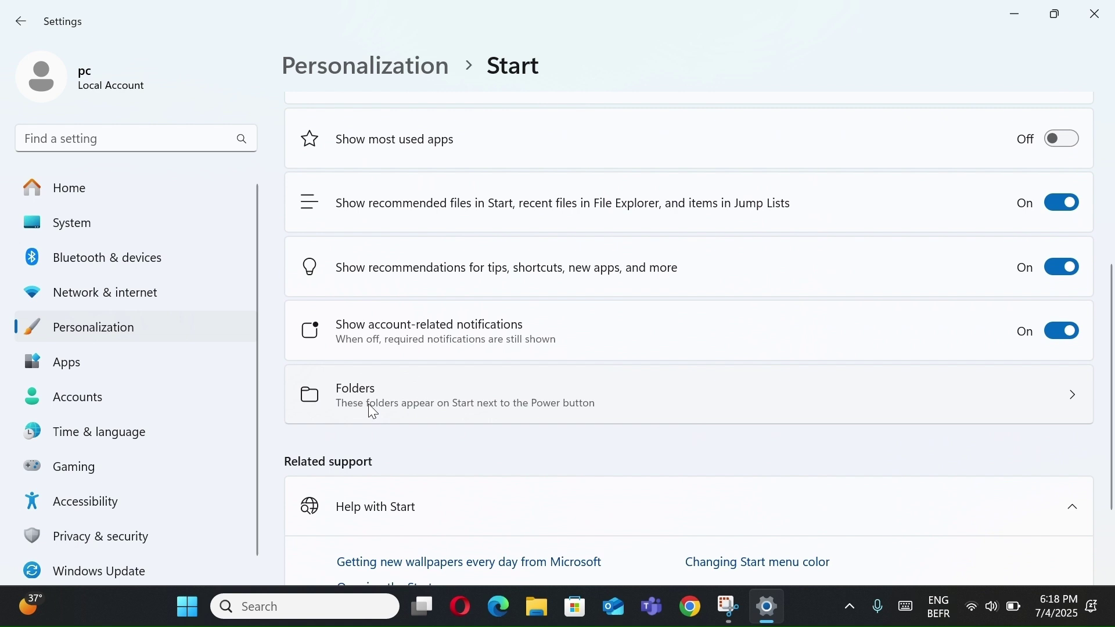
click(392, 388)
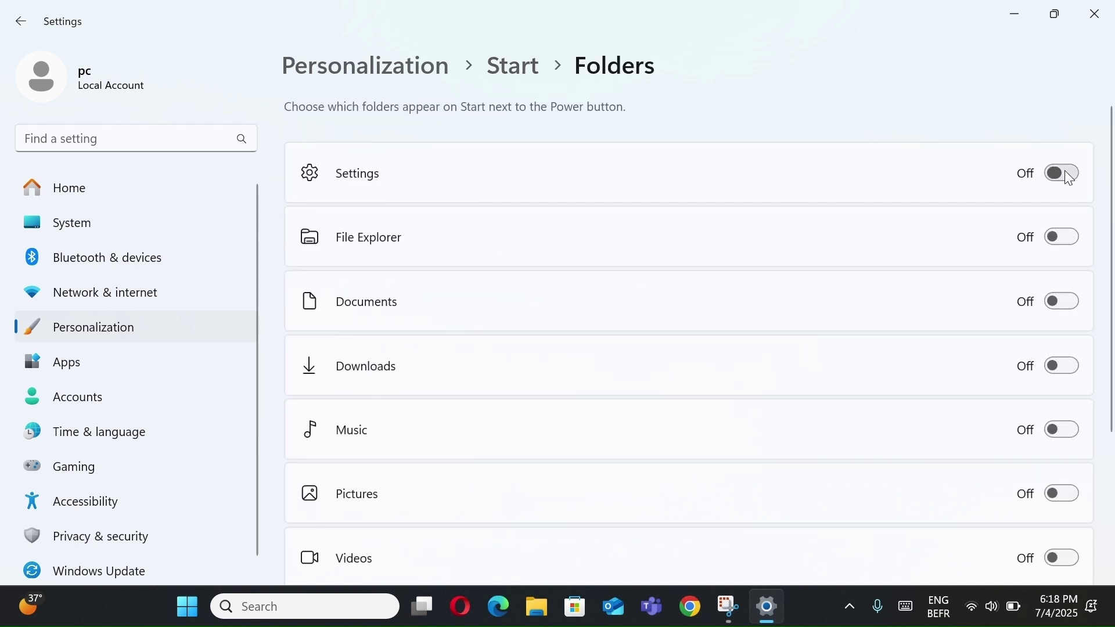
Step: Turn on the Settings, Documents, Downloads, Pictures and Music folders for Start
click(1069, 174)
click(1064, 302)
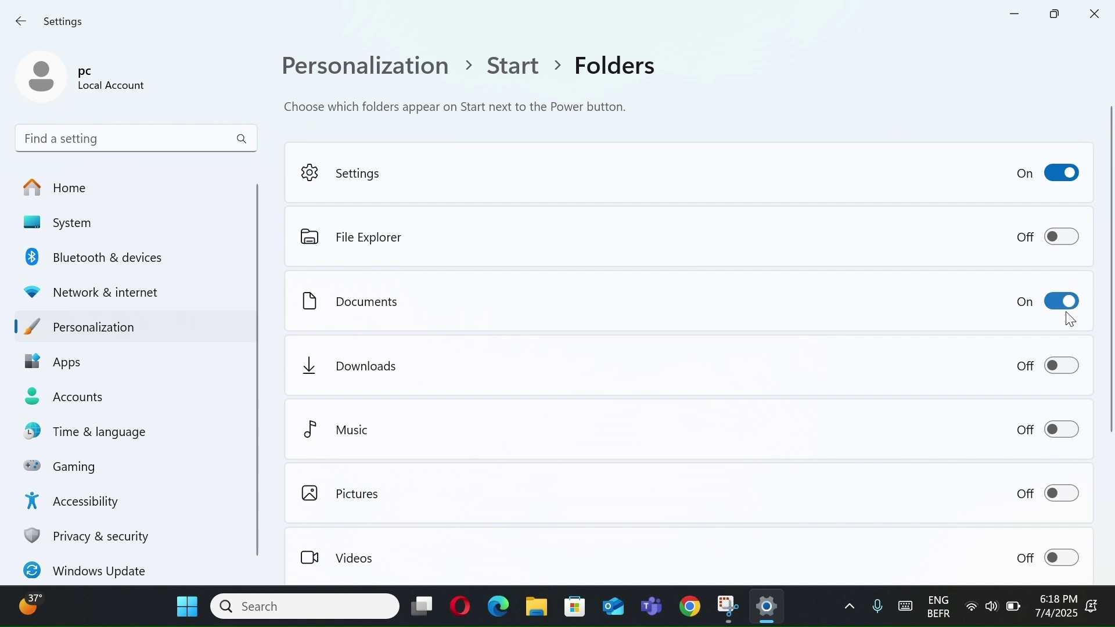
click(1068, 366)
click(1063, 494)
click(1060, 430)
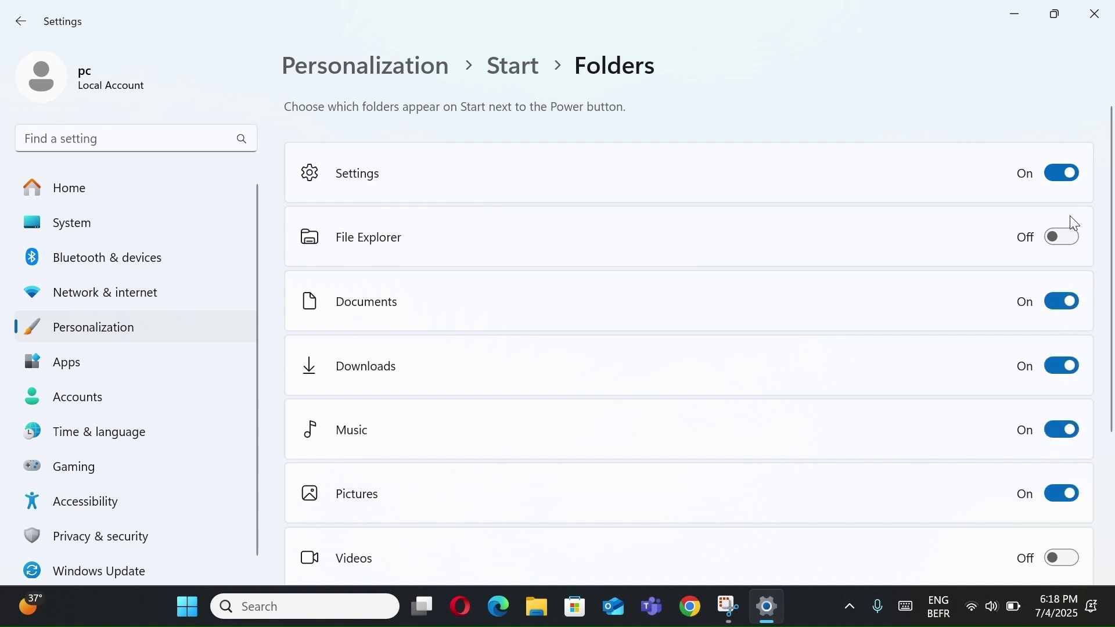
Step: Close Settings and check the five new folder shortcuts beside Power on Start
click(1096, 14)
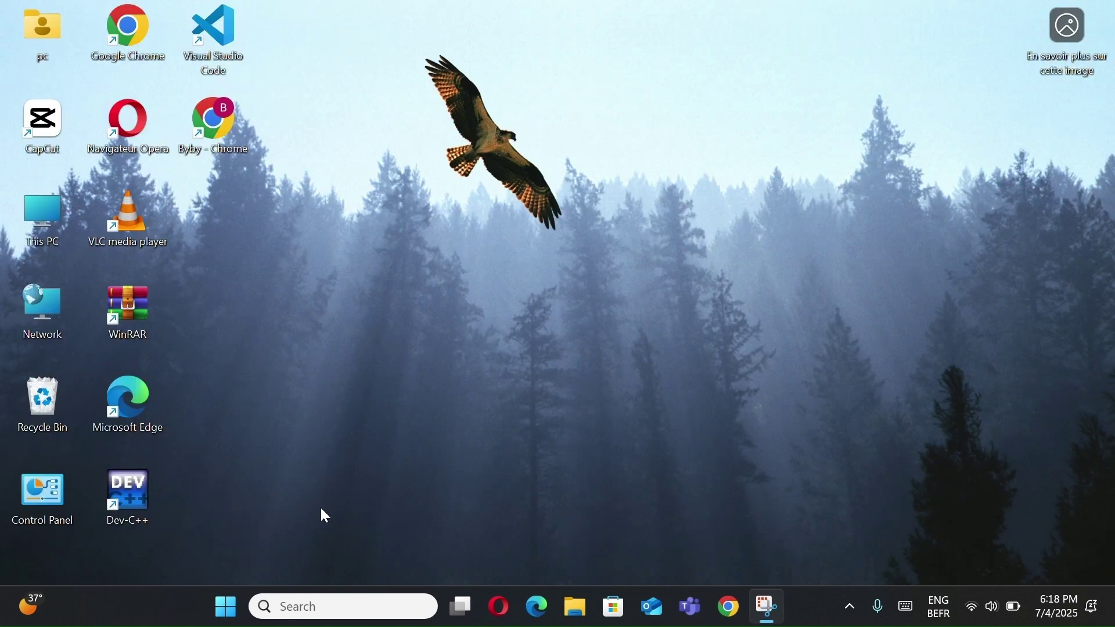
click(231, 608)
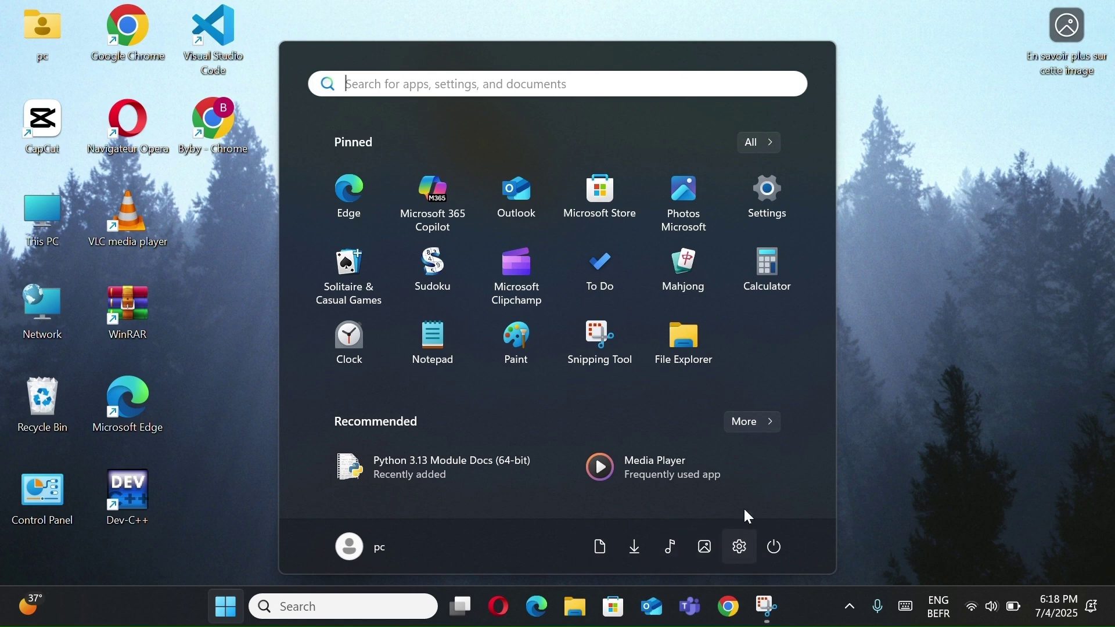
click(858, 337)
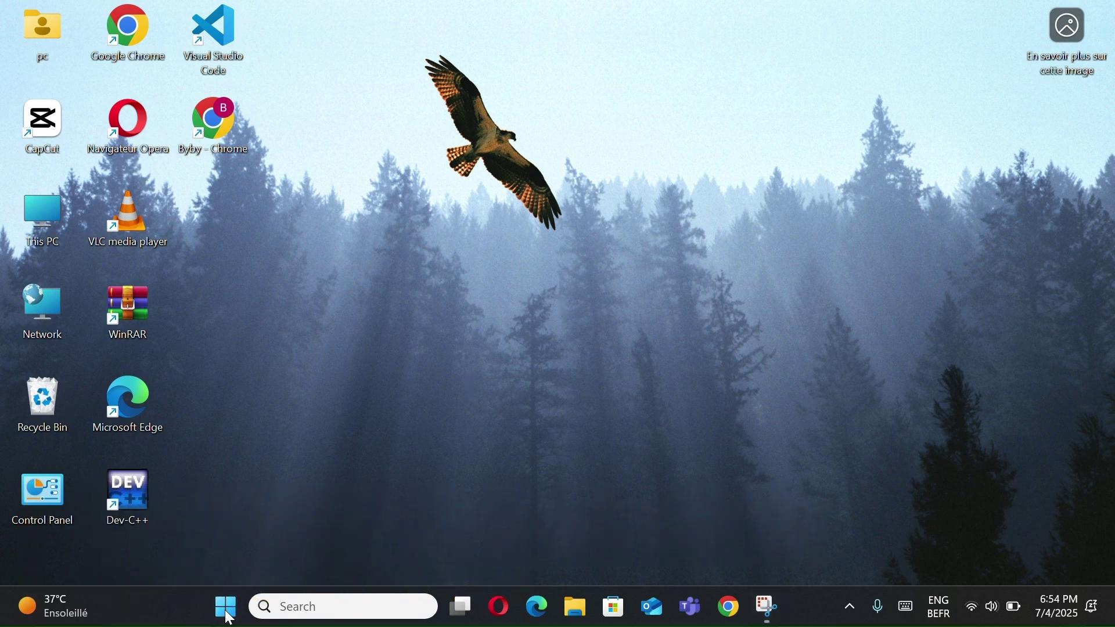
Step: From the Win+X menu, open Personalization > Colors and switch the mode to Dark
right_click(228, 616)
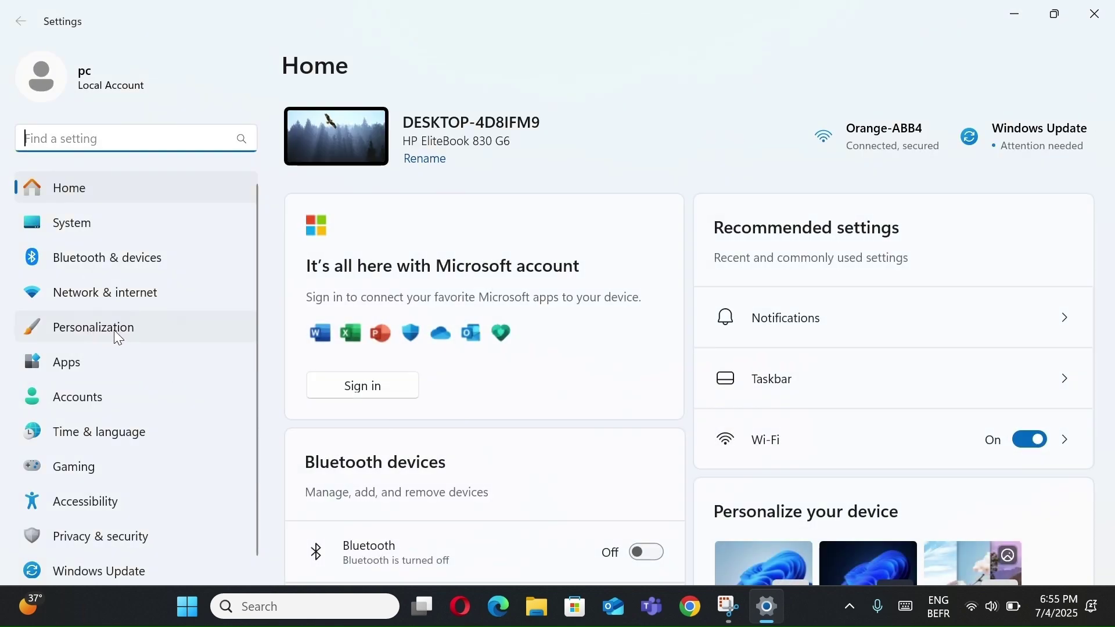
click(115, 332)
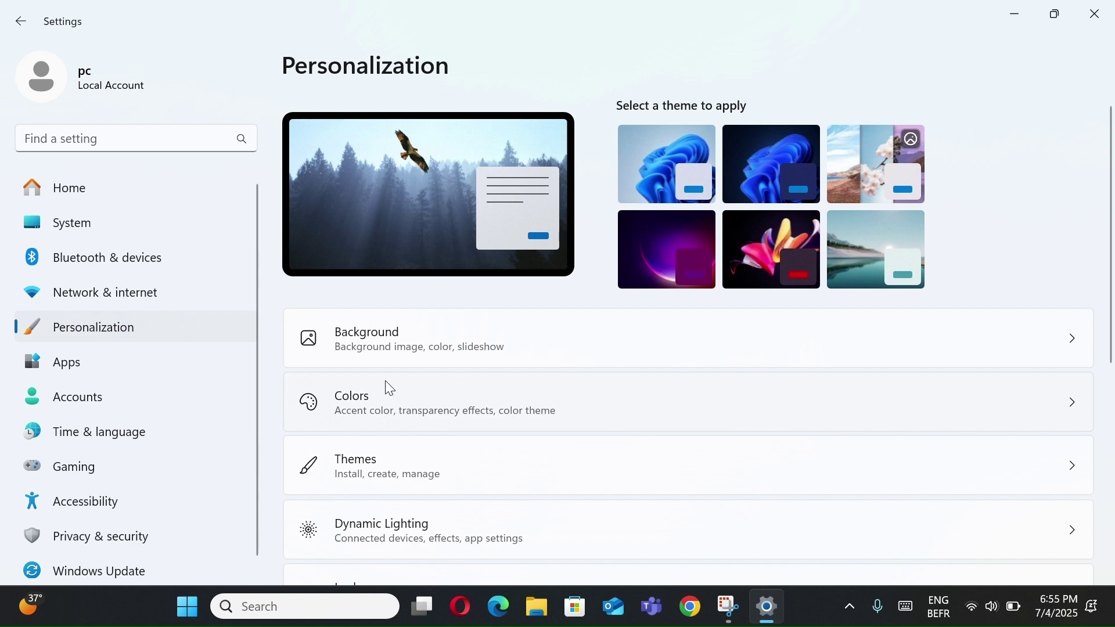
click(417, 393)
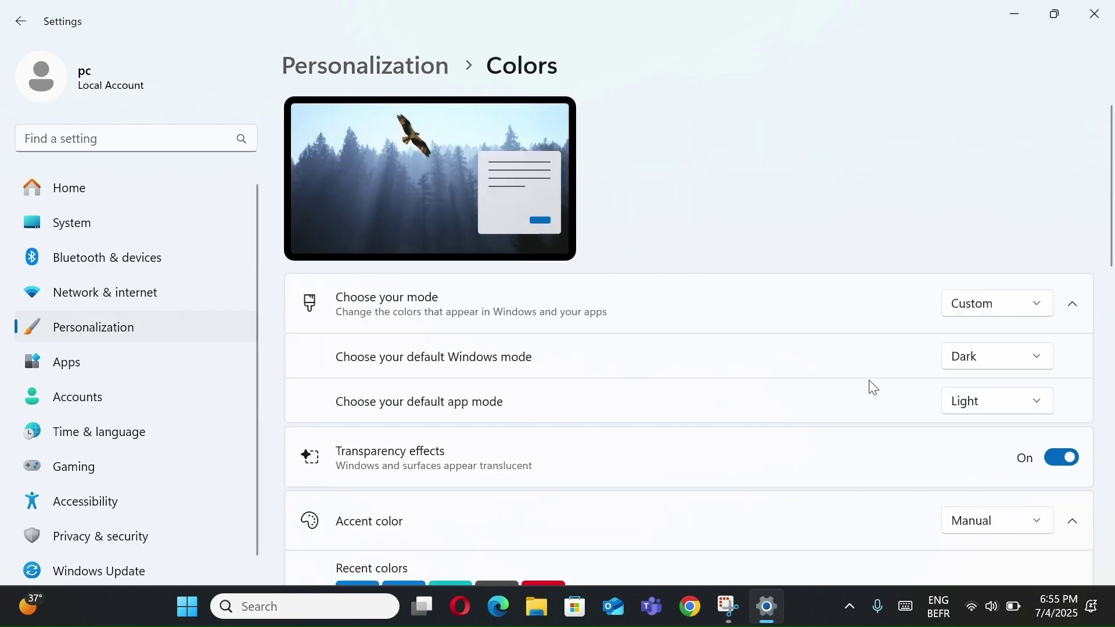
click(991, 307)
click(995, 275)
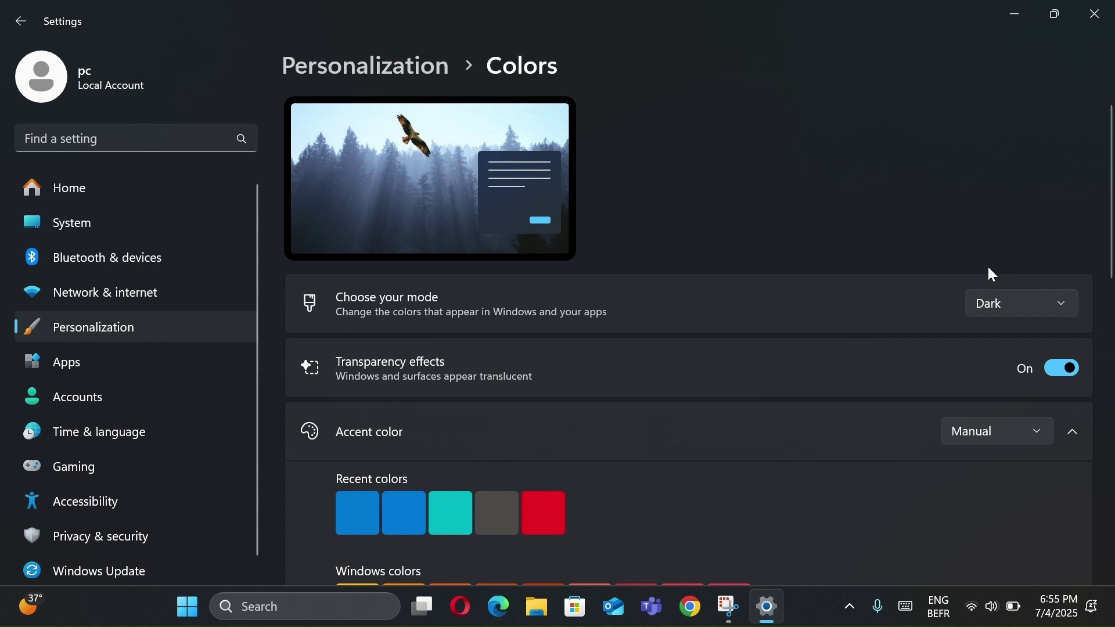
Step: Switch to Custom mode, ending with Dark Windows mode and Light app mode
click(991, 306)
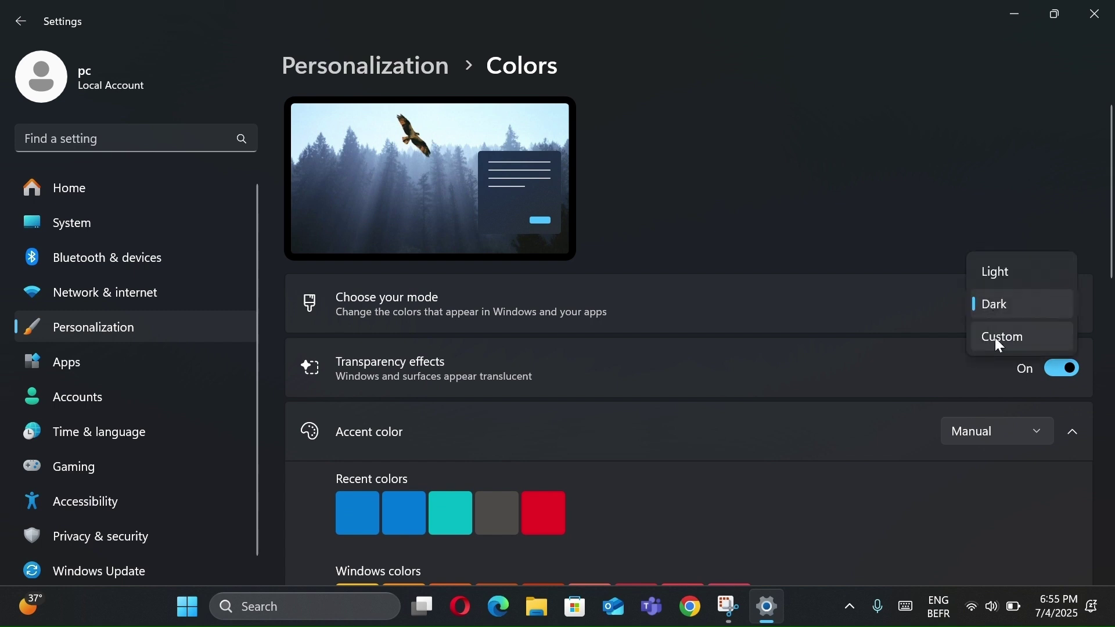
click(995, 339)
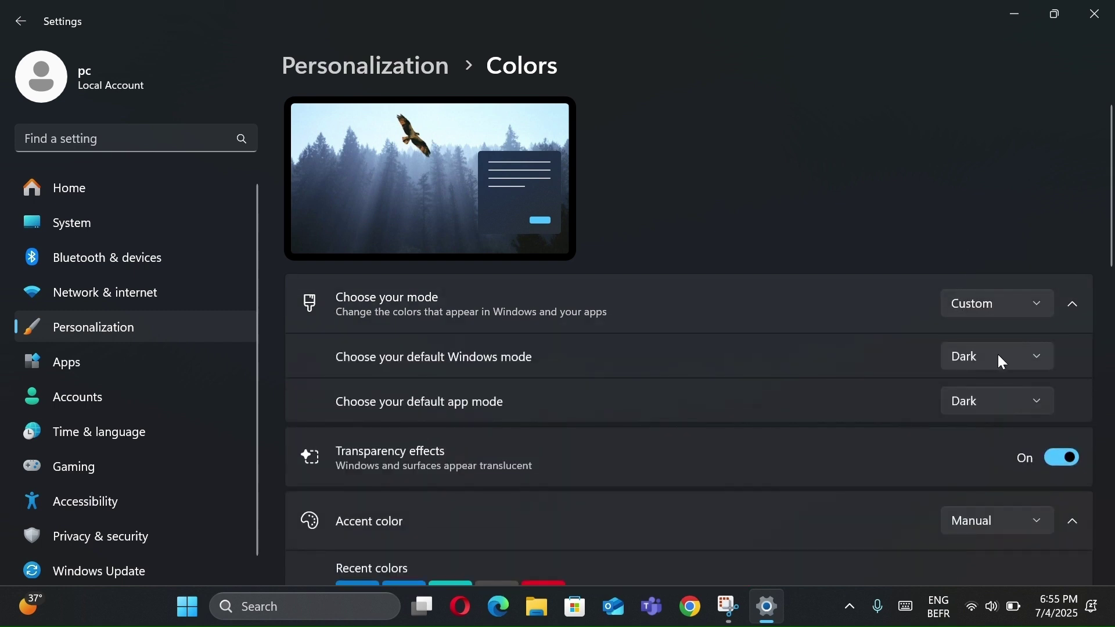
click(1009, 355)
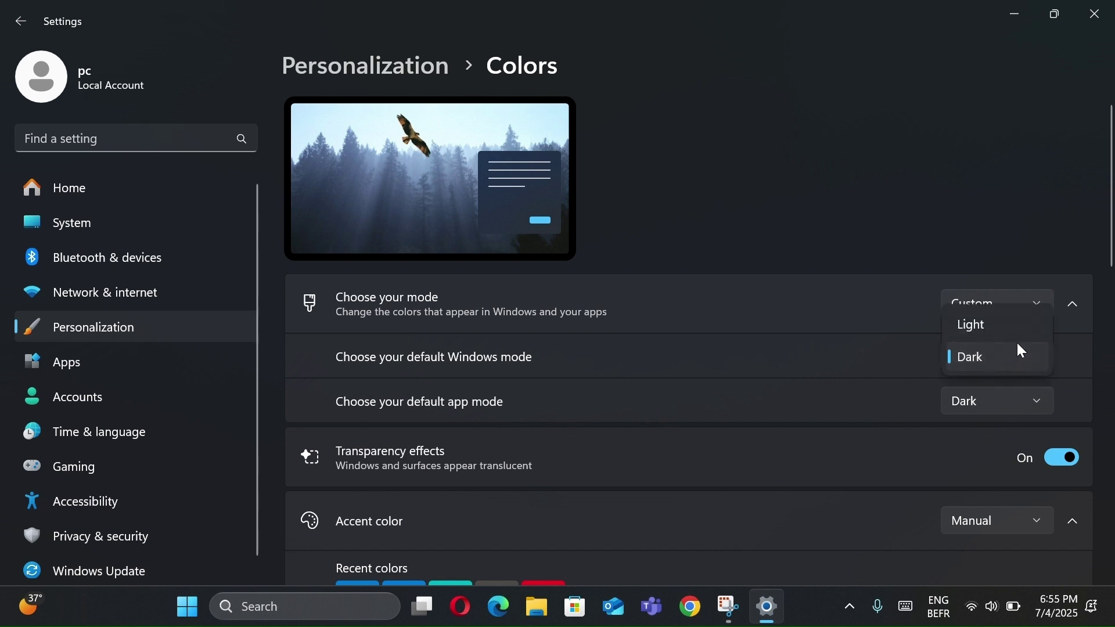
click(1008, 328)
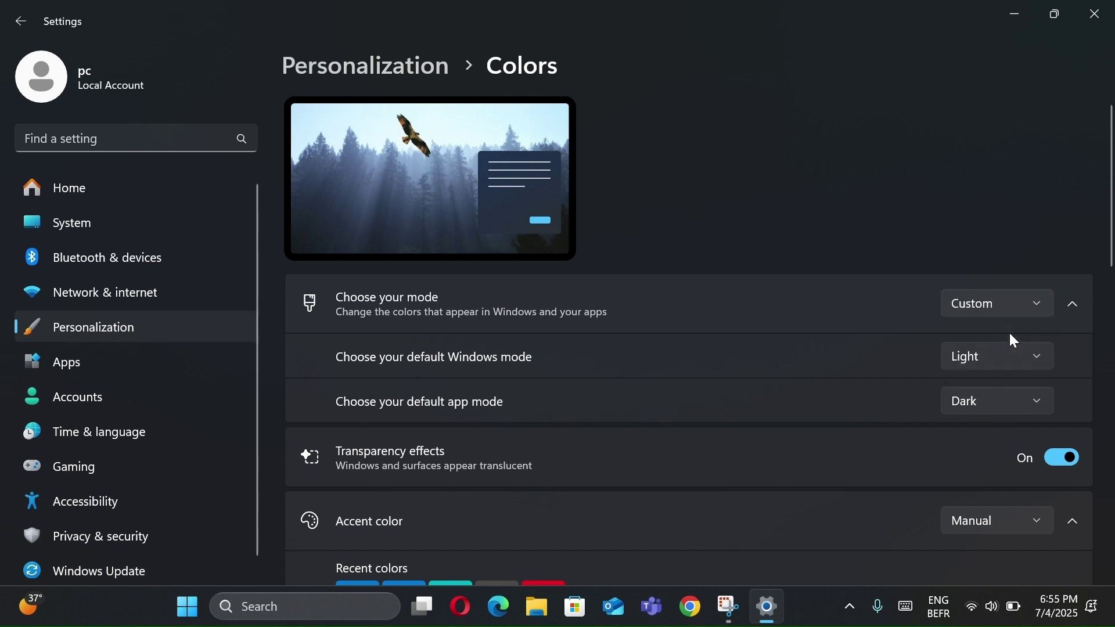
click(1006, 392)
click(1005, 371)
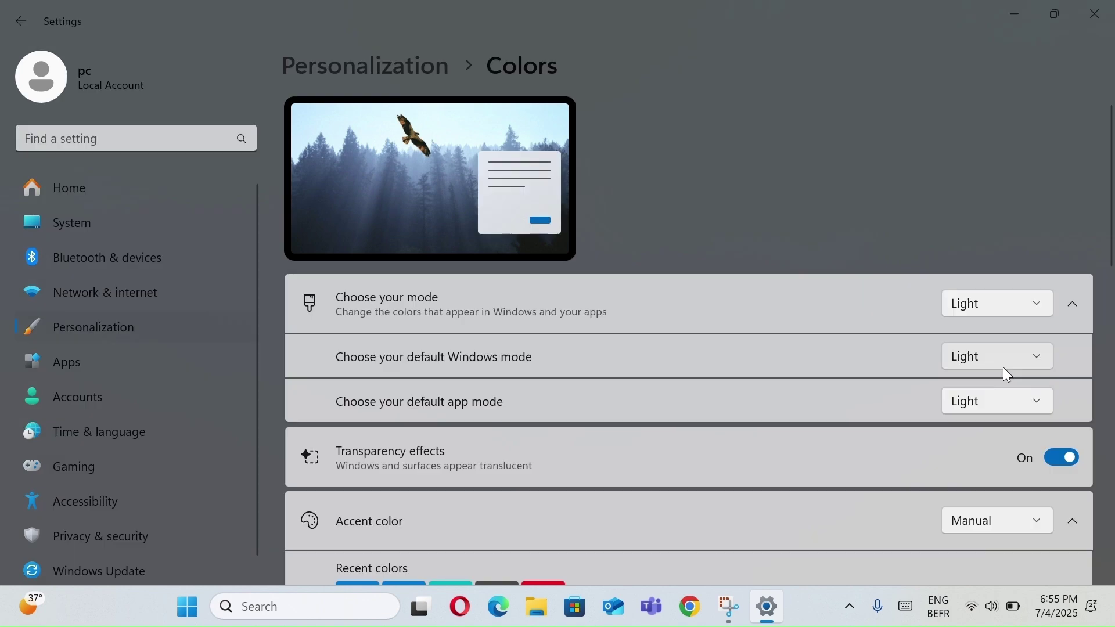
click(998, 365)
click(995, 390)
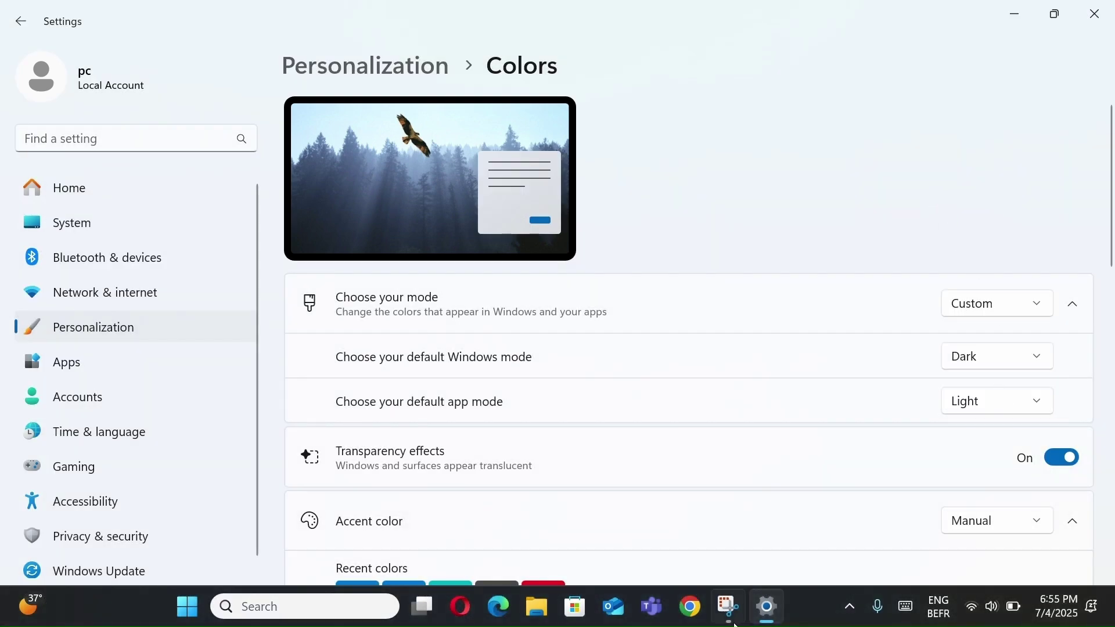
Step: Close the Settings window to return to the desktop
click(1092, 9)
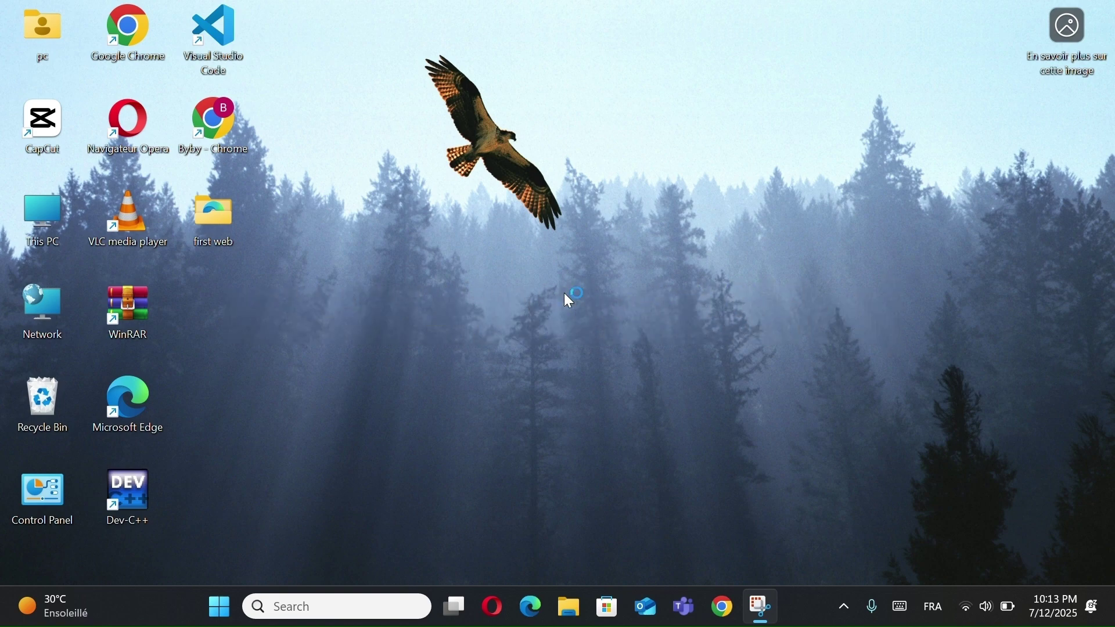
Step: Snip a desktop rectangle with Win+Shift+S, then mark a recording region and cancel it
key(super+shift+s)
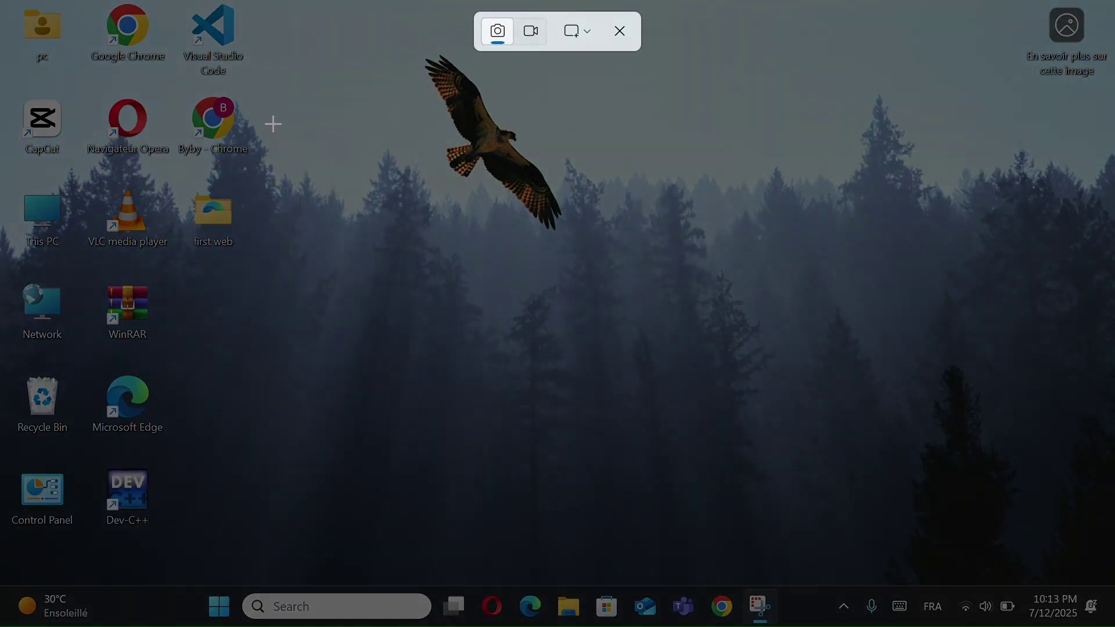
drag(273, 122, 836, 545)
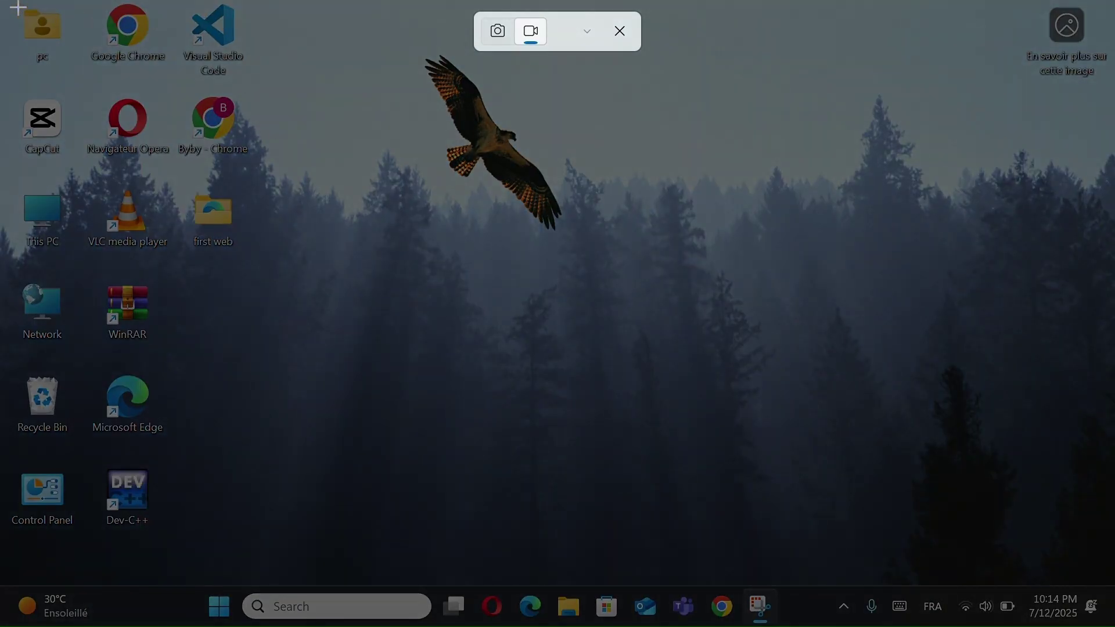
drag(17, 6, 1112, 521)
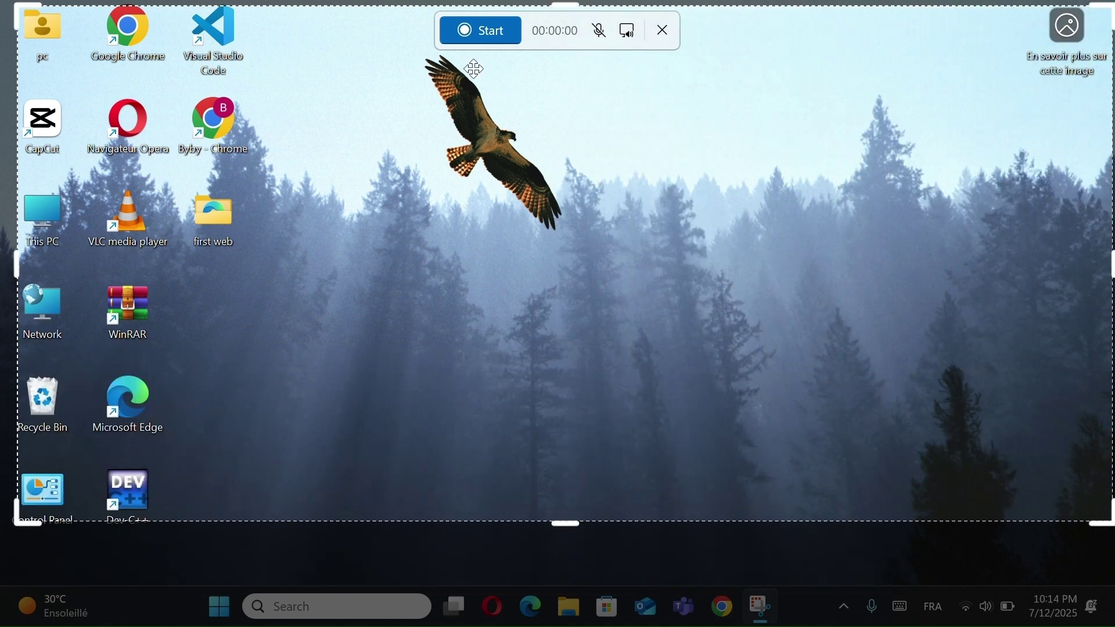
click(661, 36)
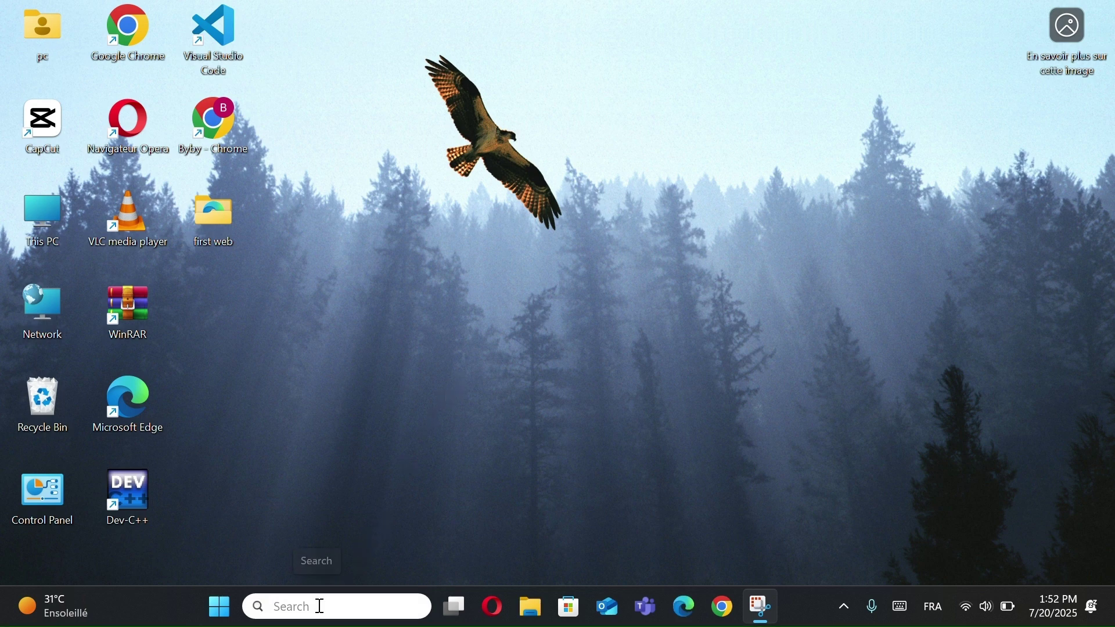
Step: Open Command Prompt and run powercfg /batteryreport
click(320, 606)
text(cmd)
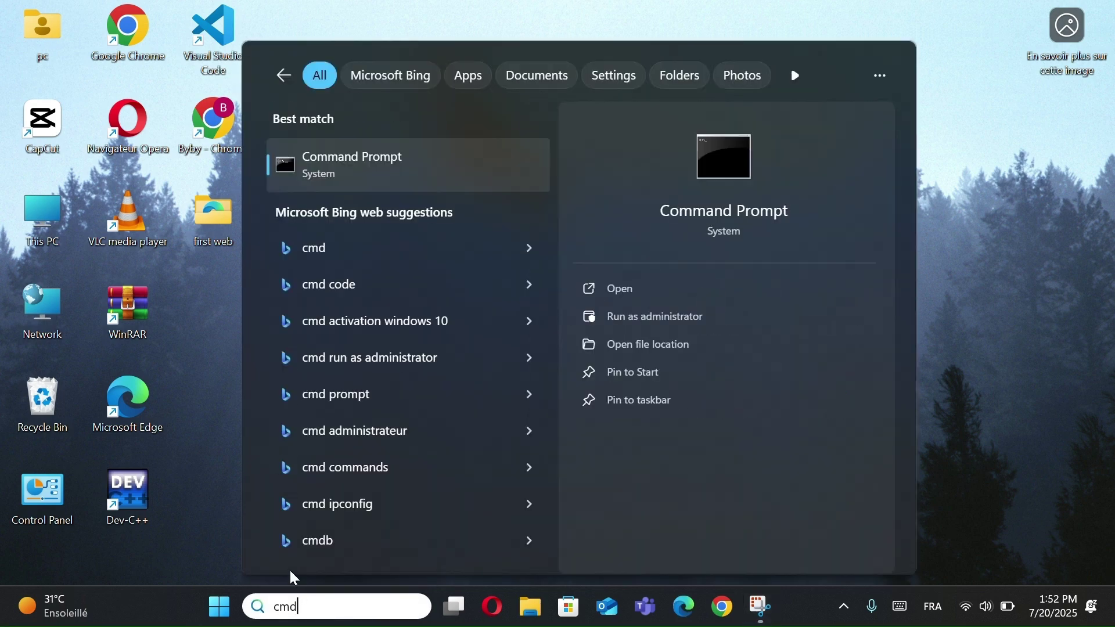
click(395, 173)
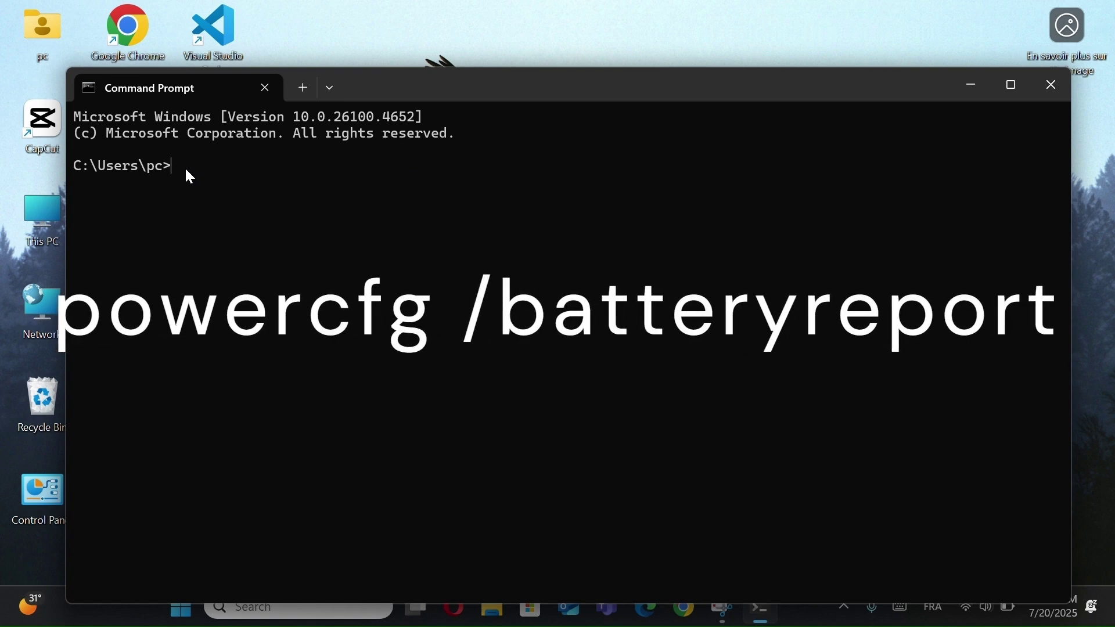
text(powercfg /batteryreport)
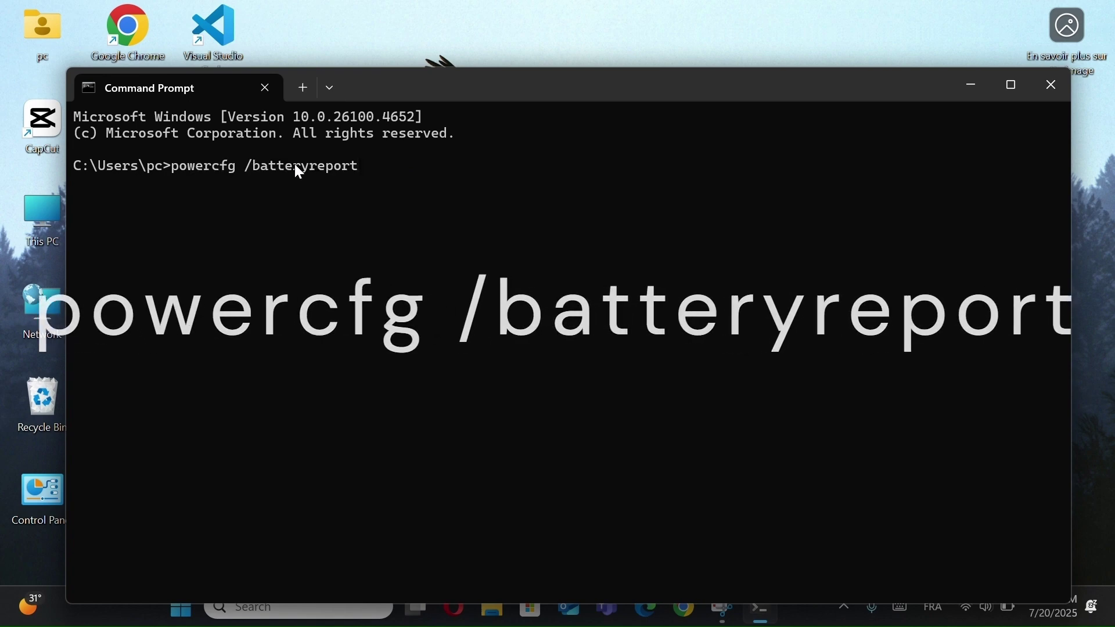
key(Return)
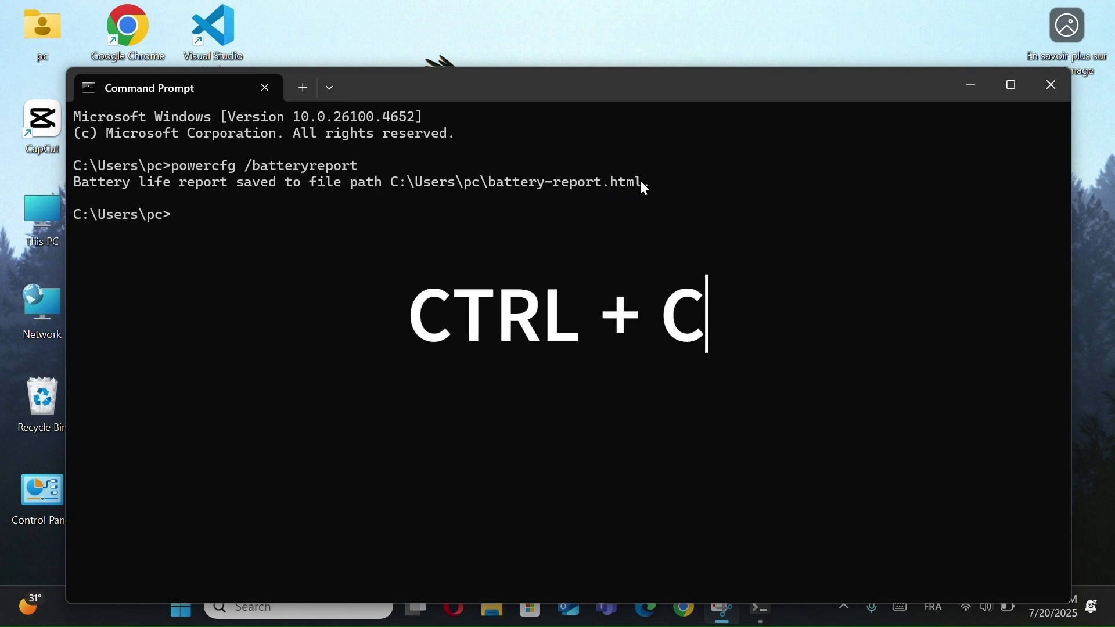
Step: Copy the battery-report.html path and paste it into Windows search
drag(642, 182, 397, 186)
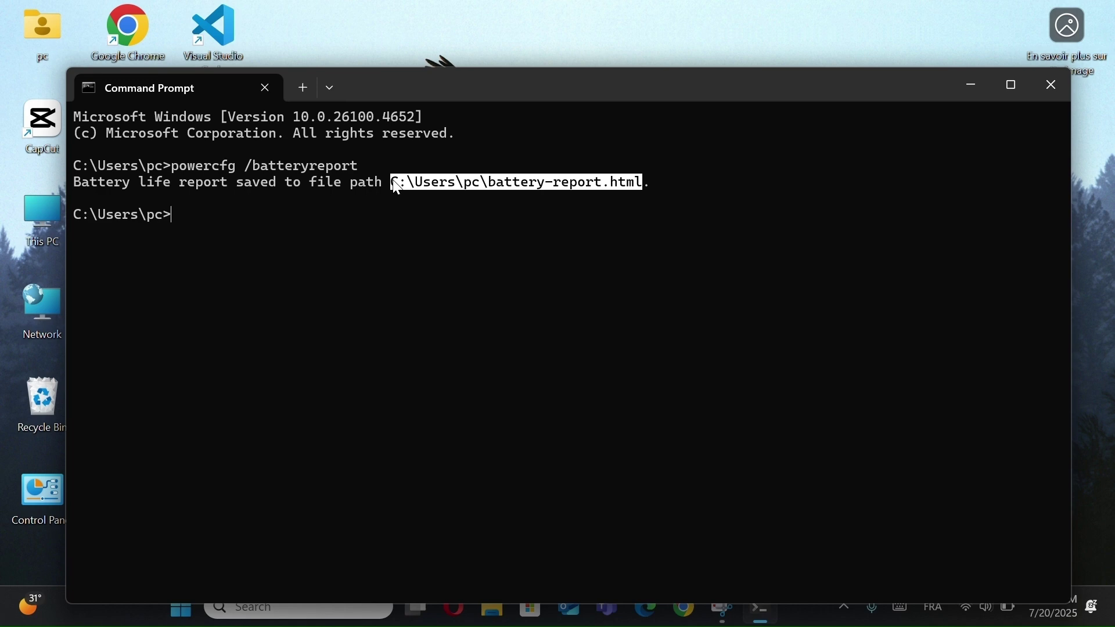
key(ctrl+c)
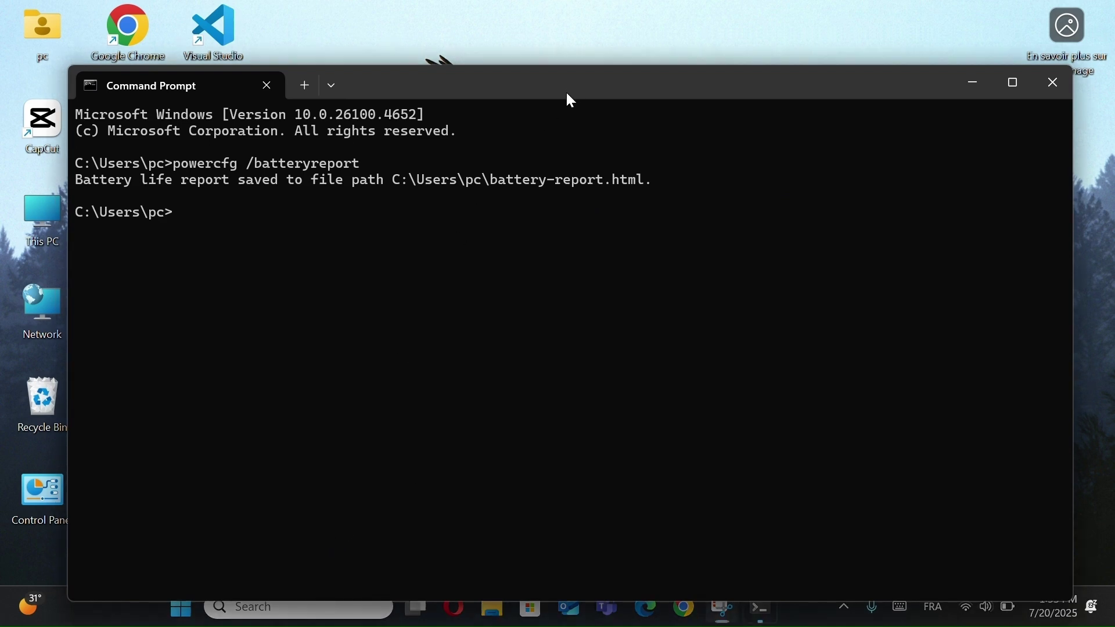
drag(567, 93, 566, 53)
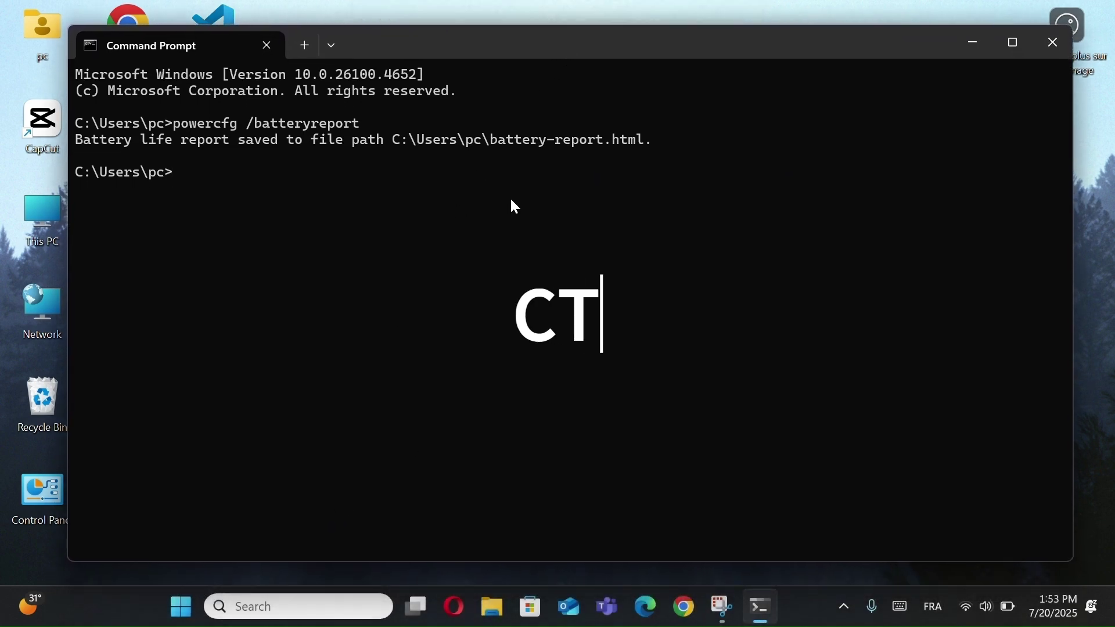
click(340, 606)
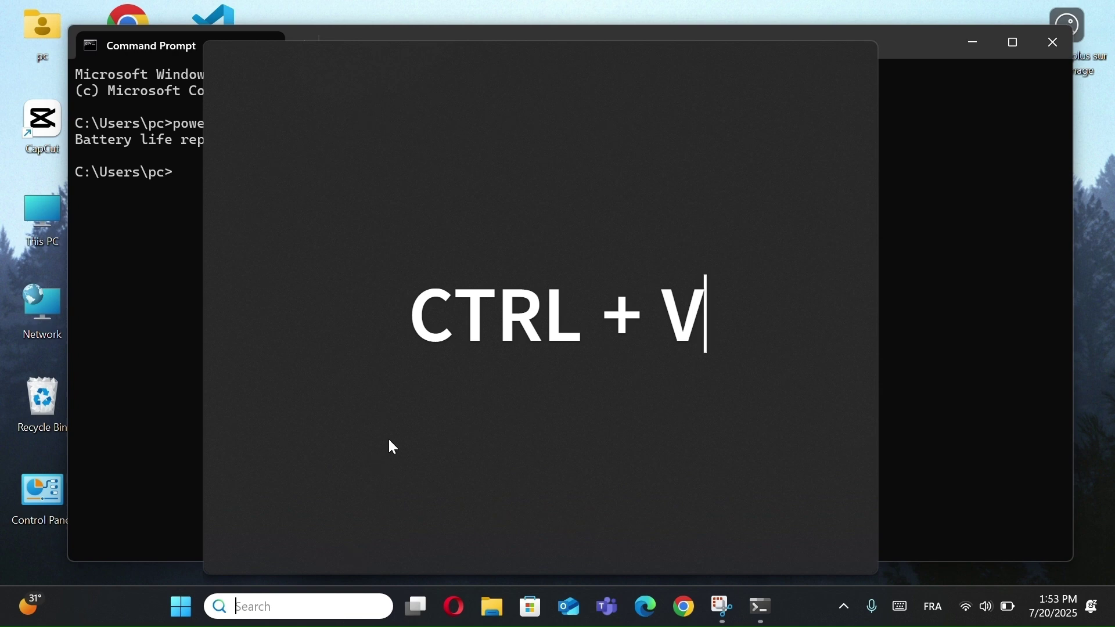
key(ctrl+v)
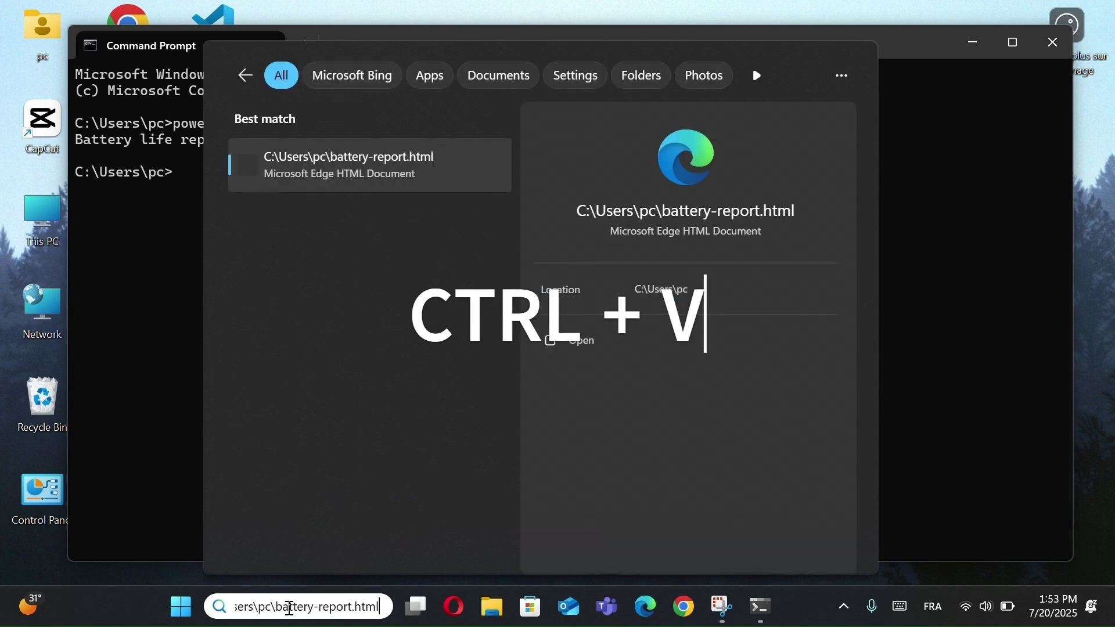
Step: Open battery-report.html in Edge and scroll through the installed battery and recent usage sections
click(376, 158)
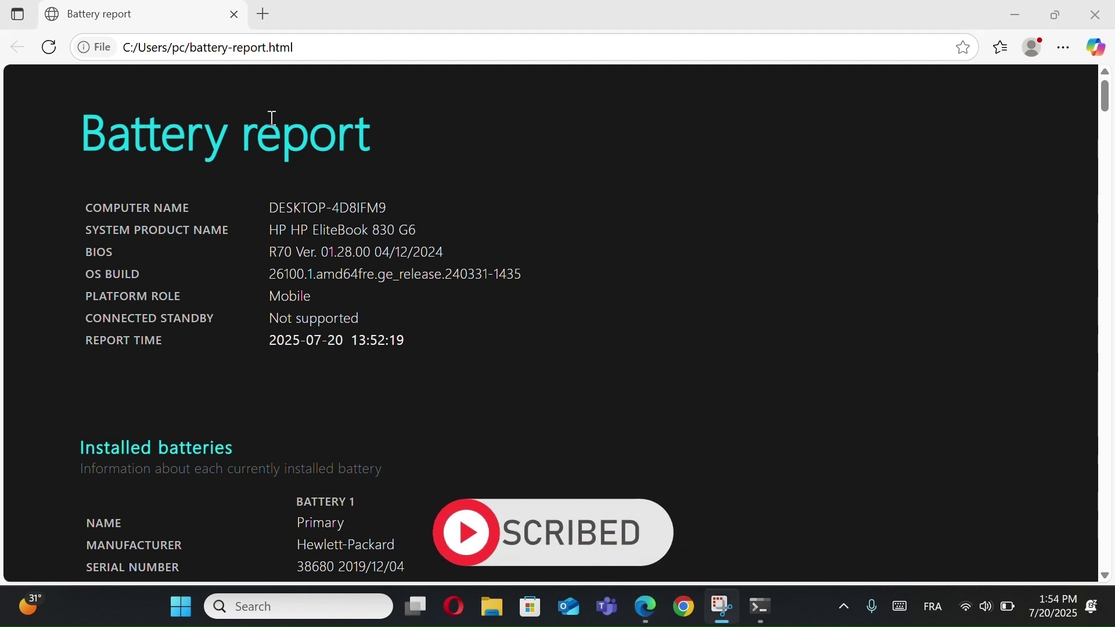
scroll(313, 151, down, 3)
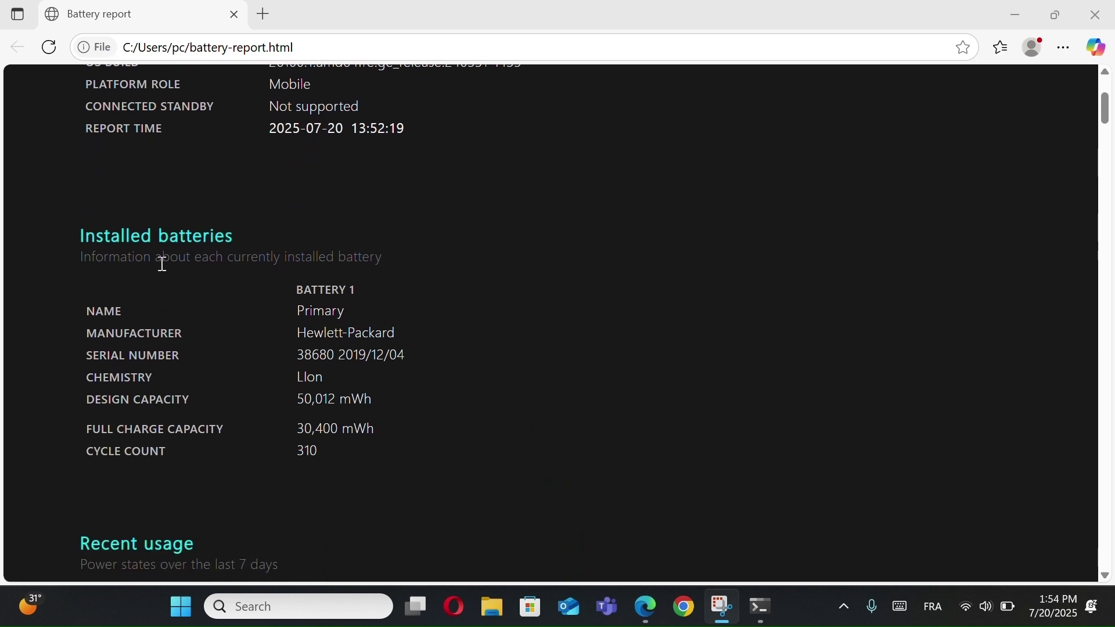
scroll(171, 263, down, 4)
scroll(244, 273, down, 4)
scroll(246, 272, down, 20)
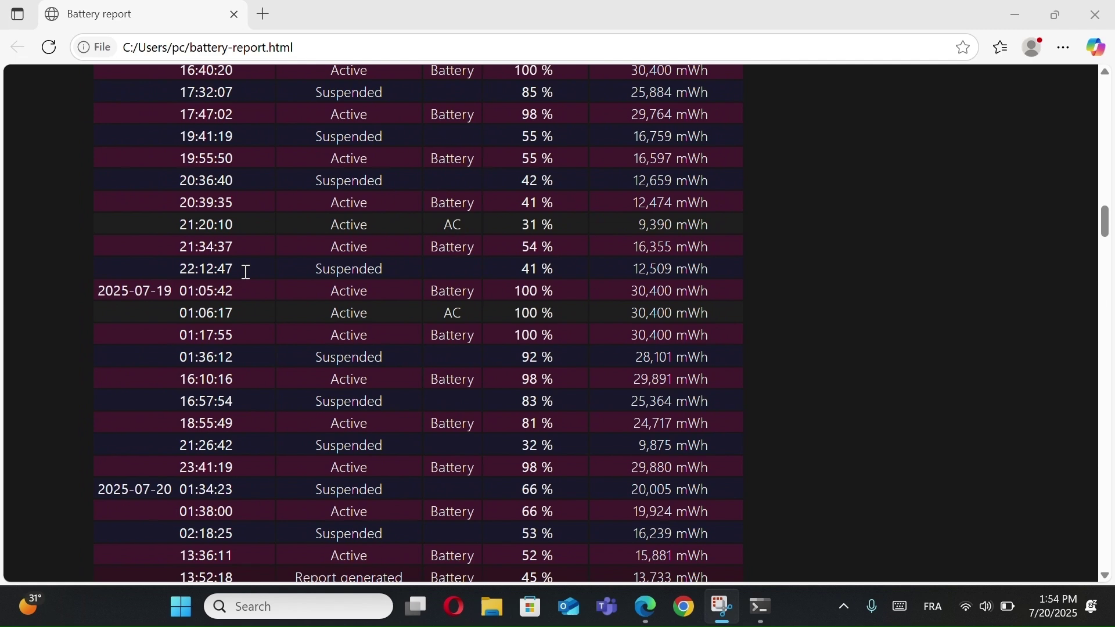
scroll(247, 272, down, 8)
drag(202, 231, 77, 229)
scroll(231, 238, down, 5)
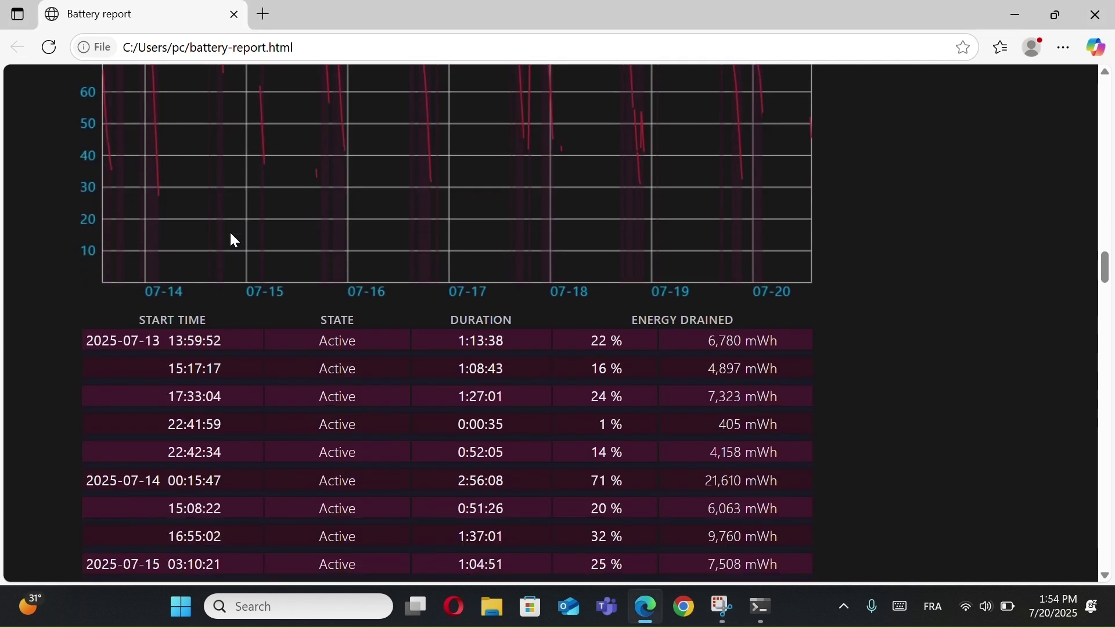
scroll(234, 239, up, 2)
scroll(234, 239, down, 6)
scroll(231, 234, down, 15)
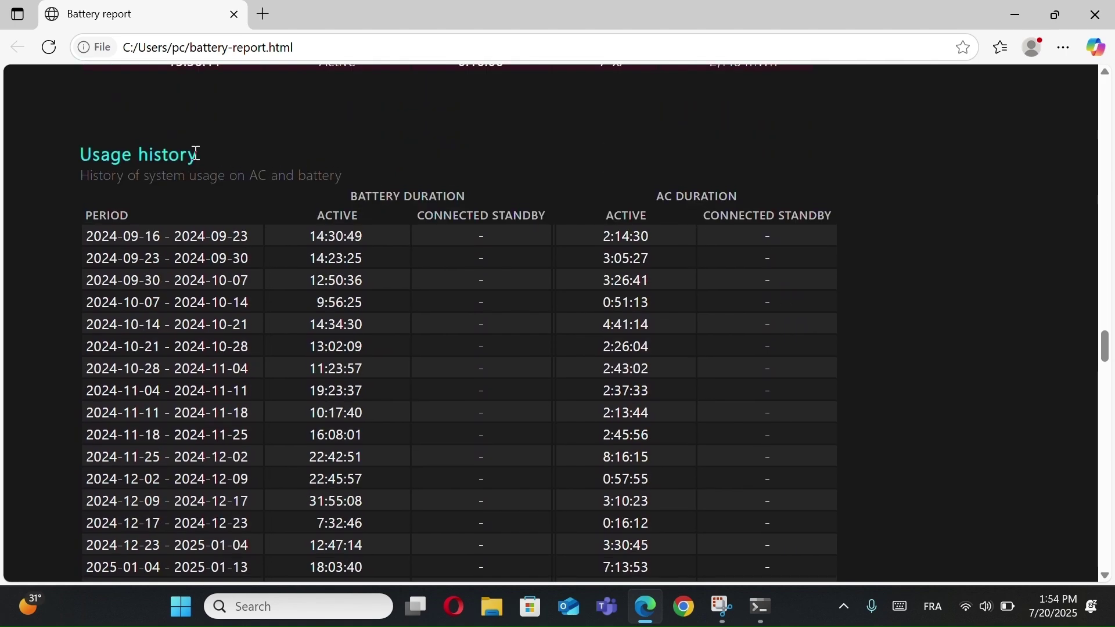
Step: Review the usage history, capacity history and battery life estimate sections
drag(198, 154, 101, 151)
scroll(326, 148, down, 20)
scroll(325, 145, down, 16)
scroll(325, 145, down, 5)
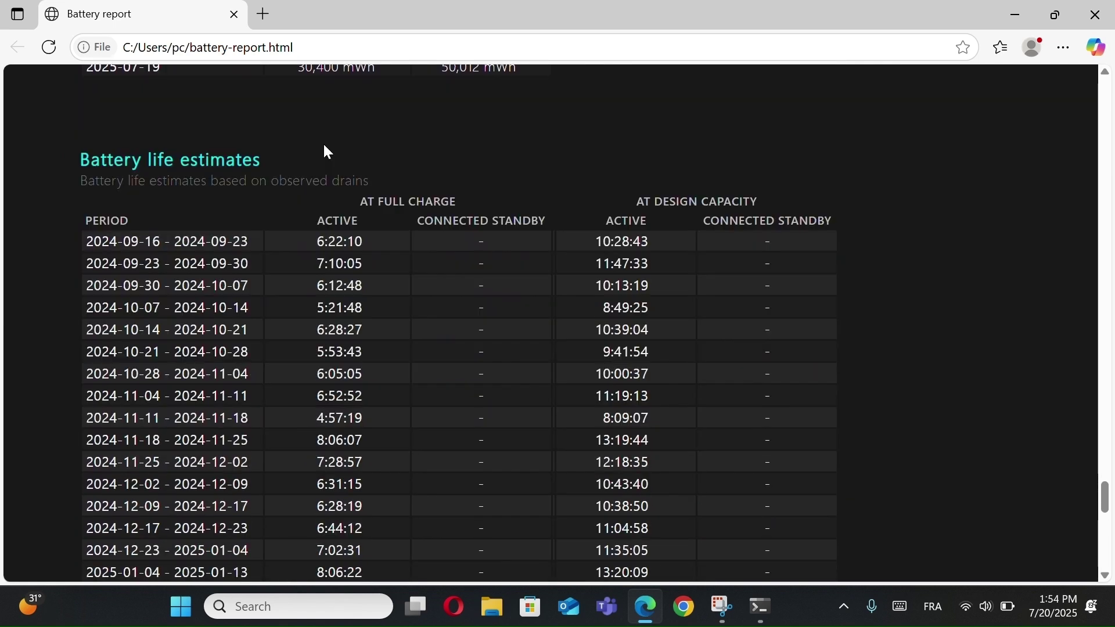
scroll(344, 169, down, 15)
scroll(344, 169, up, 20)
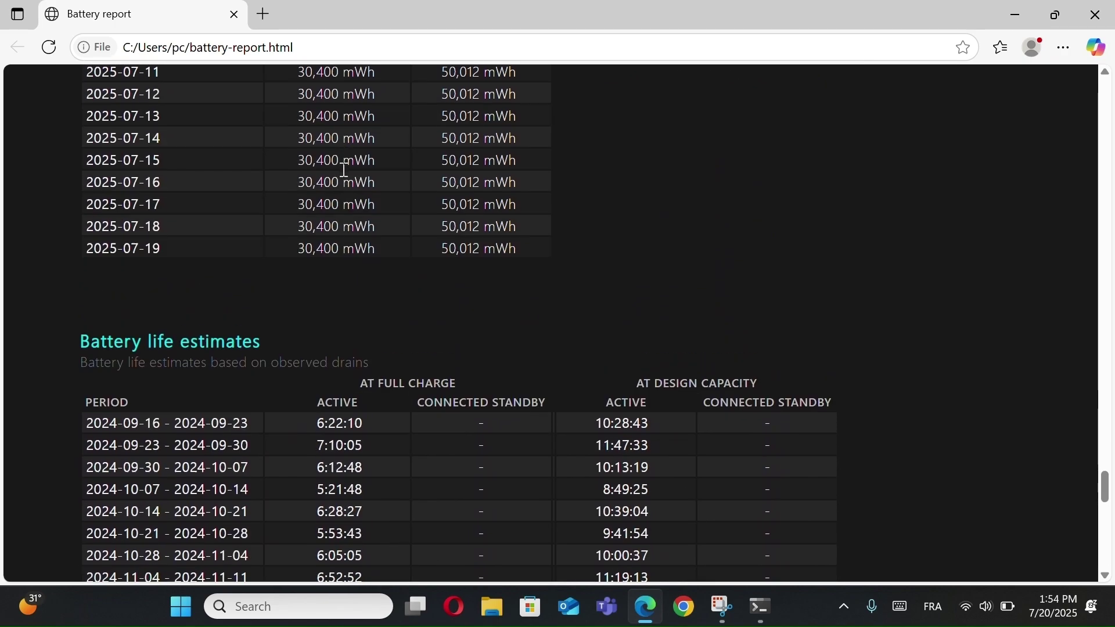
scroll(344, 169, up, 20)
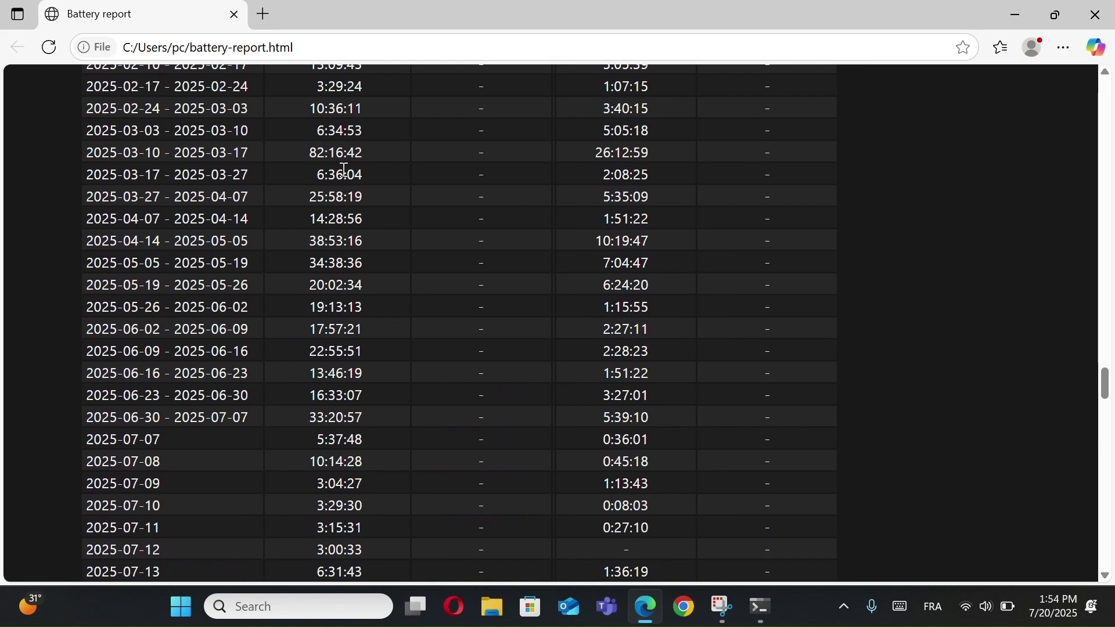
scroll(345, 174, up, 10)
scroll(344, 174, down, 4)
scroll(344, 174, down, 2)
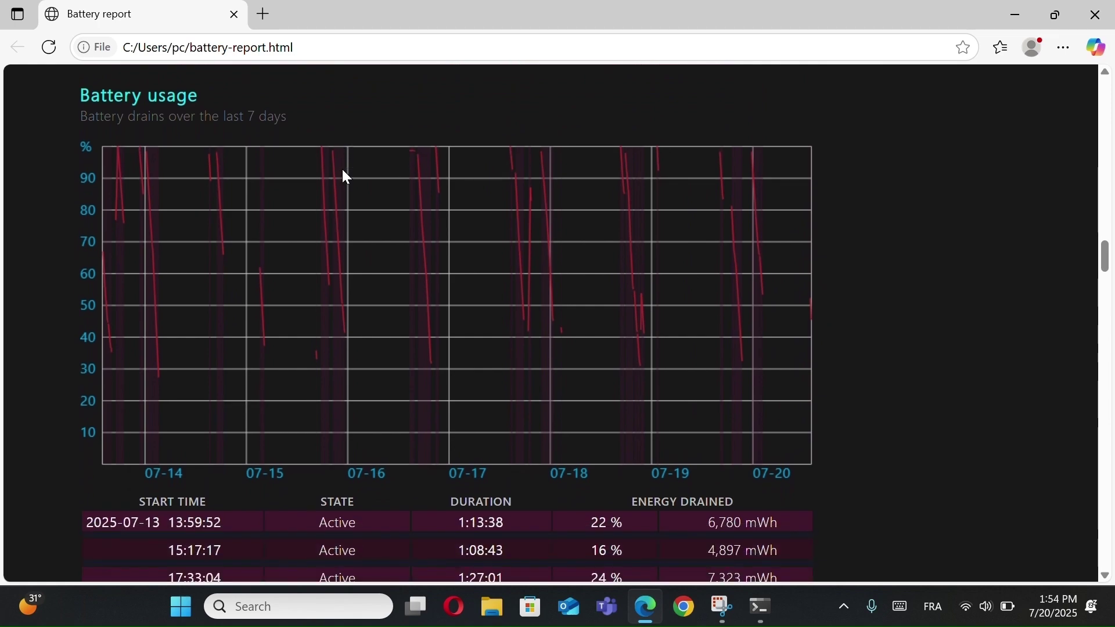
scroll(342, 169, up, 20)
scroll(343, 169, up, 20)
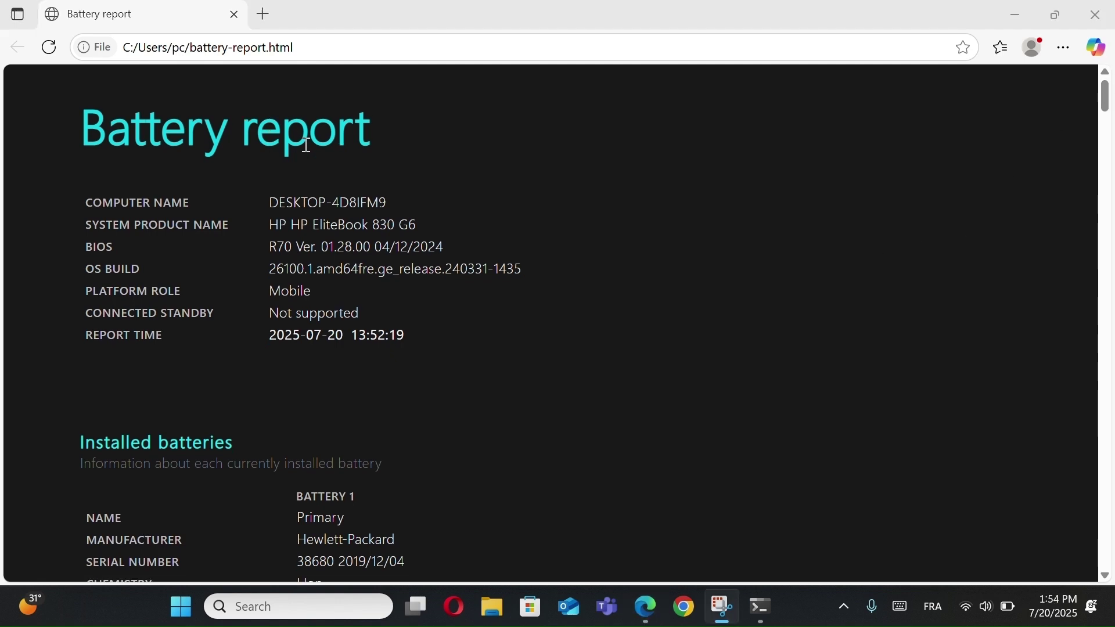
Step: Scroll through the battery usage section again and return toward the top of the report
scroll(296, 145, down, 3)
scroll(220, 265, down, 9)
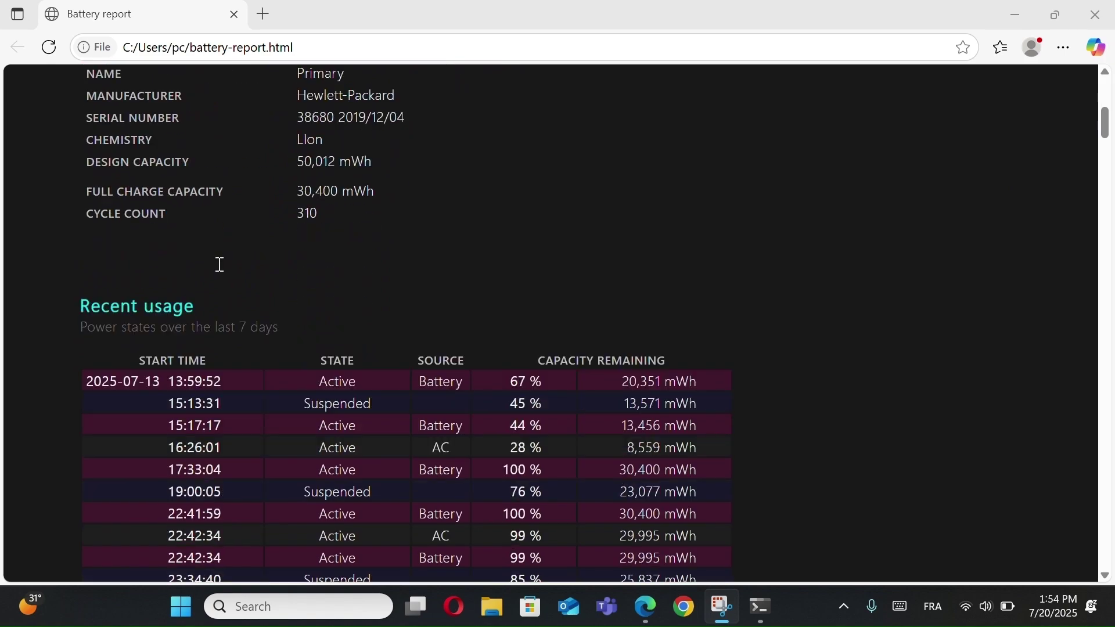
scroll(247, 272, down, 20)
scroll(246, 273, down, 4)
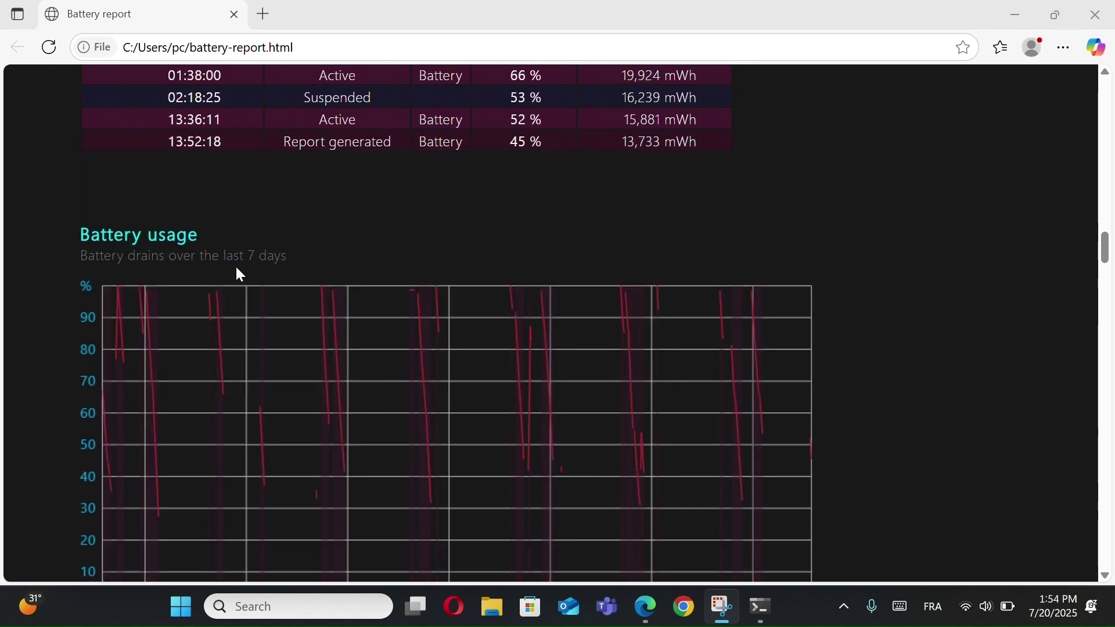
drag(199, 226, 77, 227)
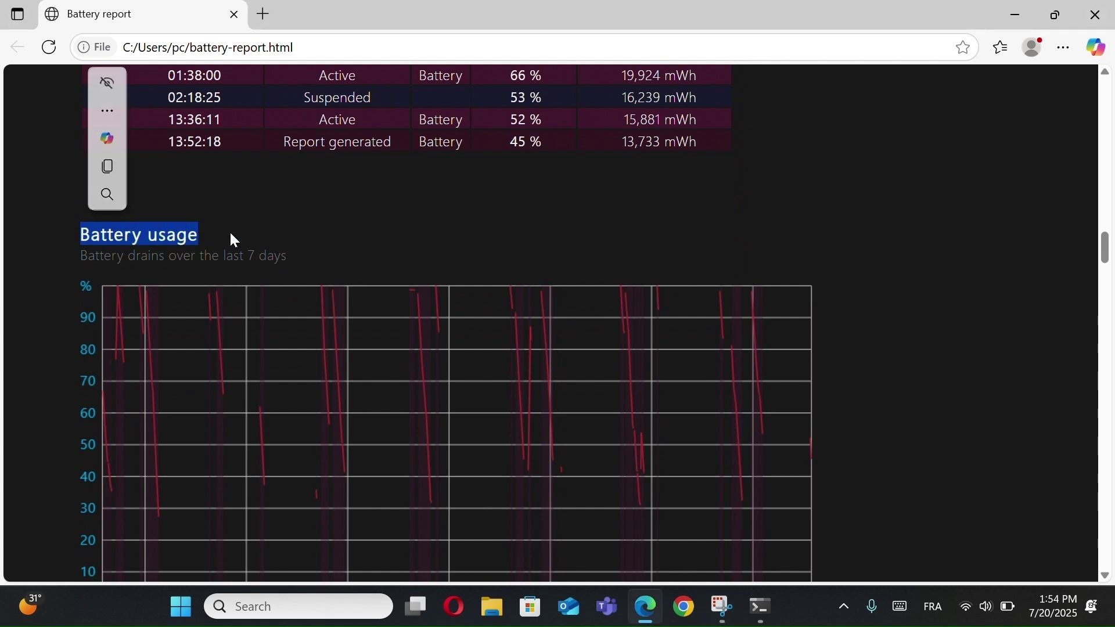
scroll(235, 240, down, 2)
scroll(235, 240, up, 2)
click(343, 171)
scroll(343, 172, down, 1)
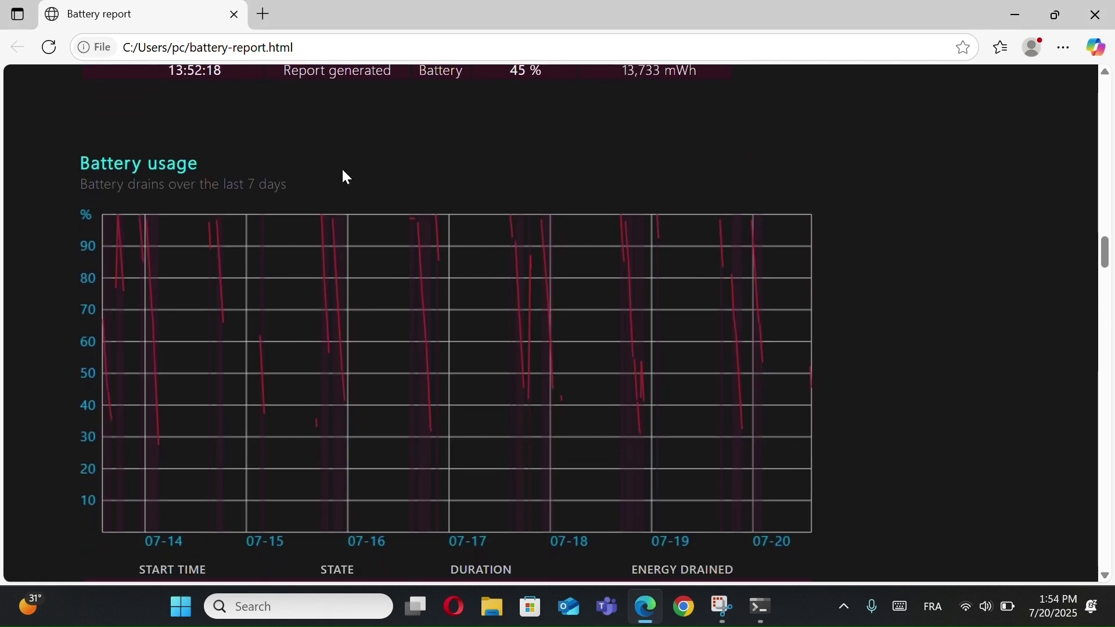
scroll(342, 171, down, 1)
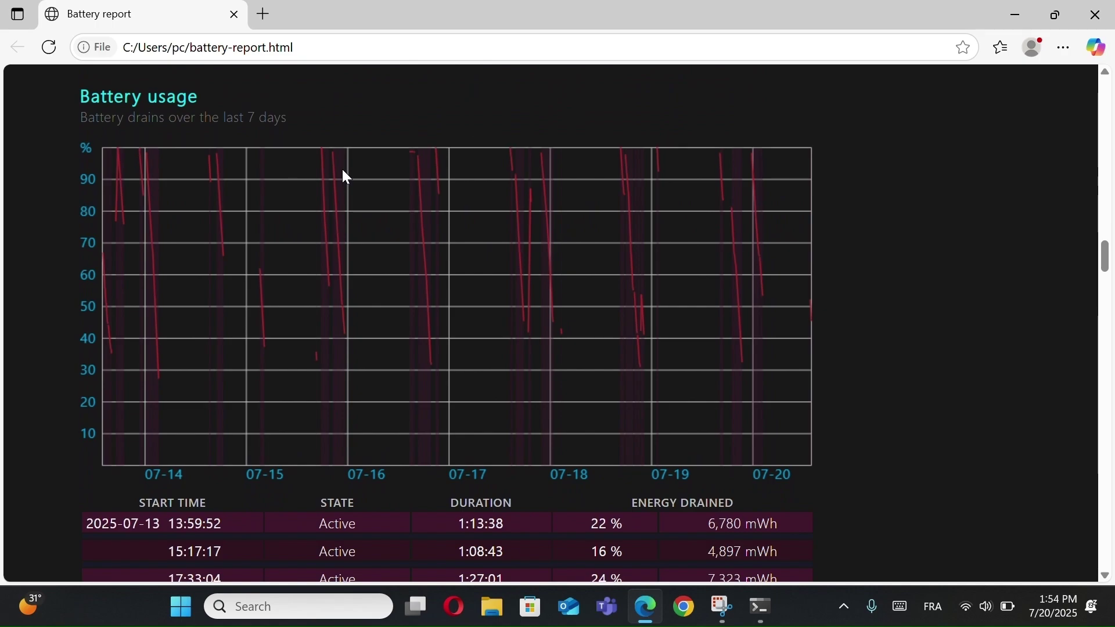
scroll(343, 171, up, 8)
scroll(343, 170, up, 20)
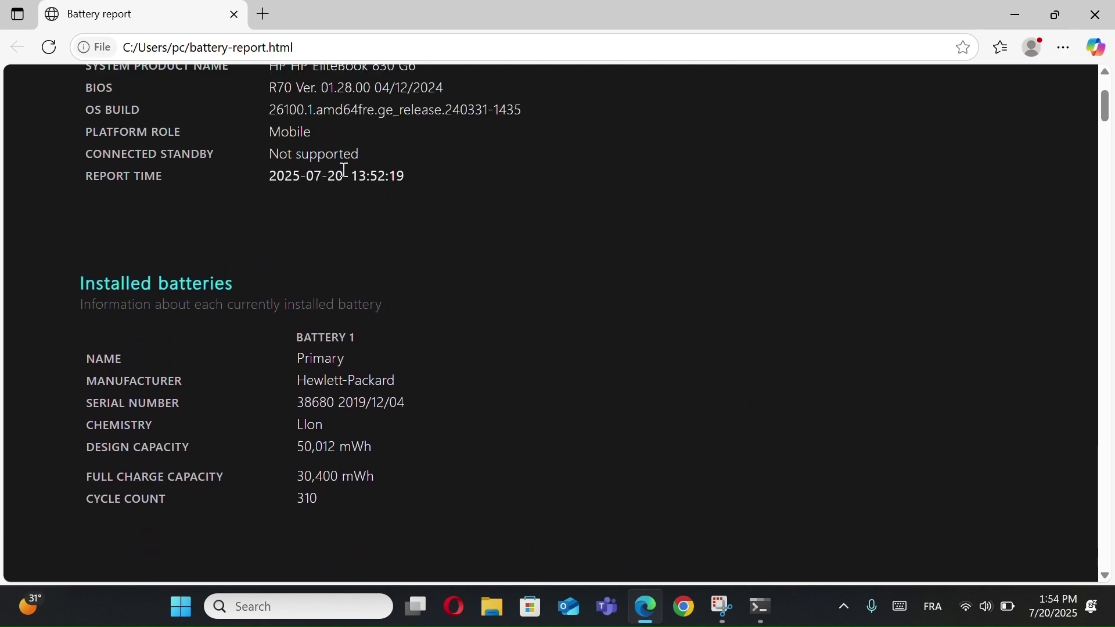
scroll(344, 169, up, 2)
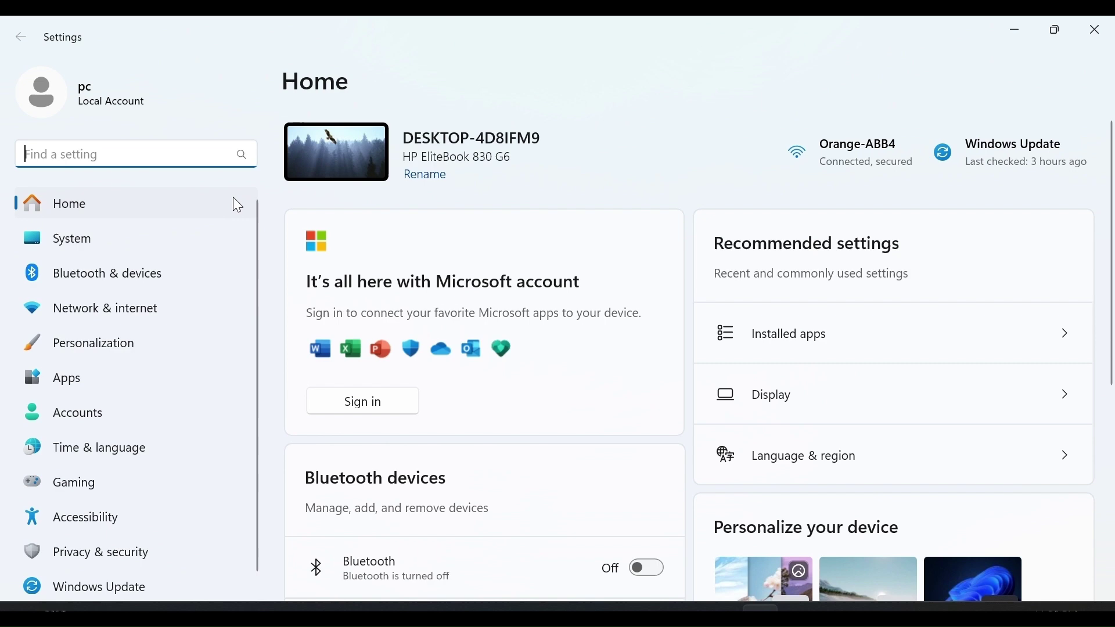
click(179, 239)
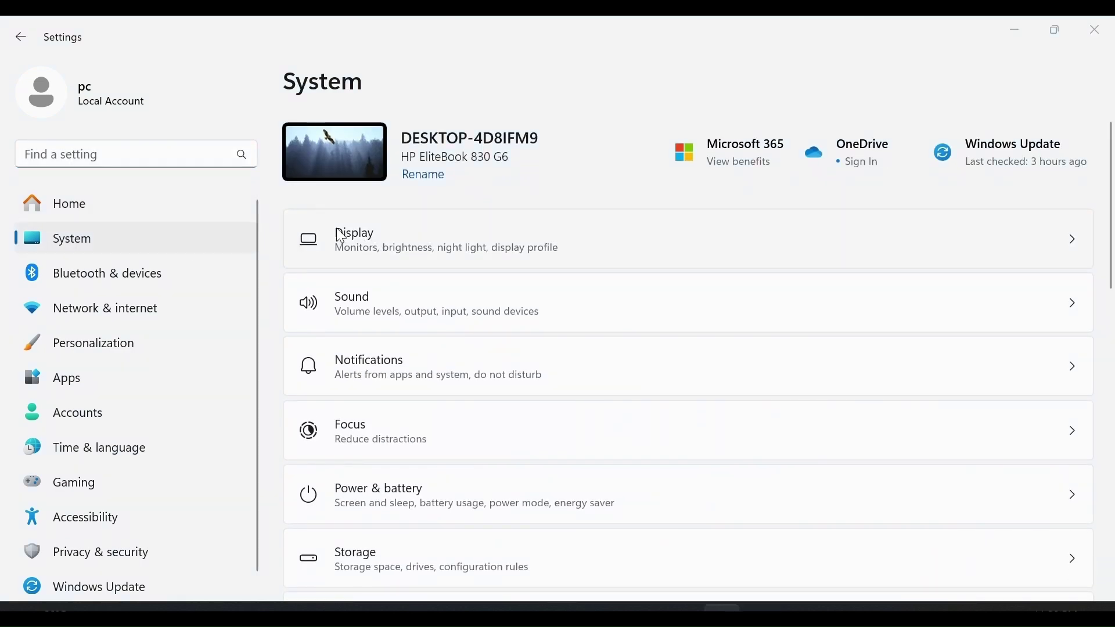
click(373, 237)
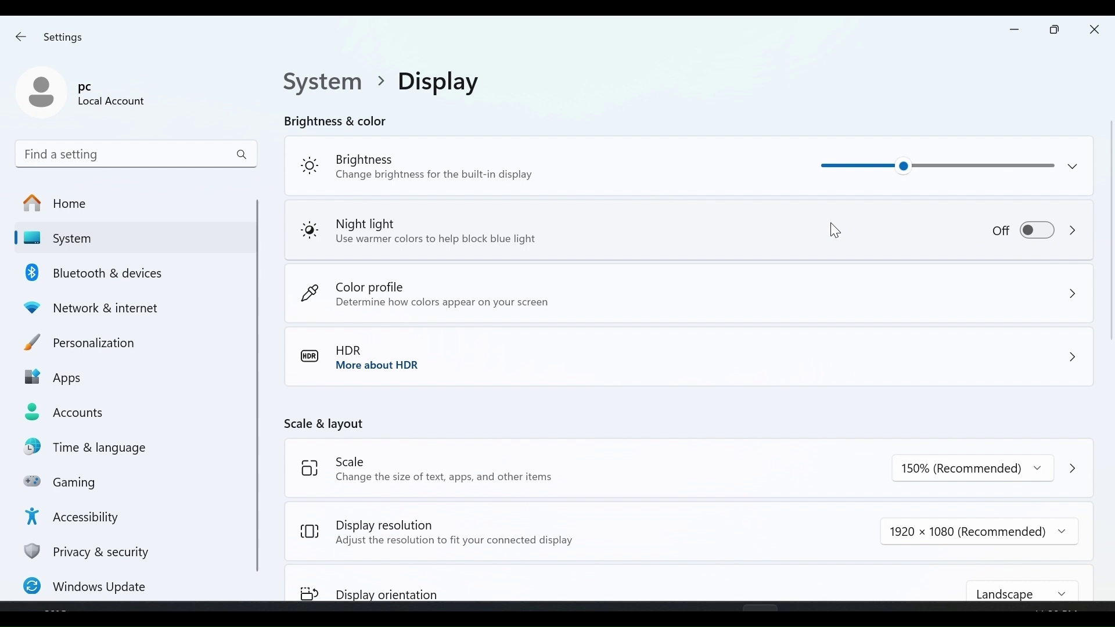
click(1108, 43)
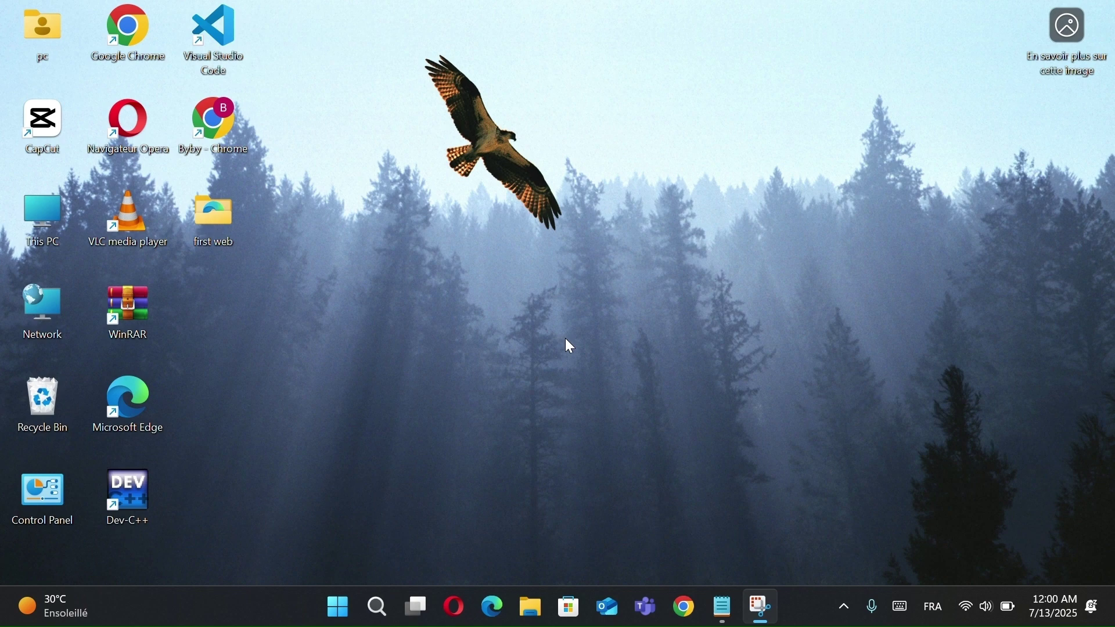
Step: Open the clipboard panel with Win+V, turn on clipboard history, and close the empty panel
key(super+v)
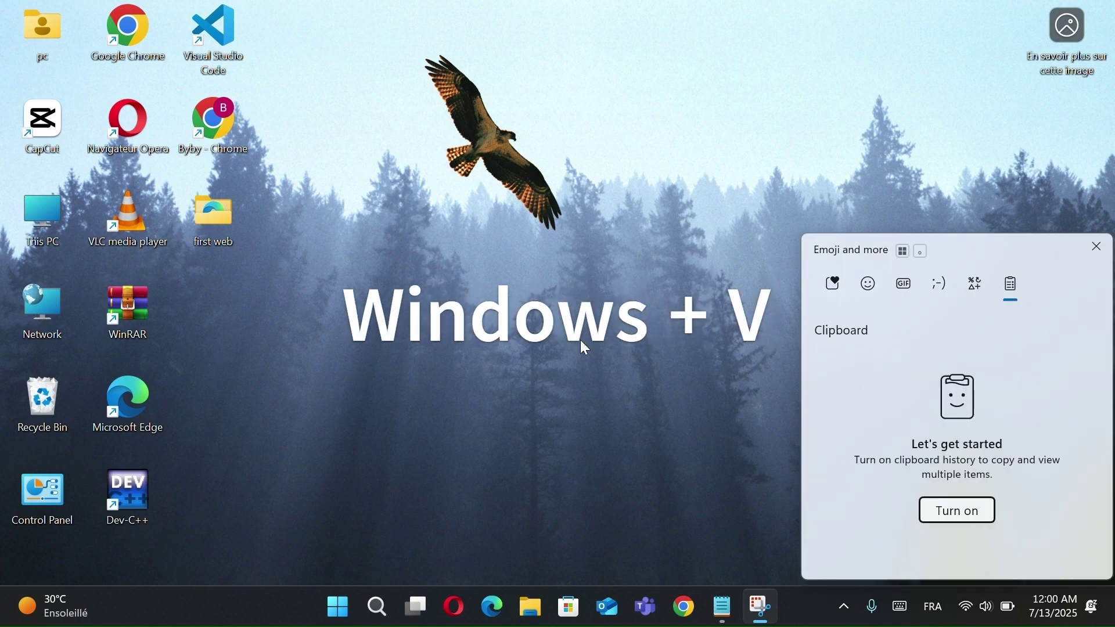
drag(981, 253, 633, 158)
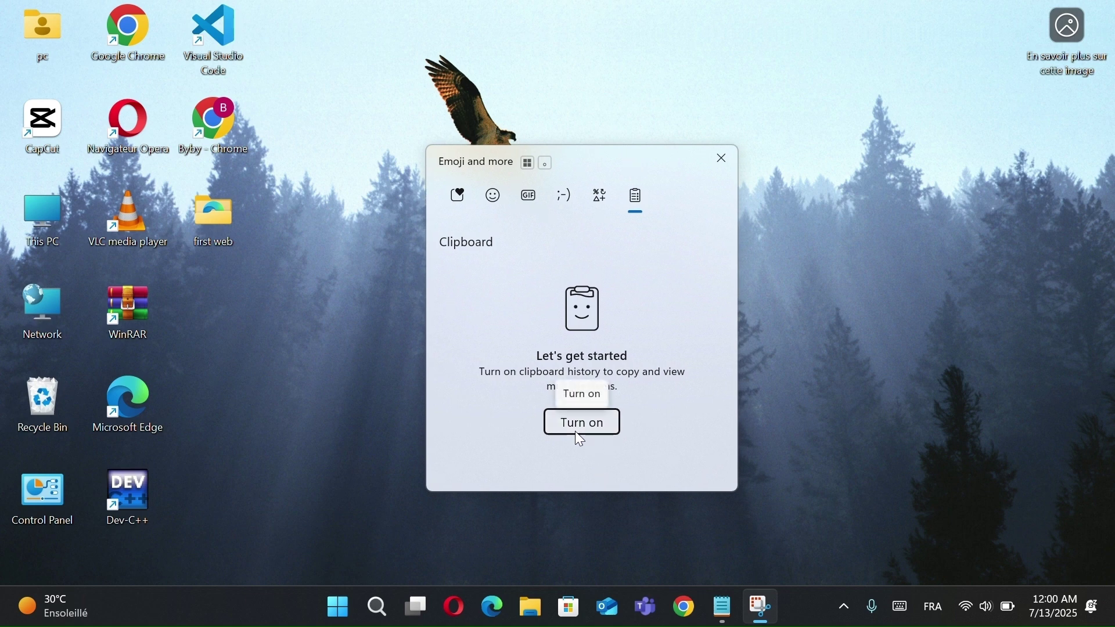
click(579, 432)
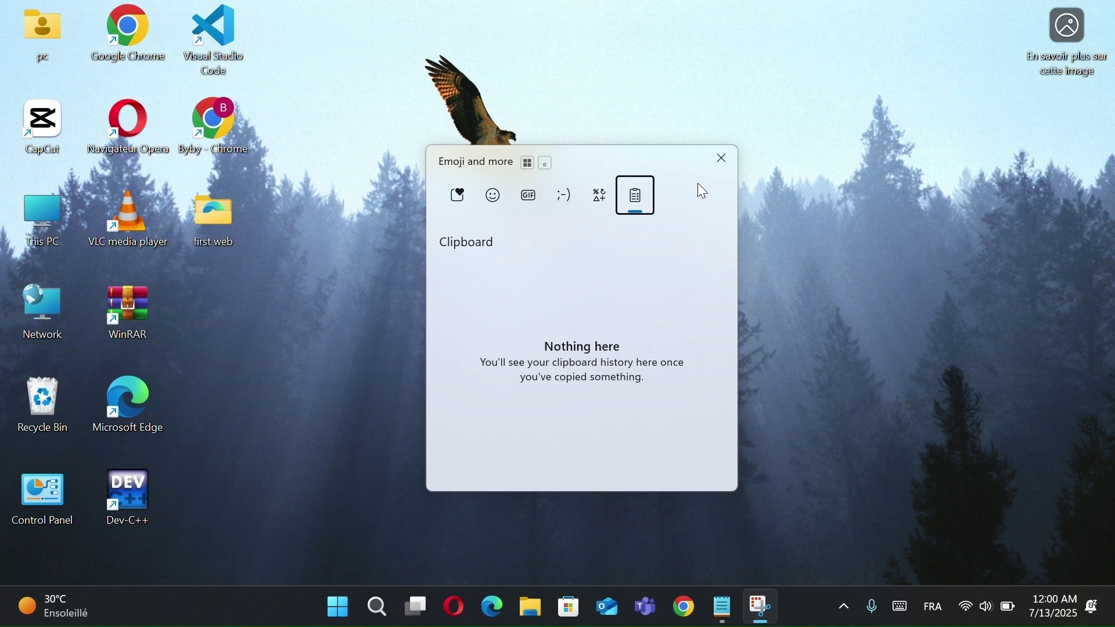
click(720, 161)
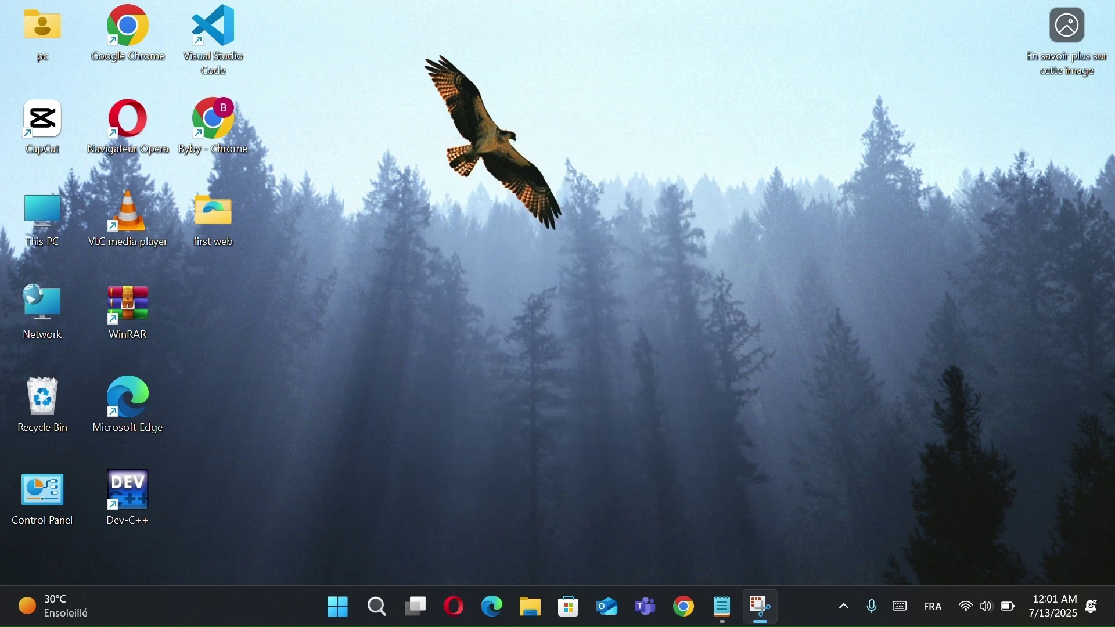
Step: Copy a line of 46 A's from Notepad, close it, and view the entry in clipboard history
click(725, 610)
text(AAAAAAAAAAAAAAAAAAAAAAAAAAAAAAAAAAAAAAAAA)
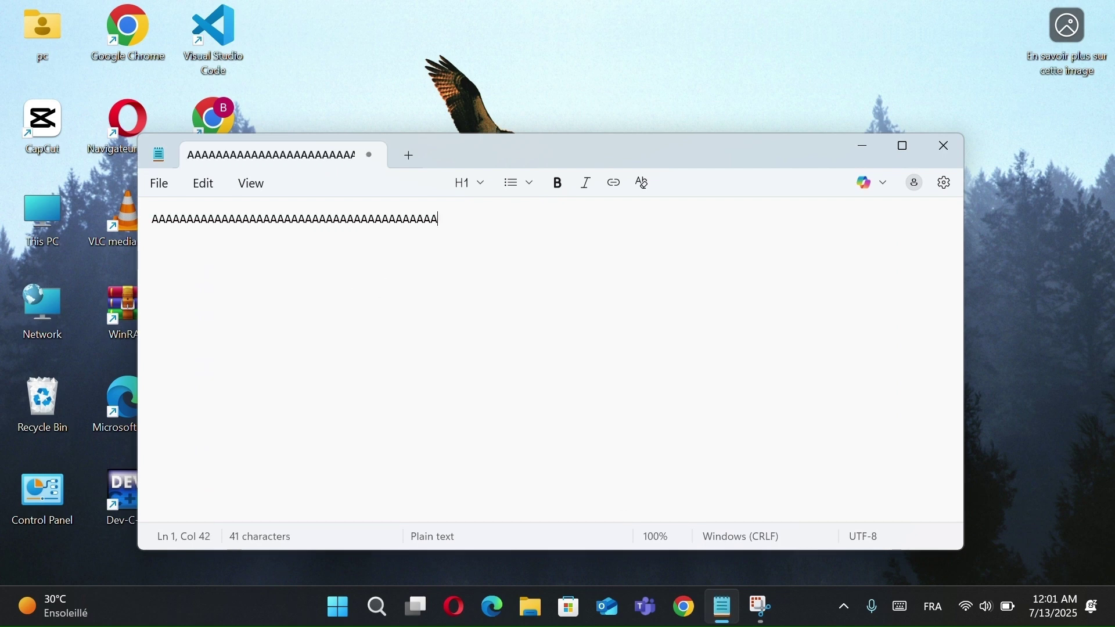
text(AAAAA)
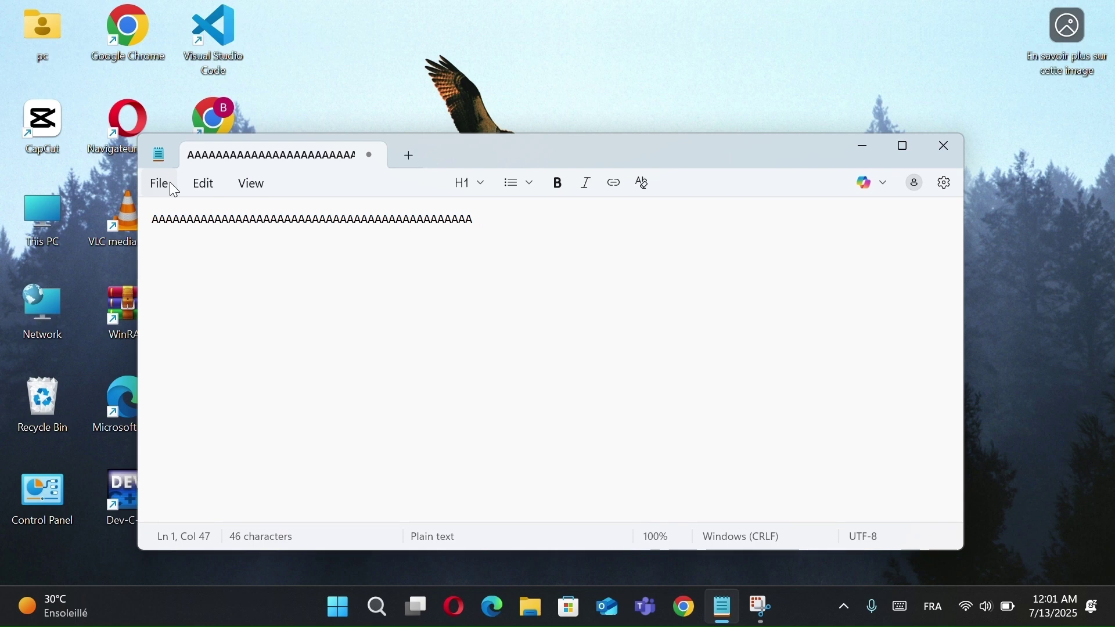
drag(486, 221, 150, 220)
right_click(201, 219)
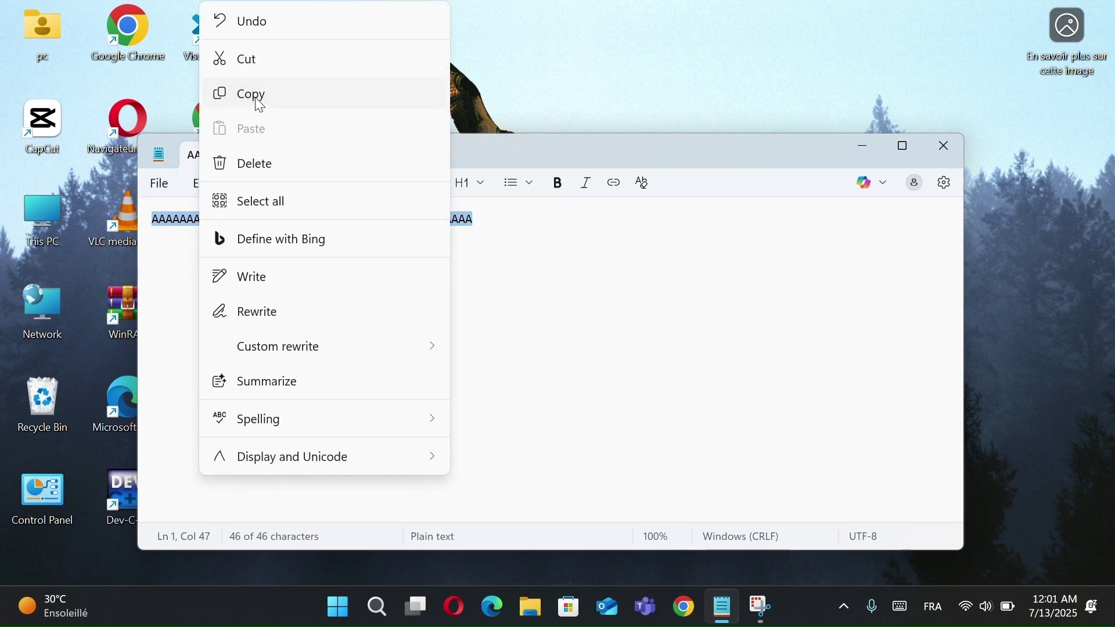
click(255, 96)
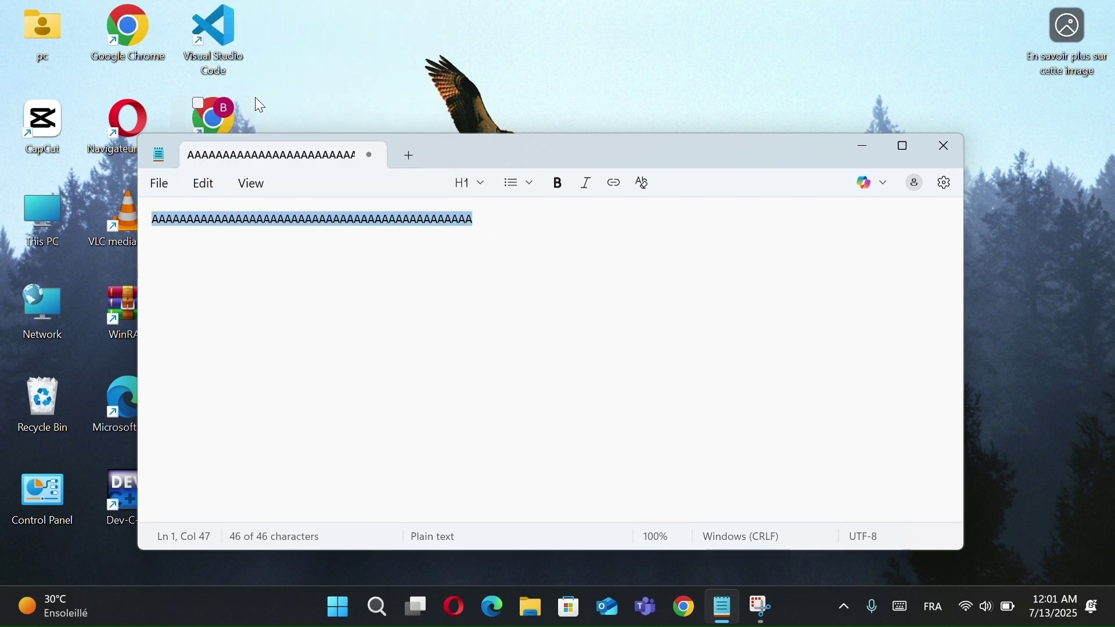
click(949, 150)
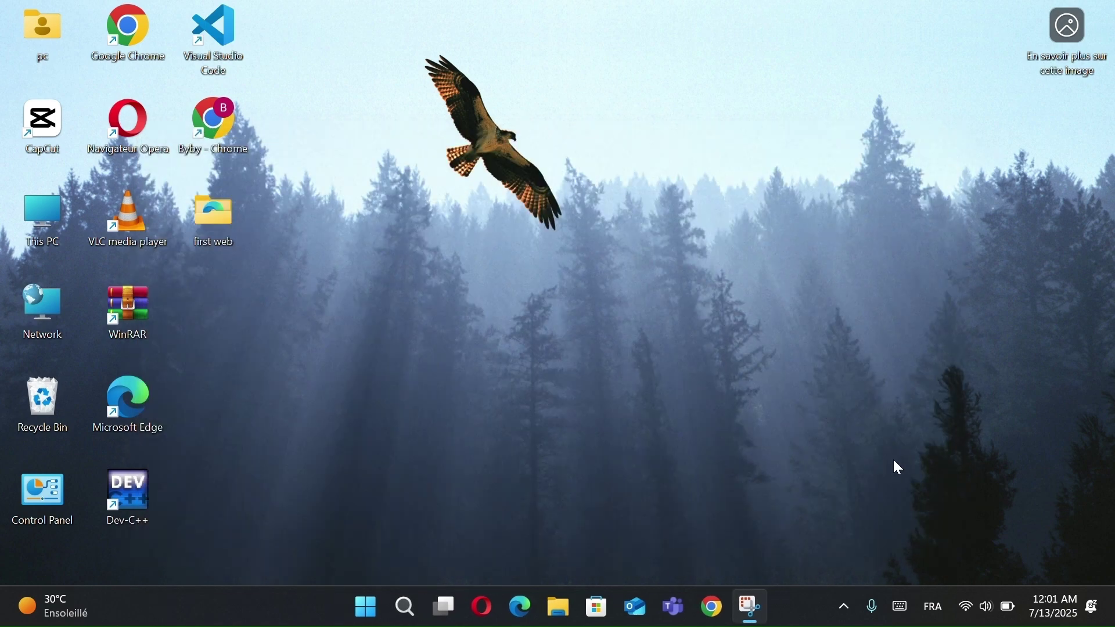
key(super+v)
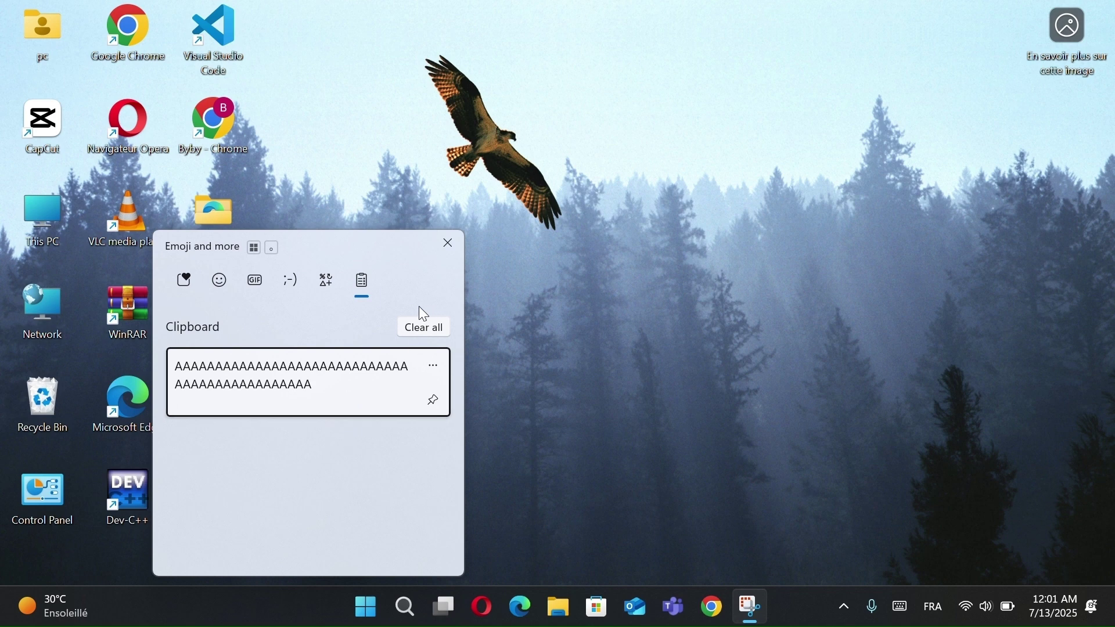
key(Escape)
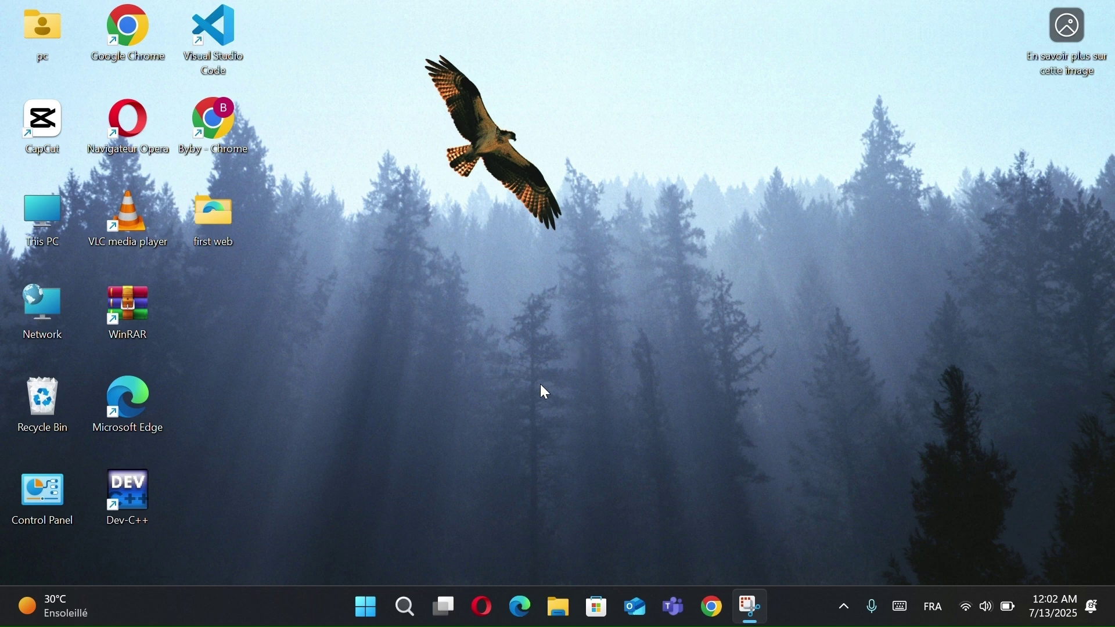
Step: Turn off Clipboard history under System > Clipboard, then close Settings
click(368, 604)
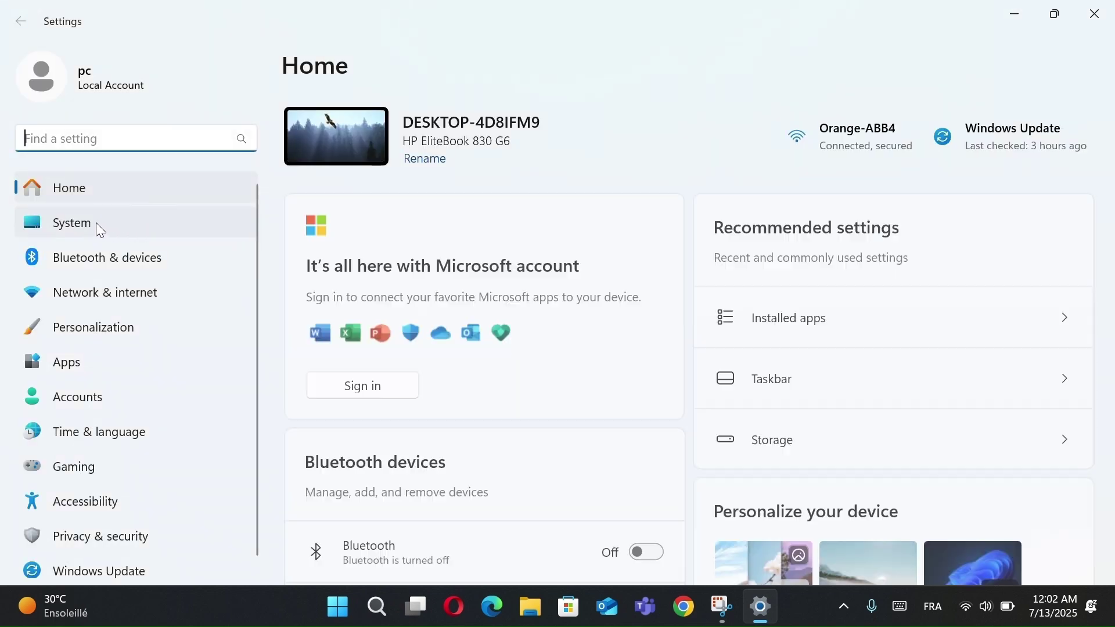
click(99, 230)
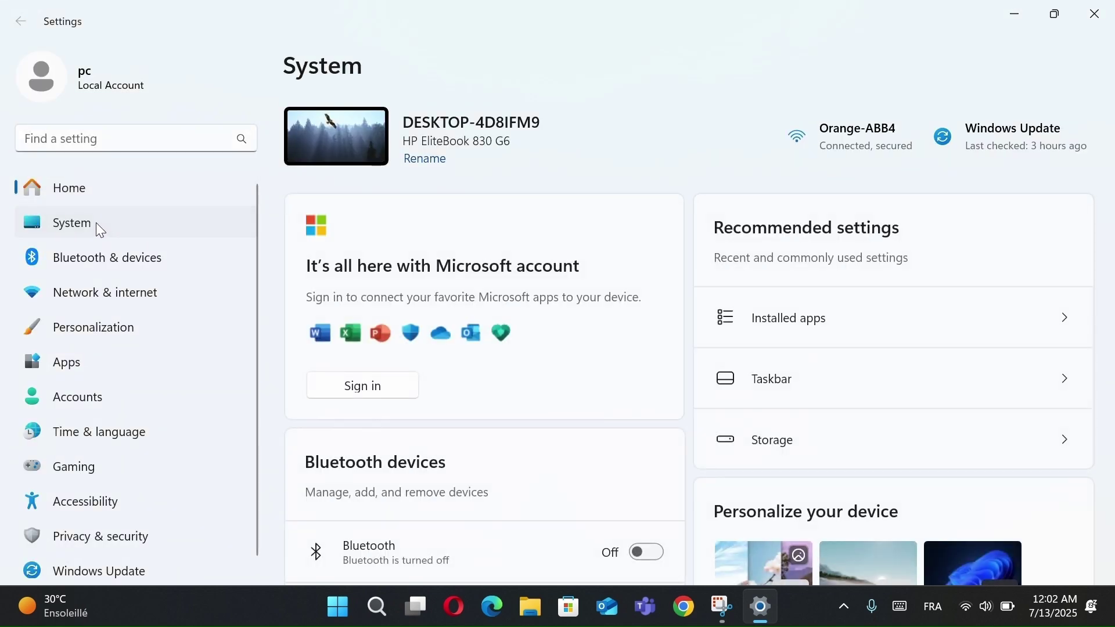
scroll(435, 348, down, 2)
scroll(431, 396, down, 8)
scroll(428, 393, down, 4)
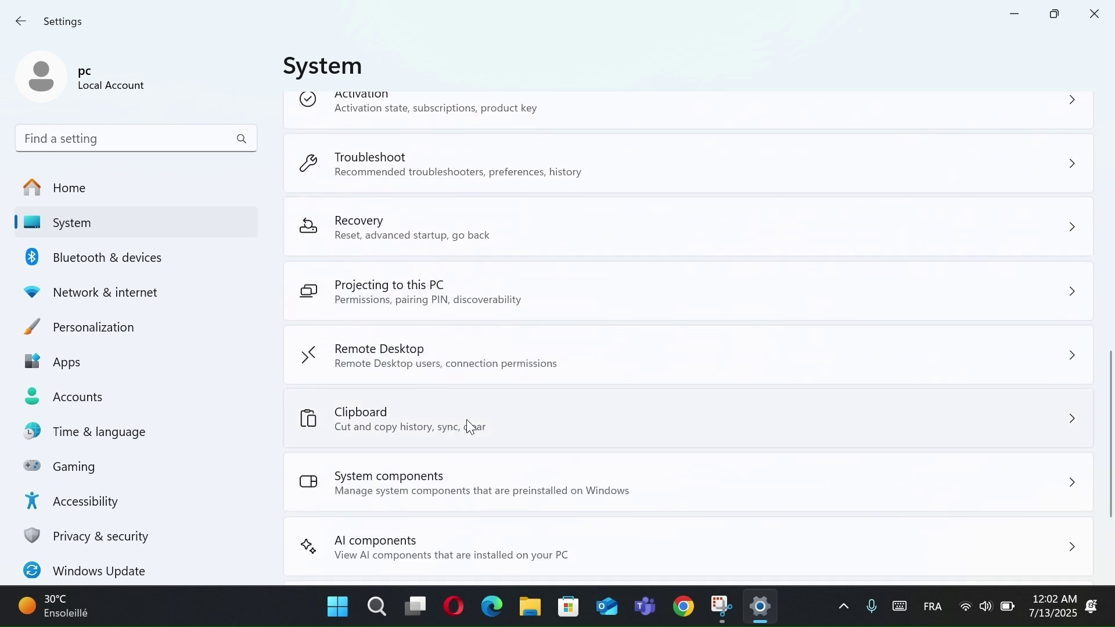
click(467, 422)
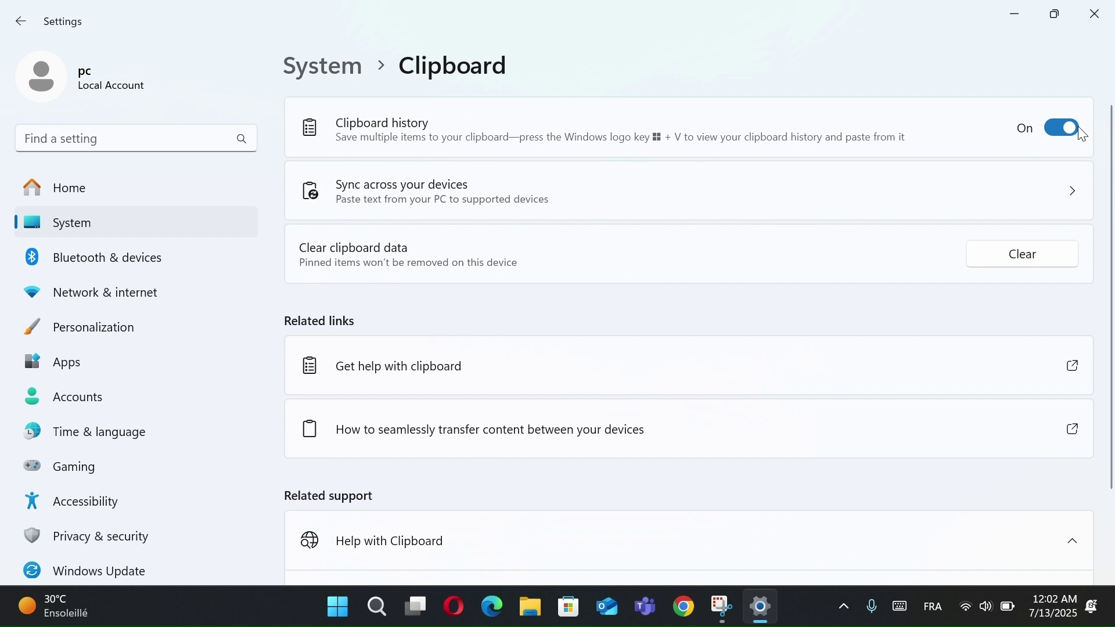
click(1072, 138)
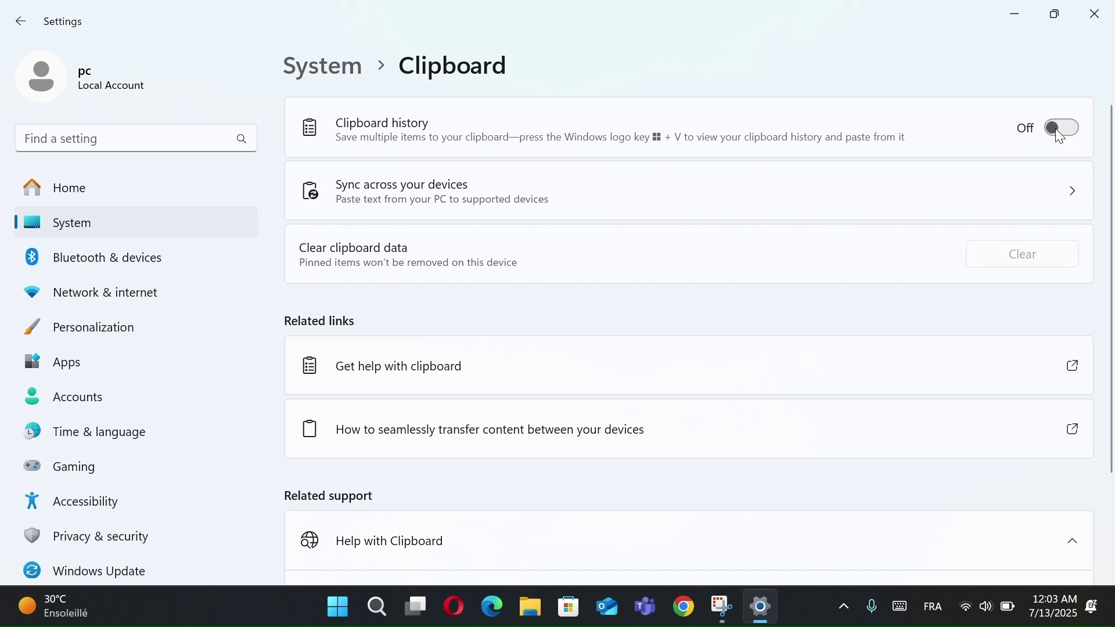
click(1096, 13)
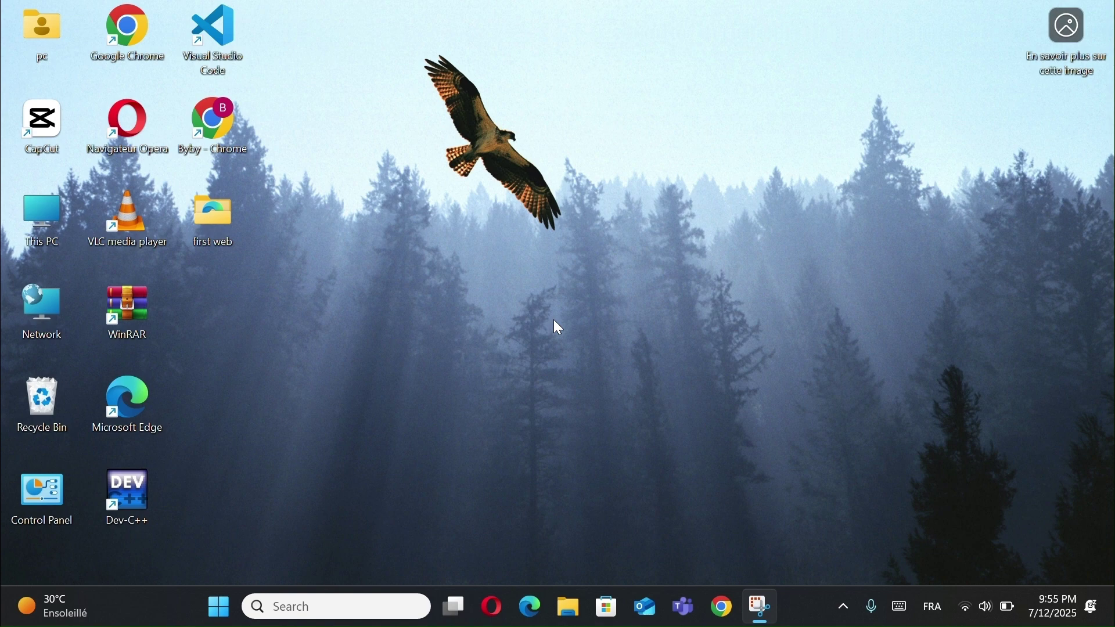
key(super+r)
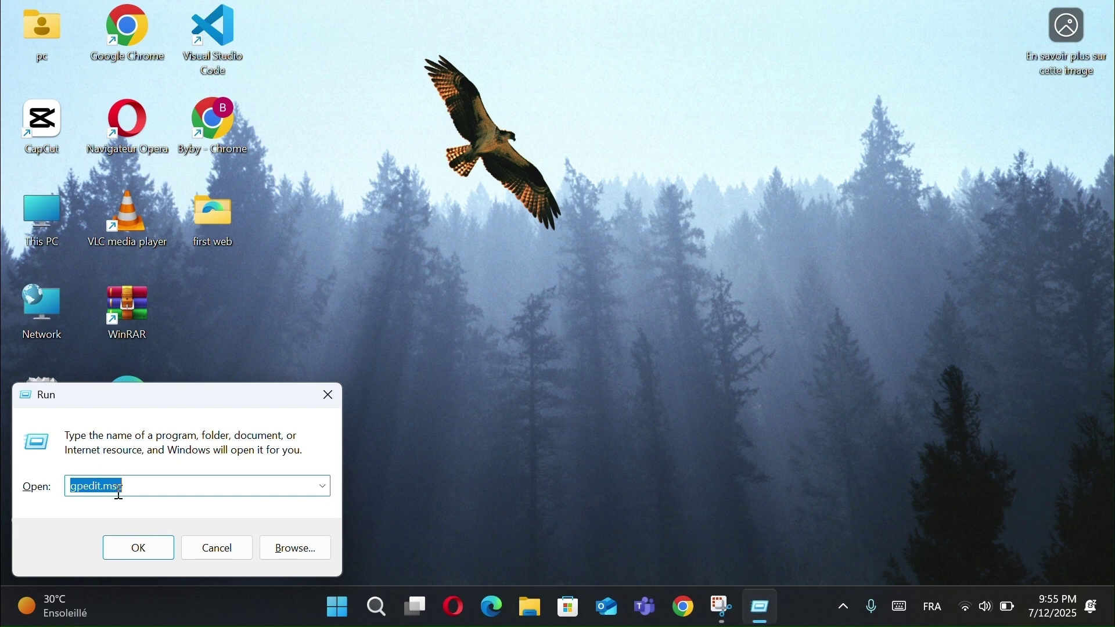
click(138, 546)
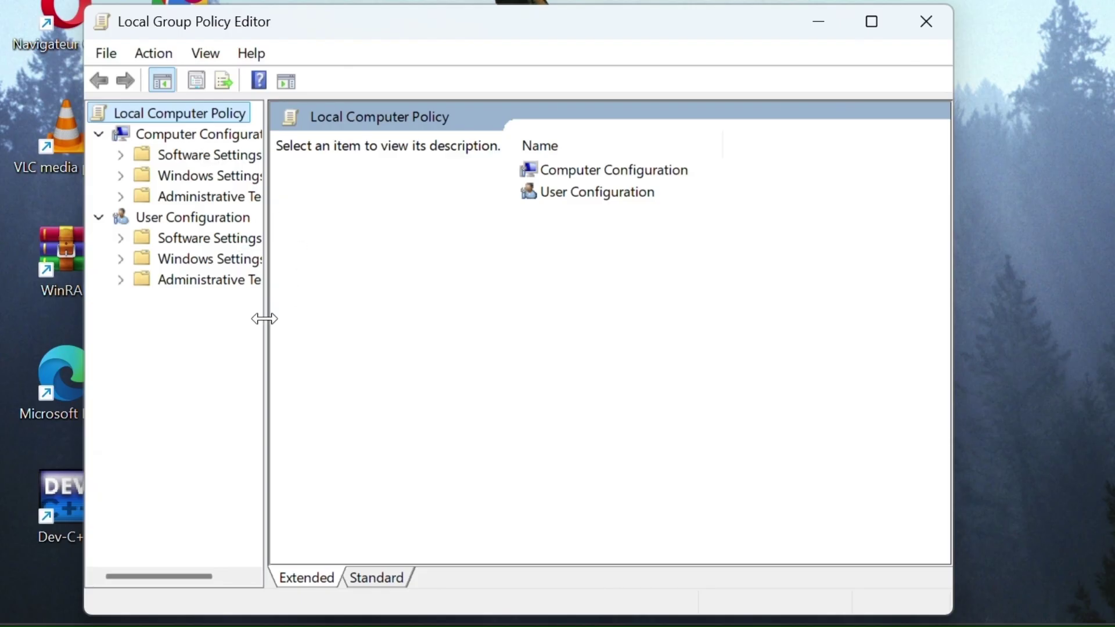
drag(275, 353, 329, 334)
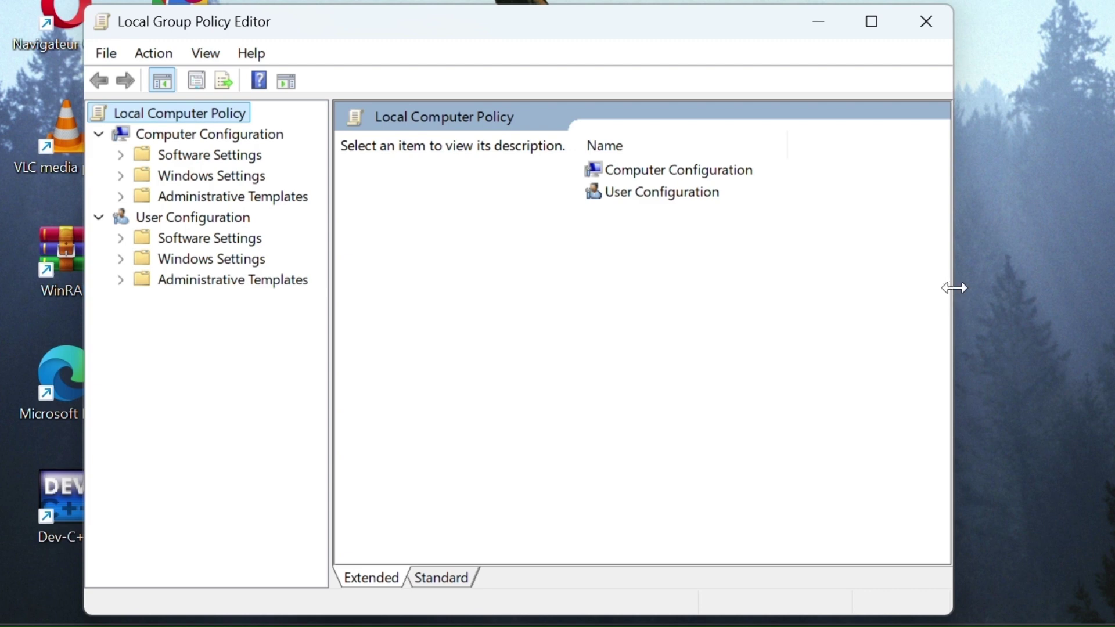
drag(952, 290, 1114, 264)
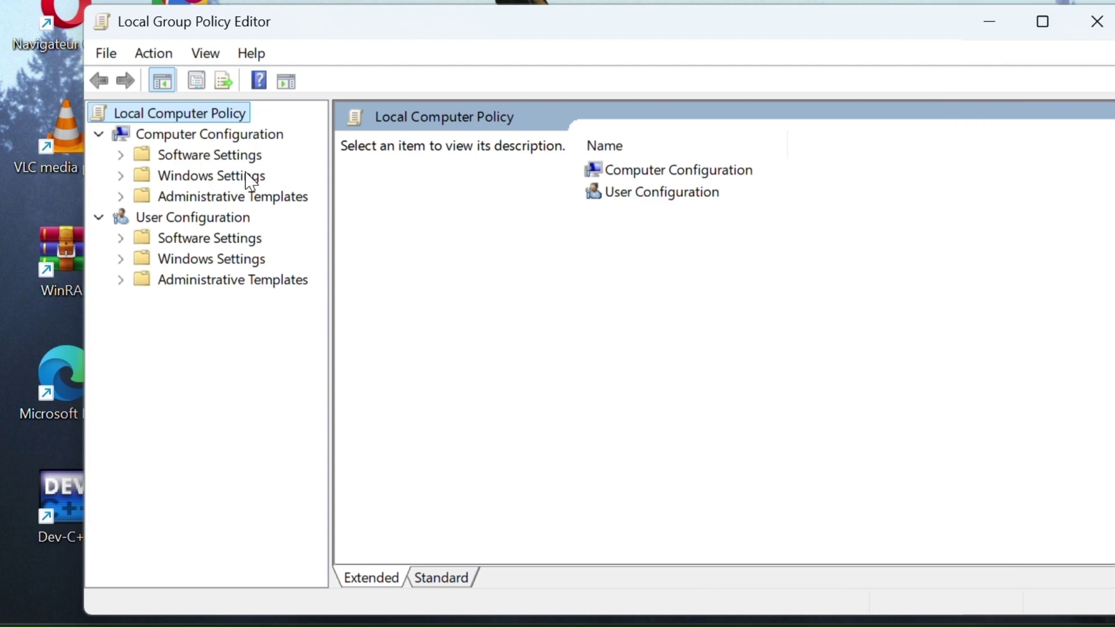
click(121, 198)
click(142, 363)
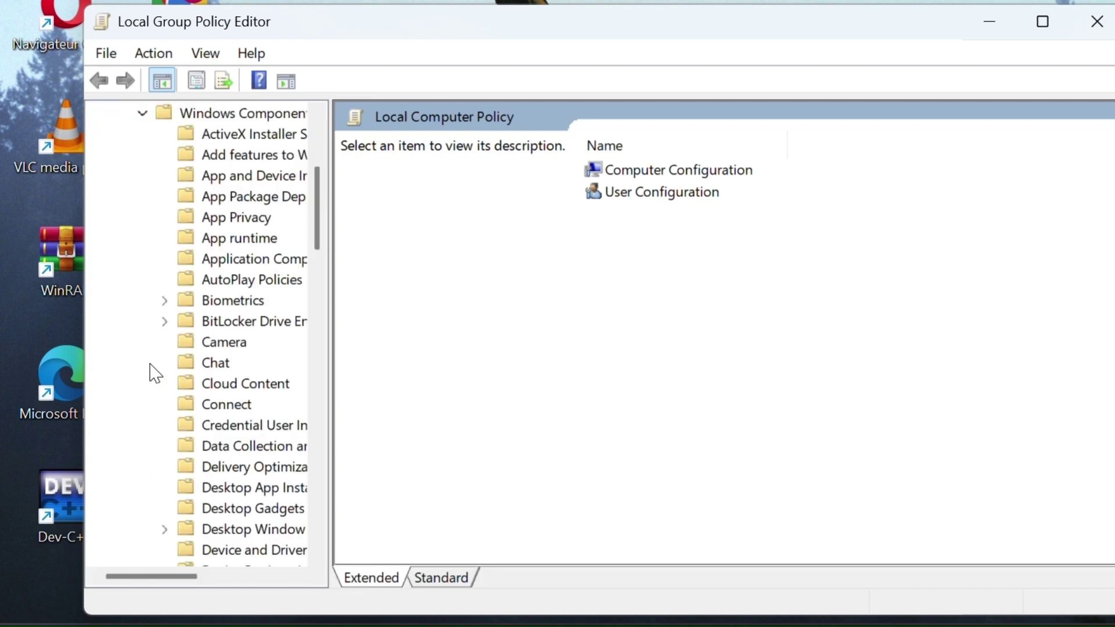
scroll(207, 395, down, 1)
scroll(211, 395, up, 4)
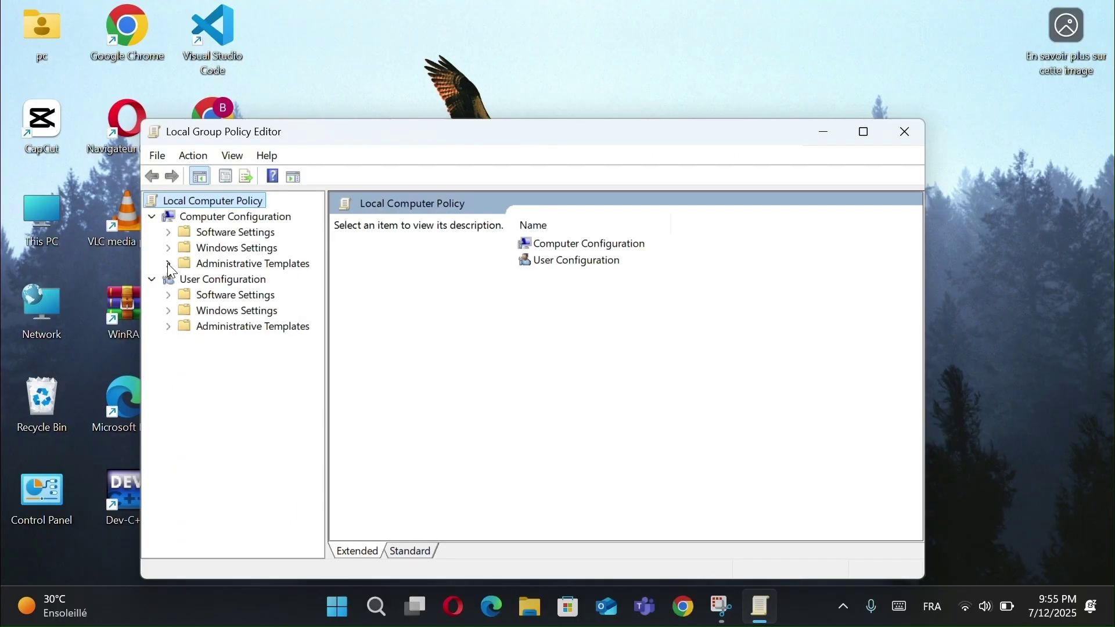
click(167, 263)
click(184, 389)
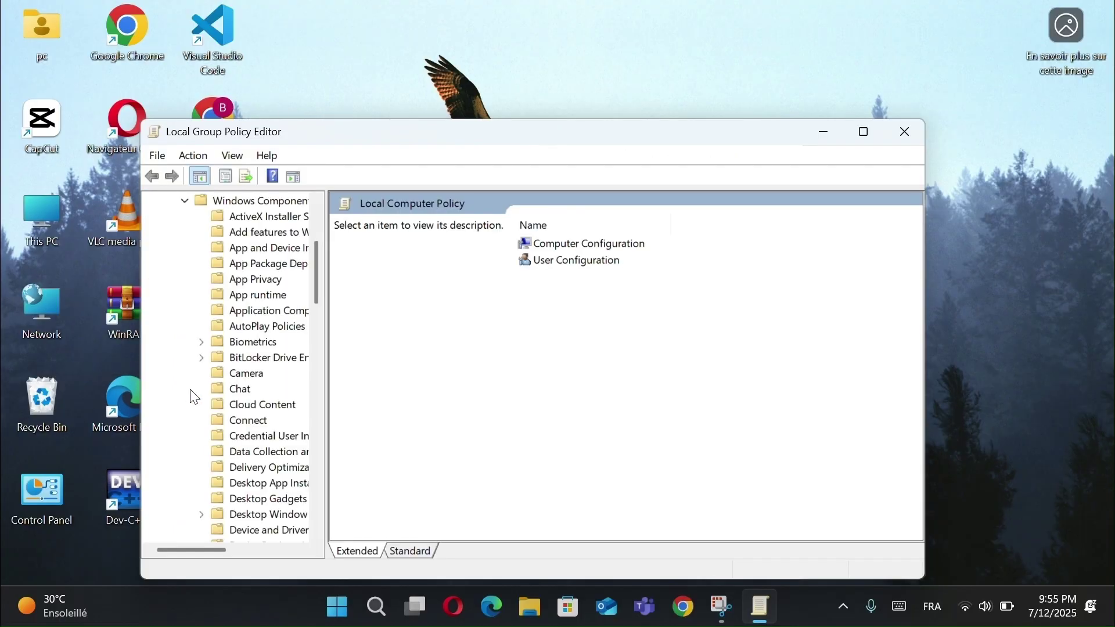
scroll(232, 405, down, 1)
scroll(286, 347, up, 4)
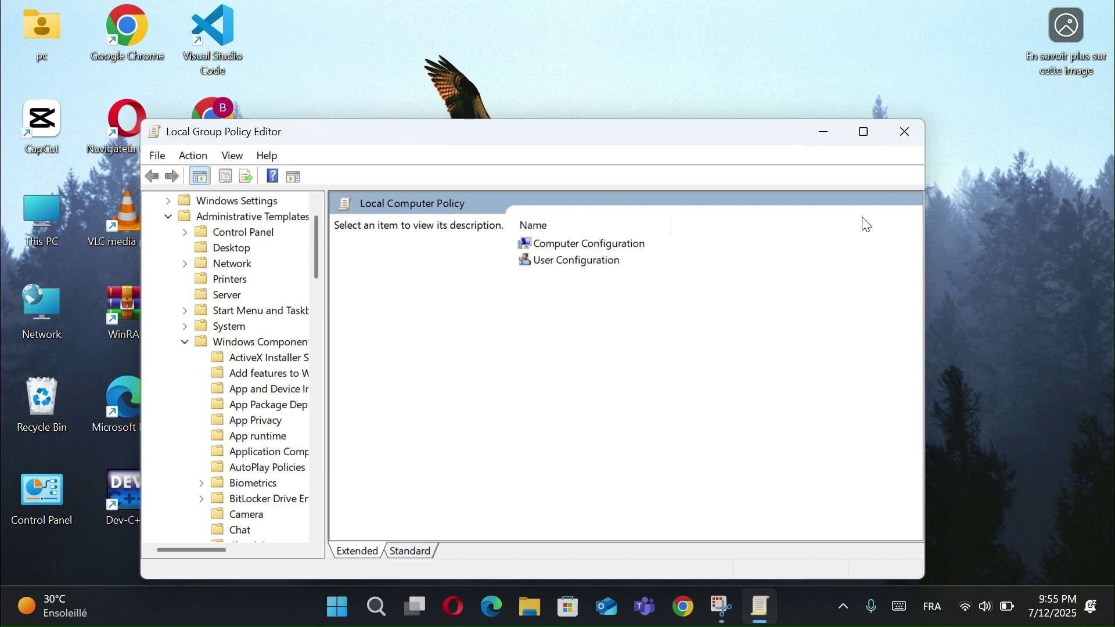
click(907, 133)
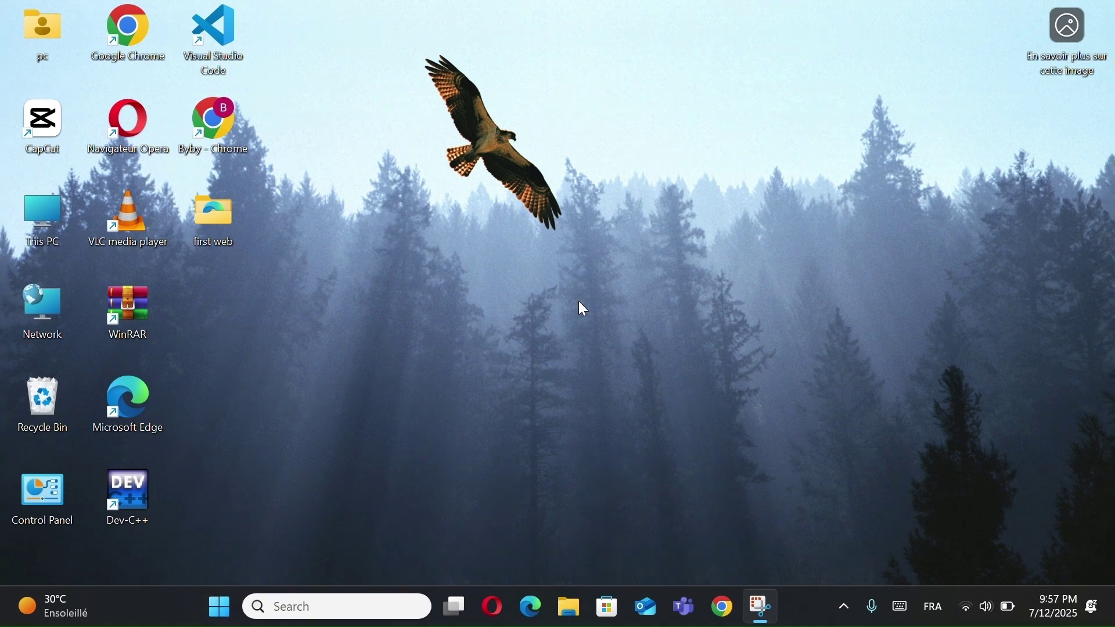
key(super+r)
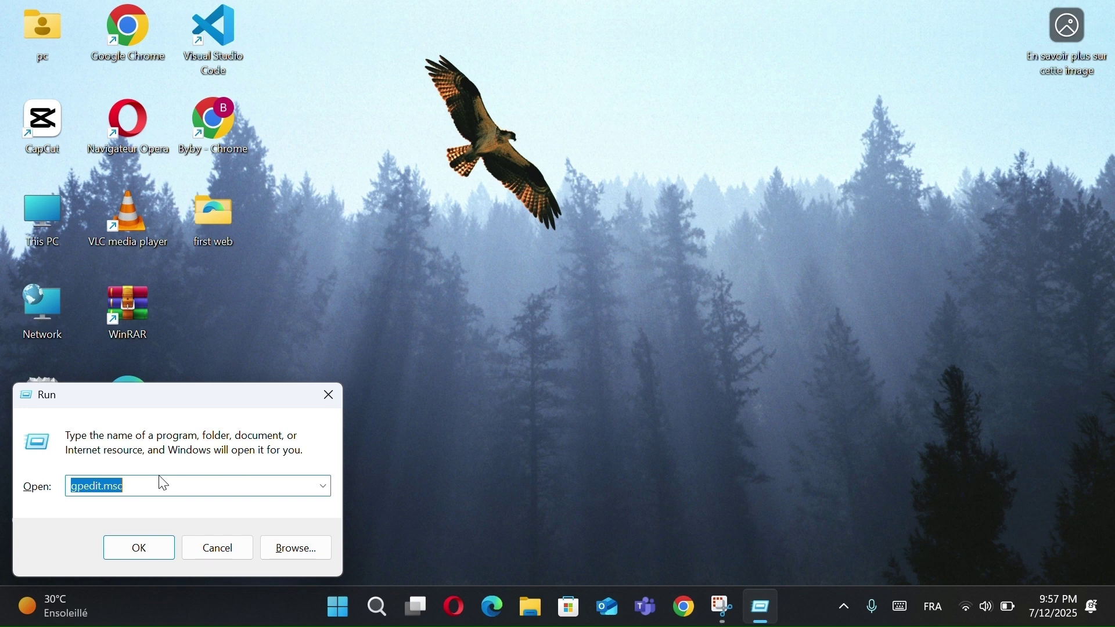
key(BackSpace)
text(dxdiag)
key(Return)
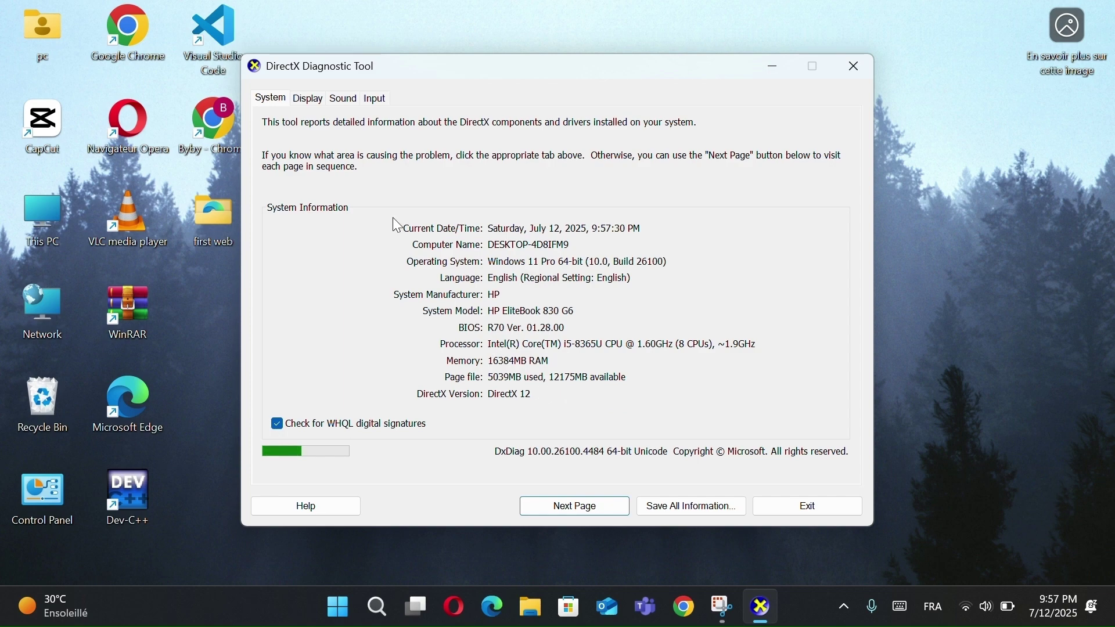
click(311, 100)
click(343, 100)
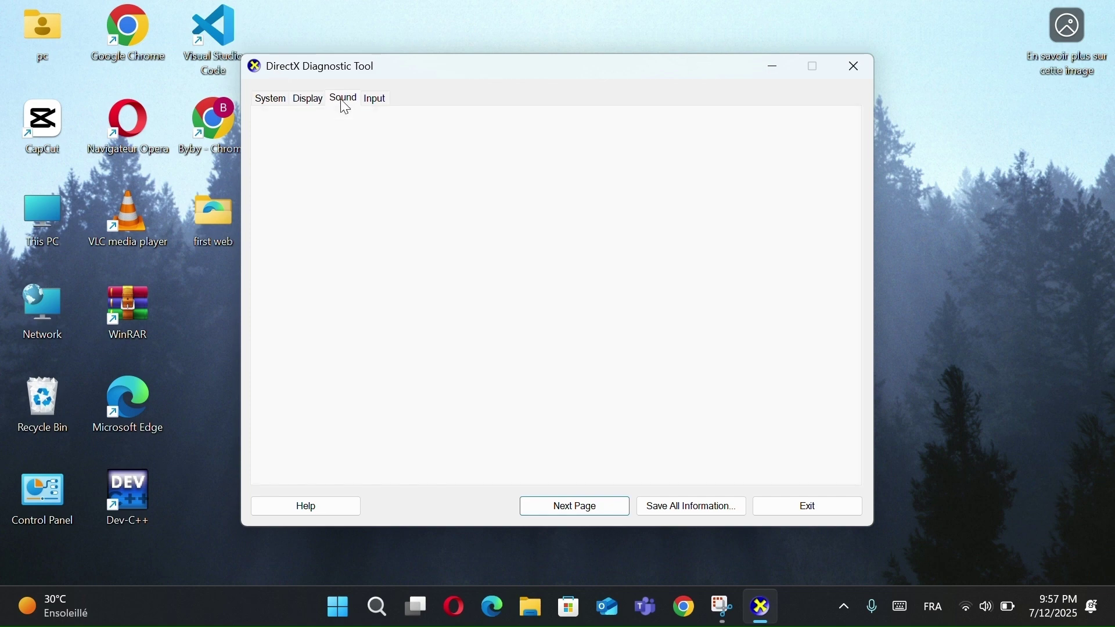
click(378, 100)
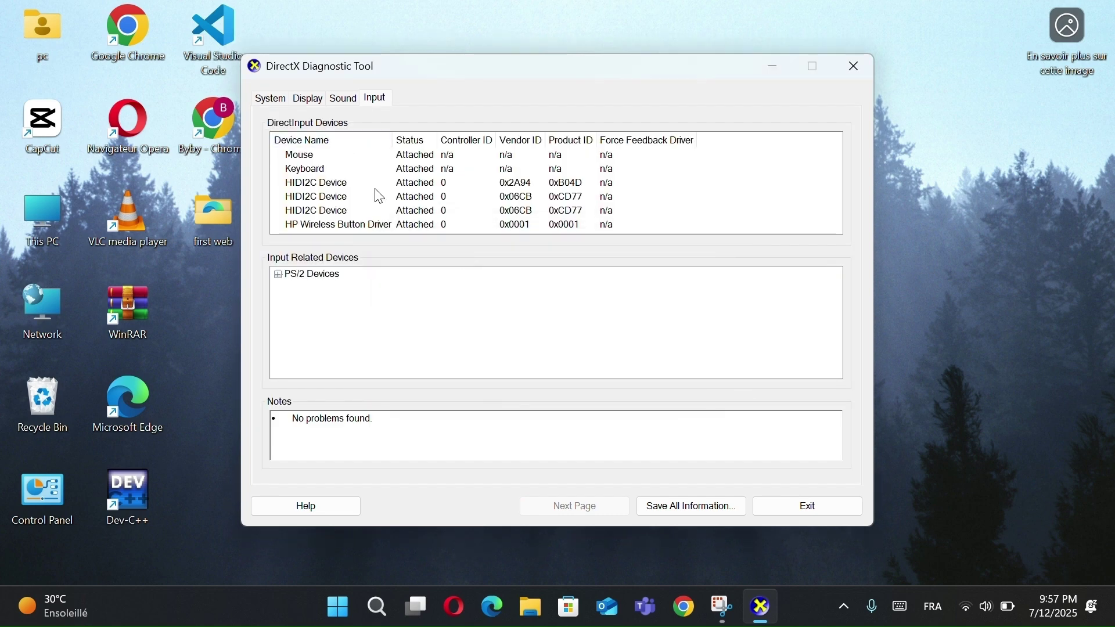
click(280, 99)
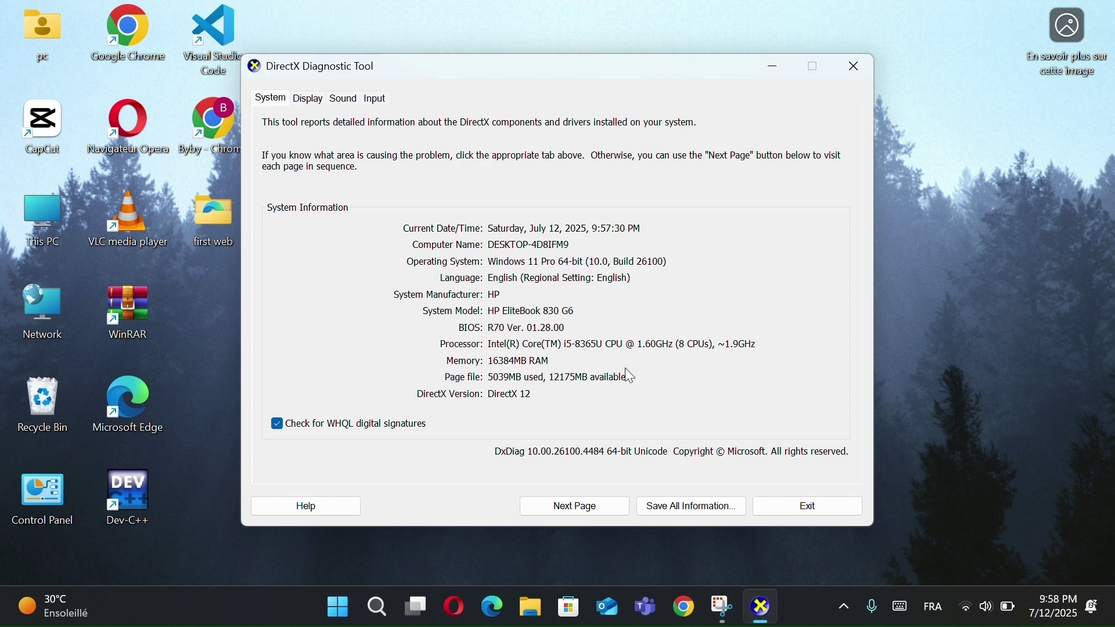
click(849, 64)
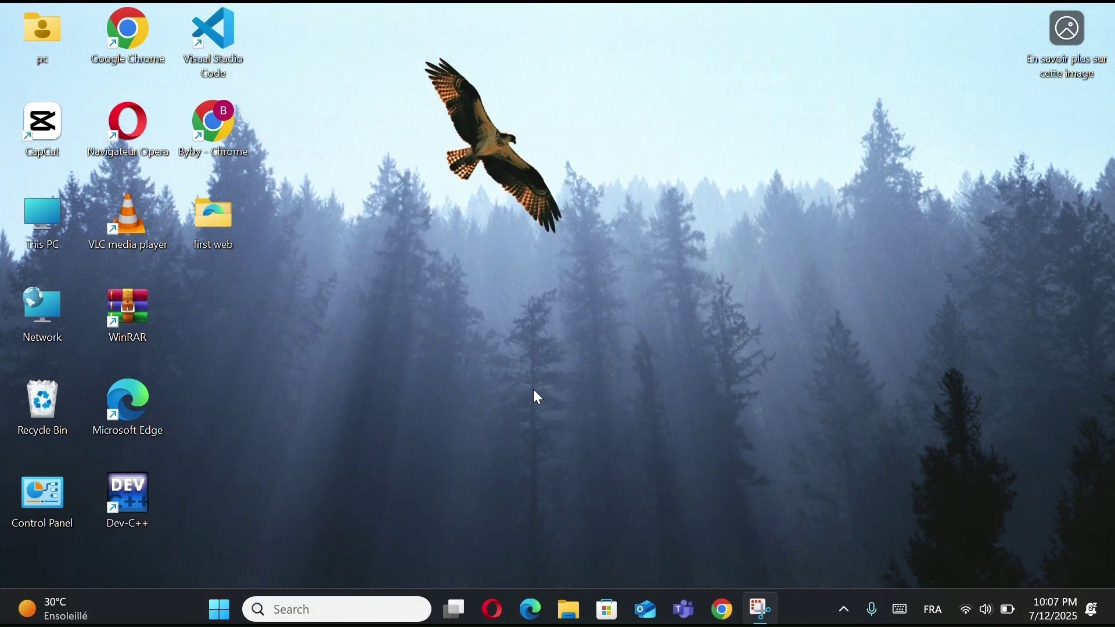
Step: Open the C:\Windows\Temp folder from the Run box's temp suggestion
key(super+r)
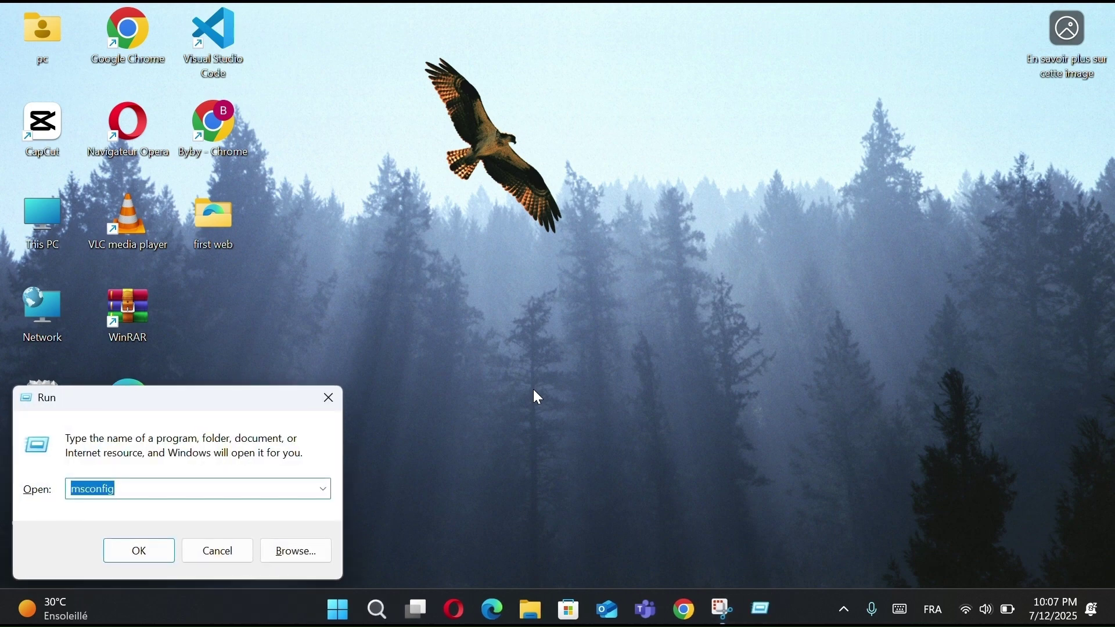
key(BackSpace)
text(te)
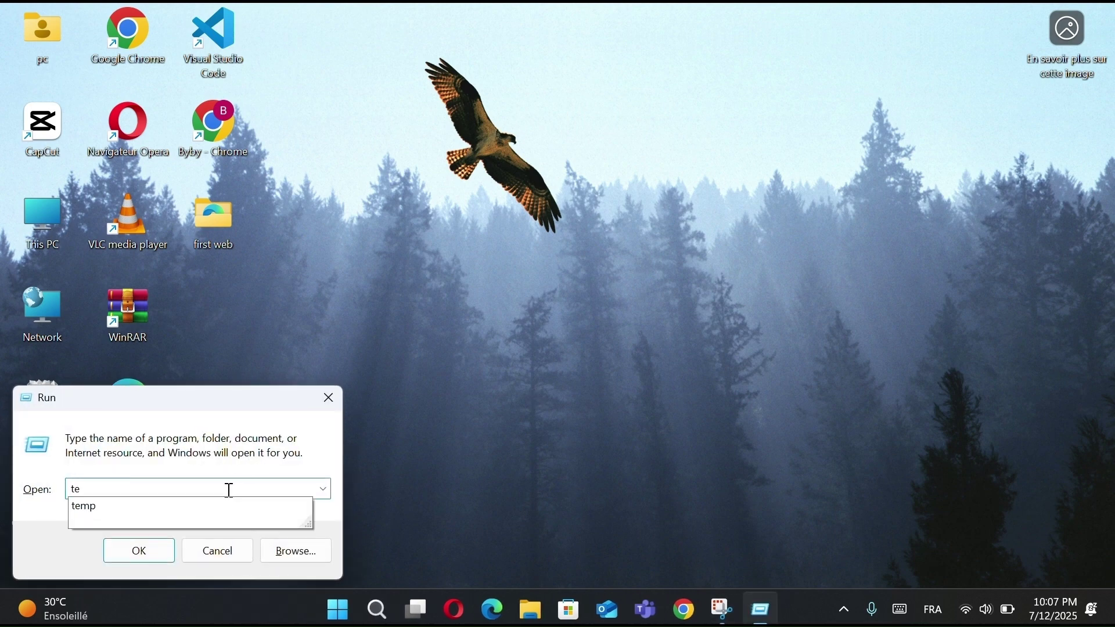
click(223, 516)
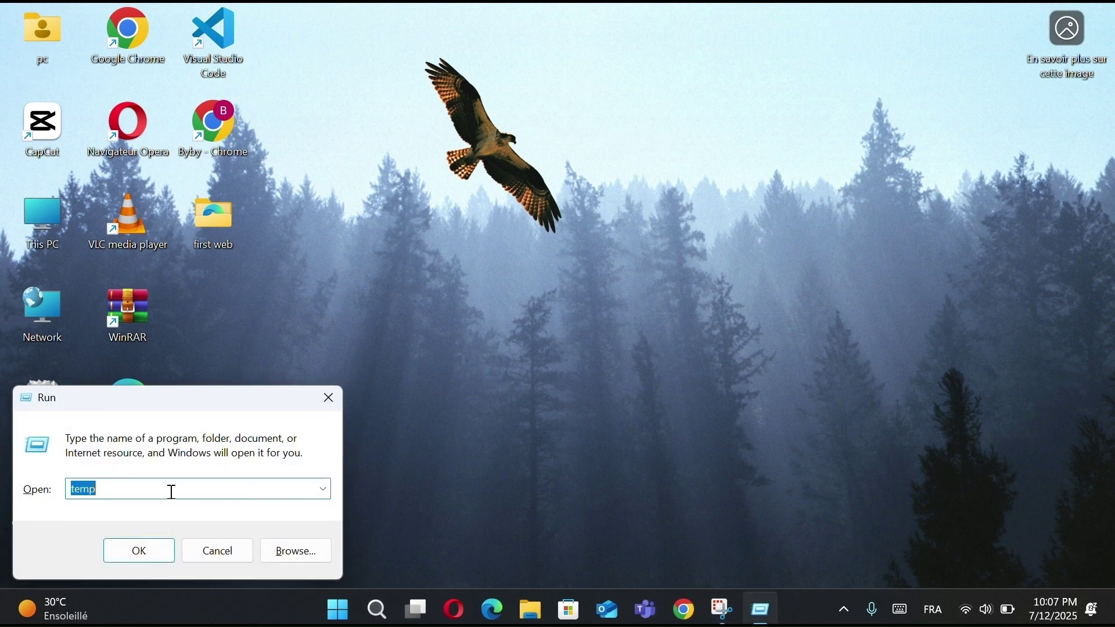
click(163, 552)
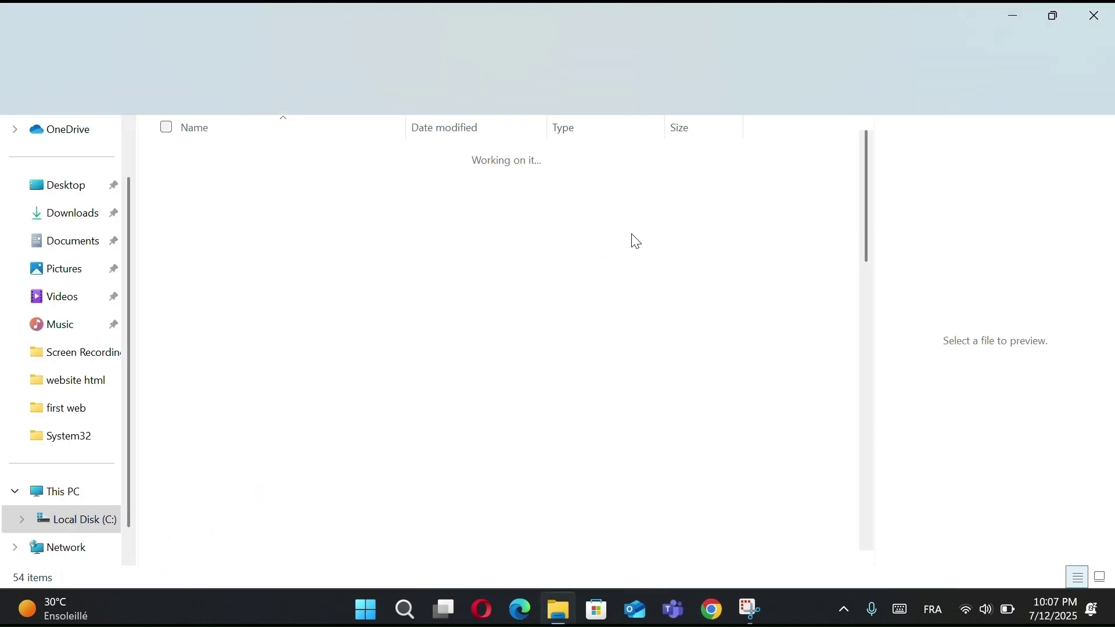
drag(769, 179, 853, 324)
click(734, 314)
key(shift+F10)
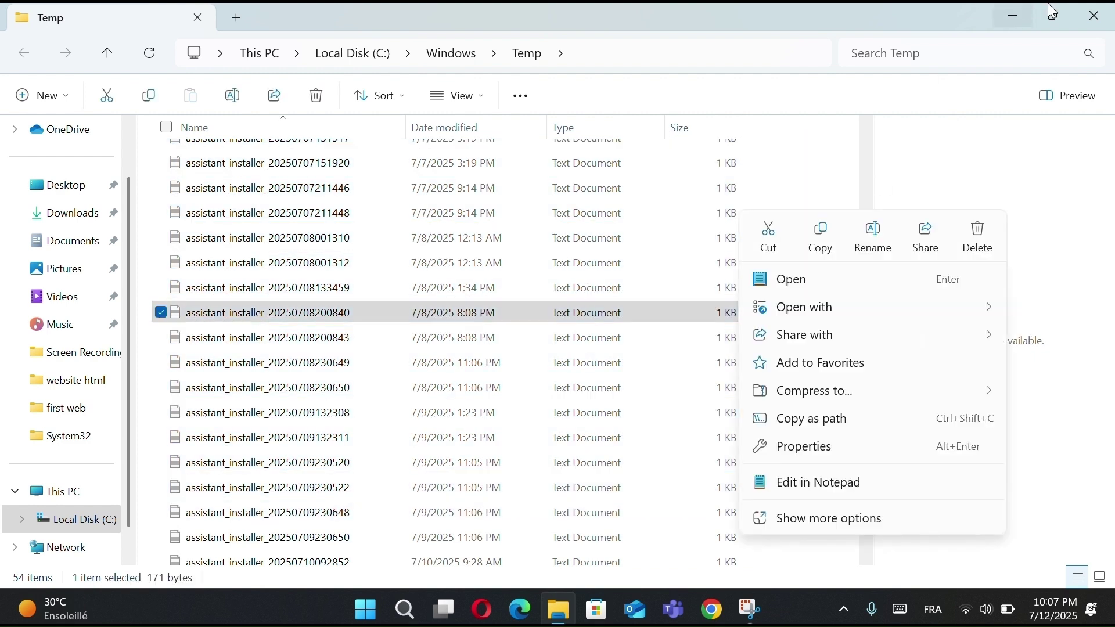
click(1055, 125)
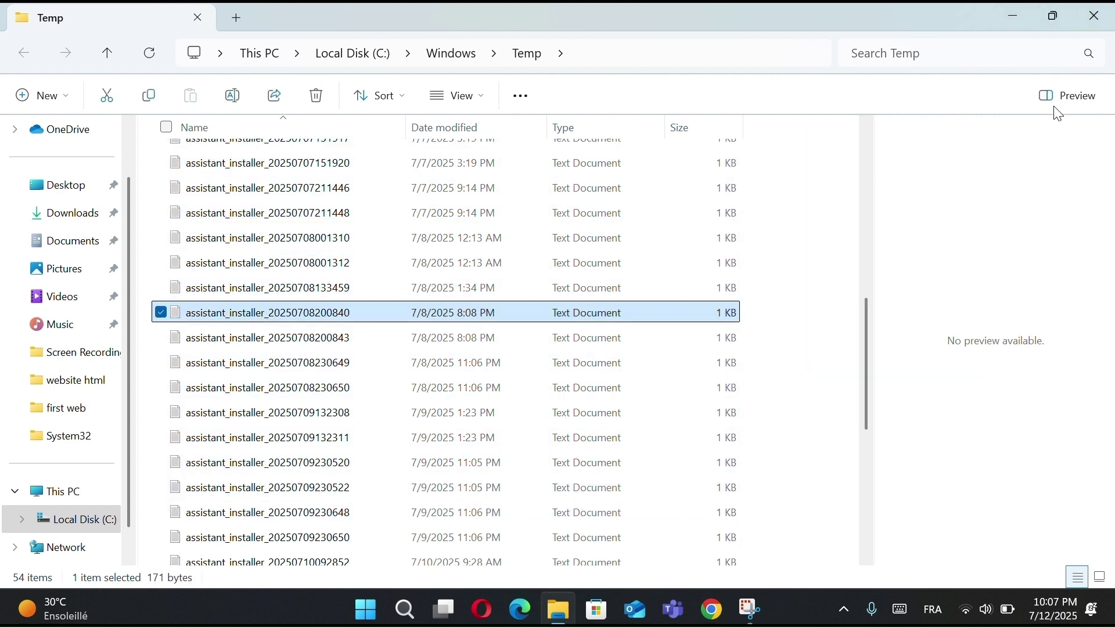
Step: Open the user's AppData\Local\Temp folder via %temp% in the Run box
click(1095, 17)
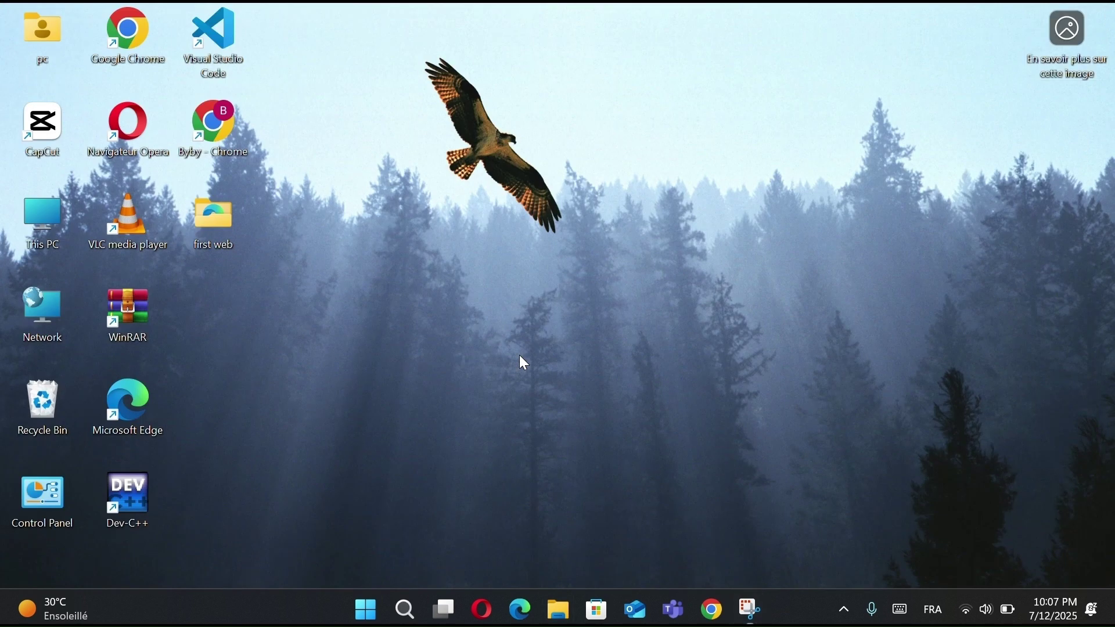
key(r)
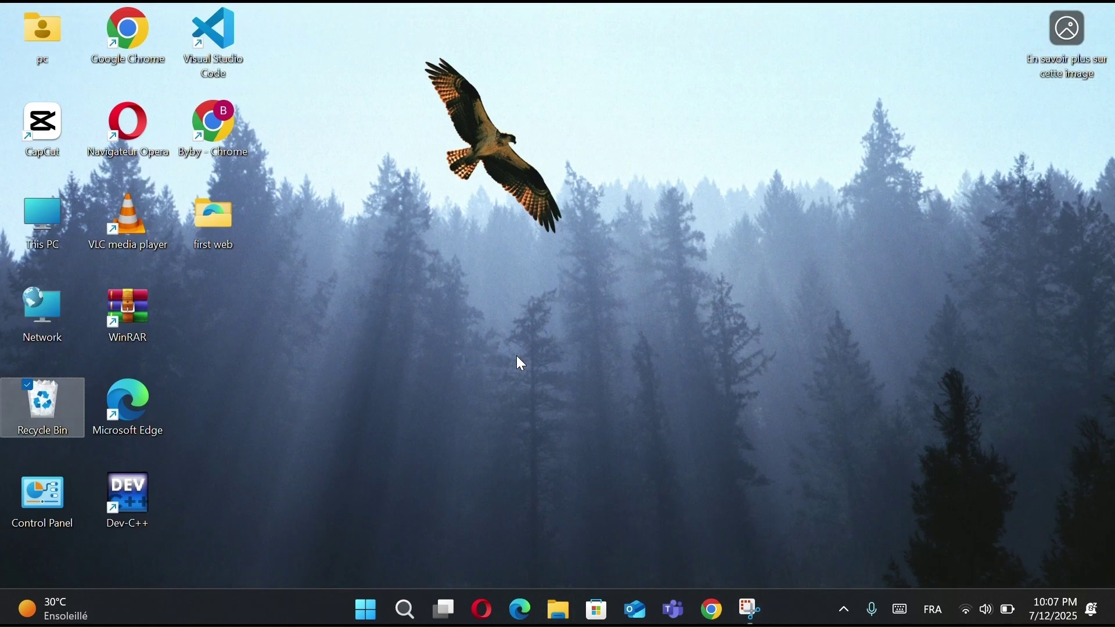
key(super+r)
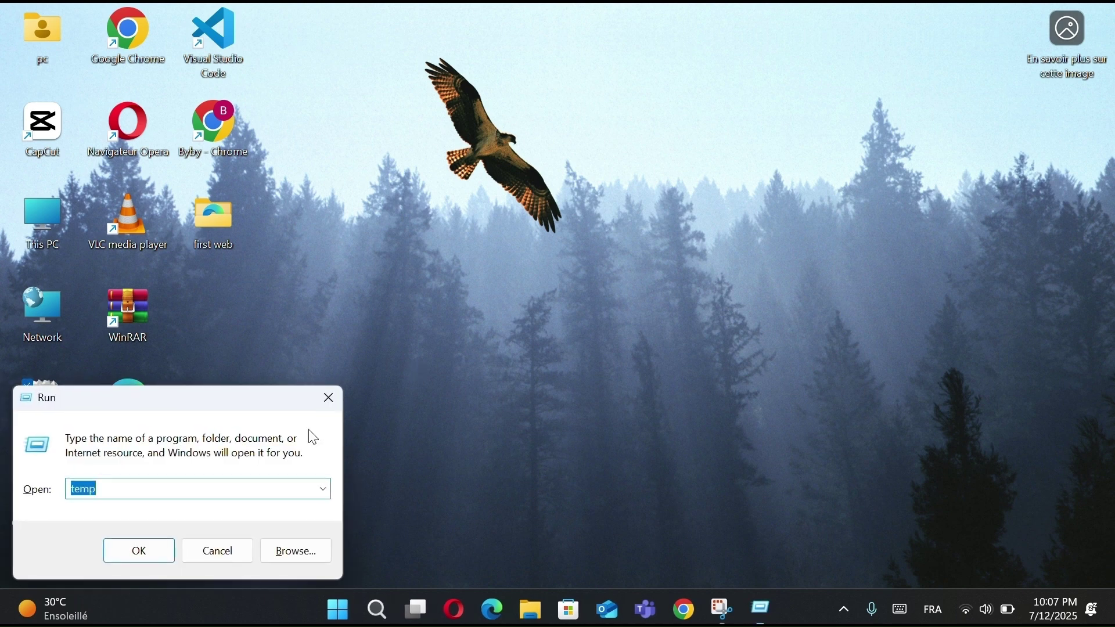
key(BackSpace)
text(%)
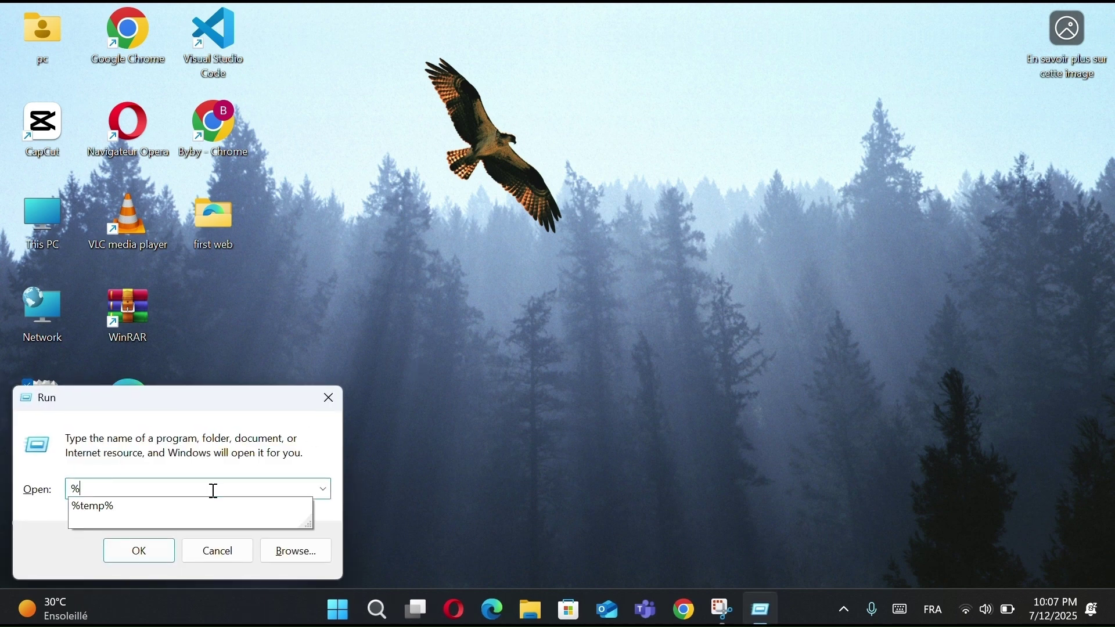
click(204, 506)
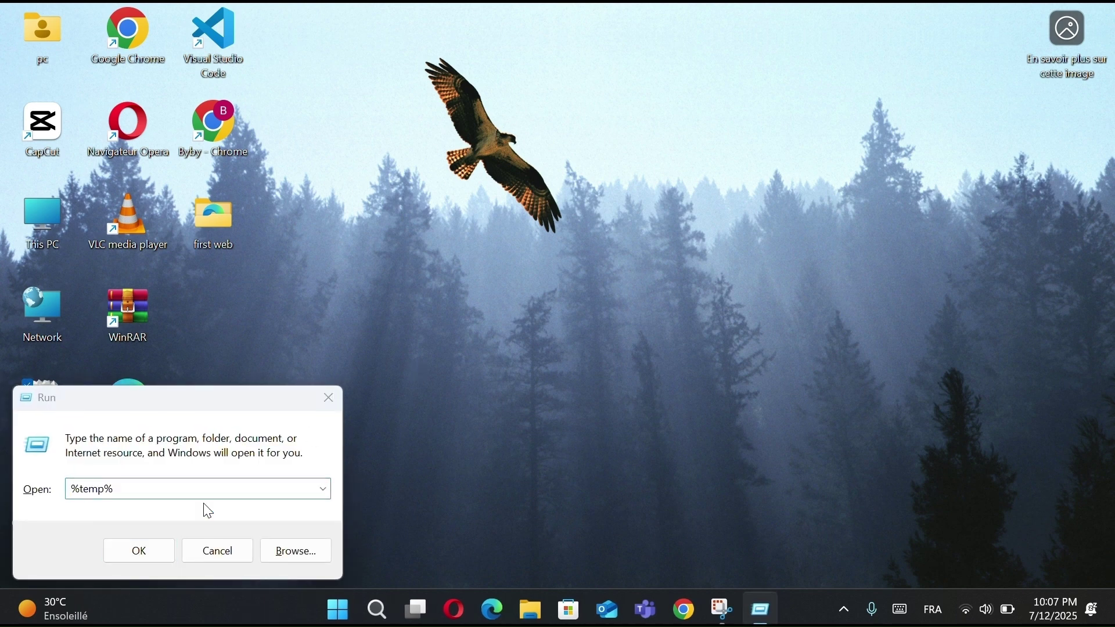
click(154, 555)
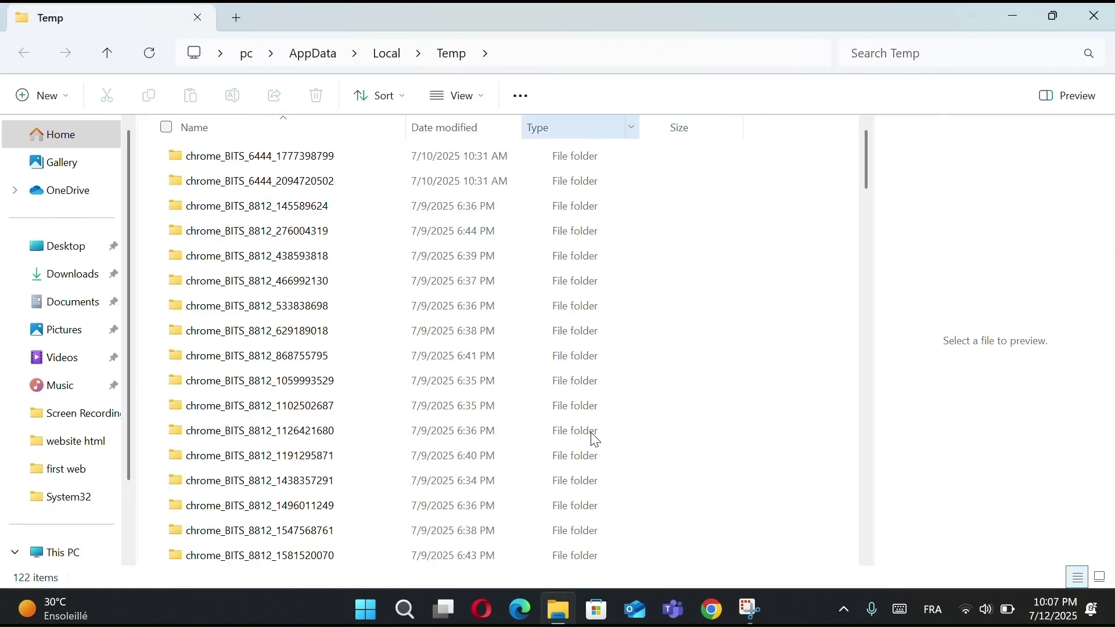
Step: Select all 122 temp files, show their context menu, then close the folder
key(ctrl+a)
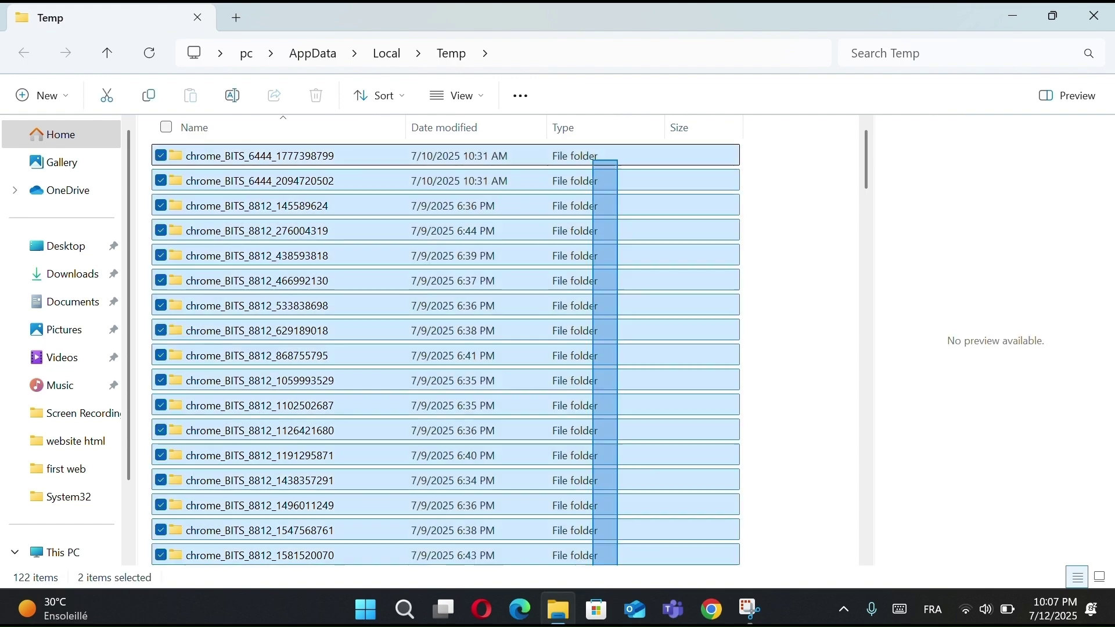
scroll(619, 166, down, 20)
drag(582, 610, 548, 480)
right_click(547, 480)
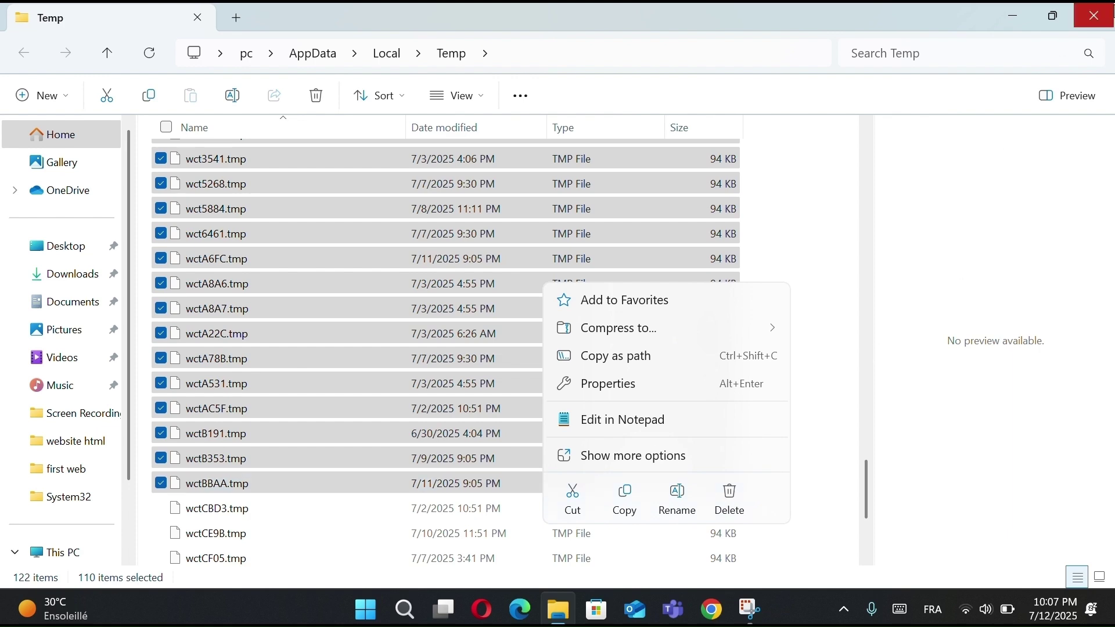
click(1100, 14)
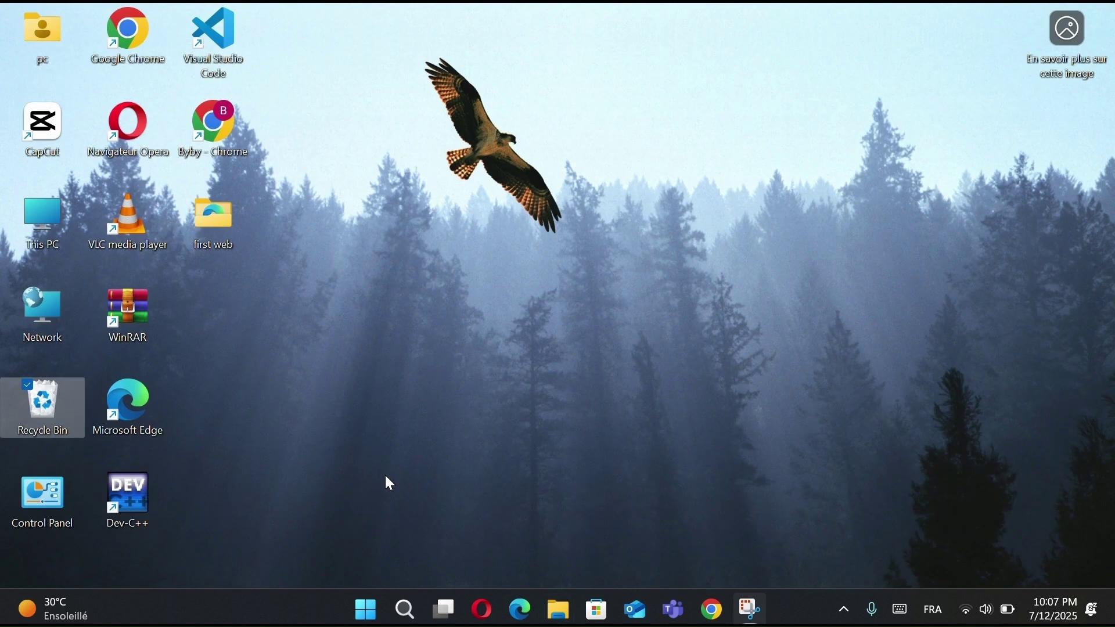
Step: Open C:\Windows\Prefetch from the Run box's prefetch suggestion
key(super+r)
key(BackSpace)
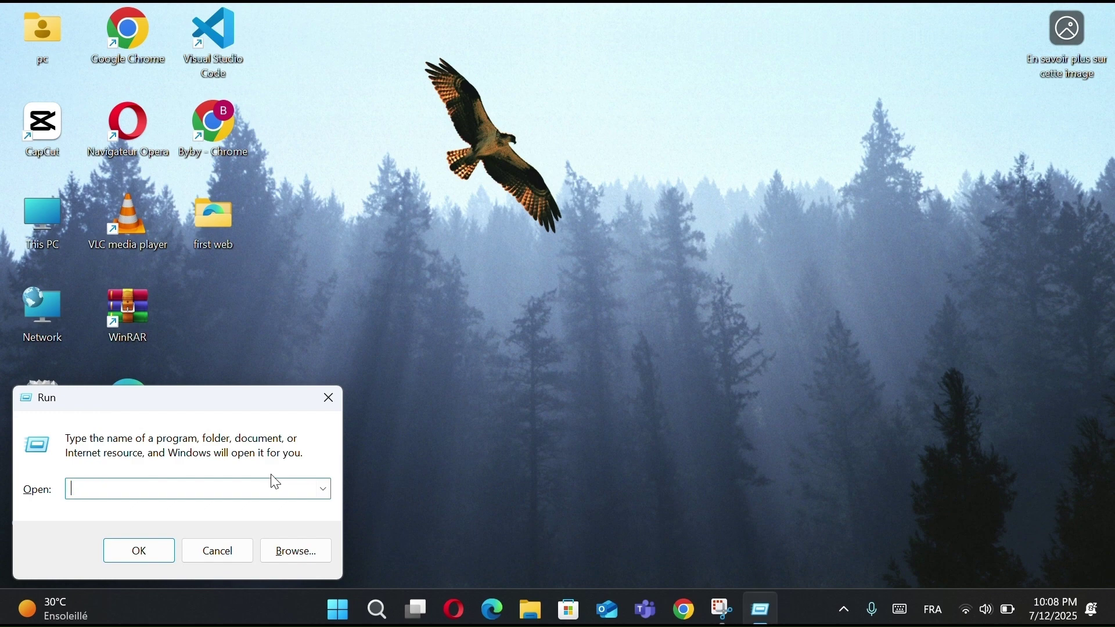
text(pre)
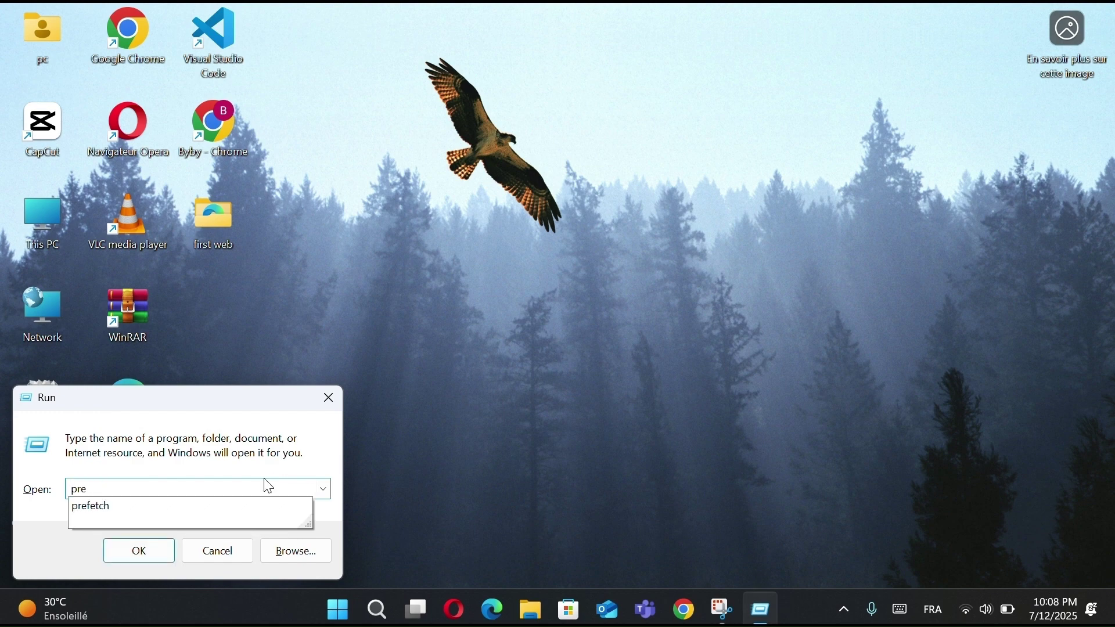
click(234, 504)
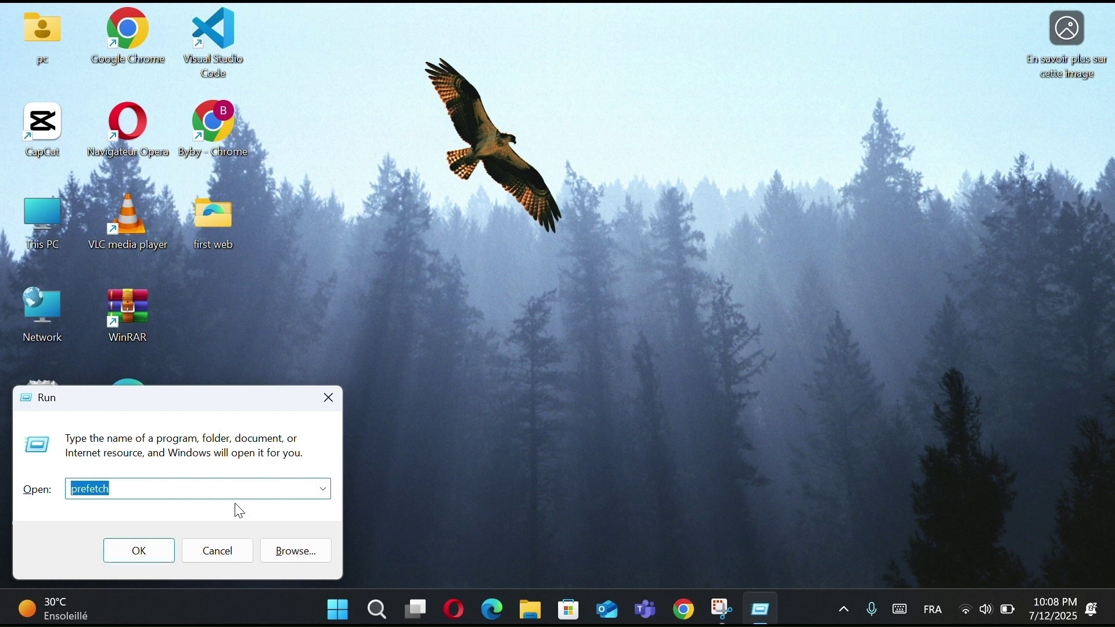
click(145, 555)
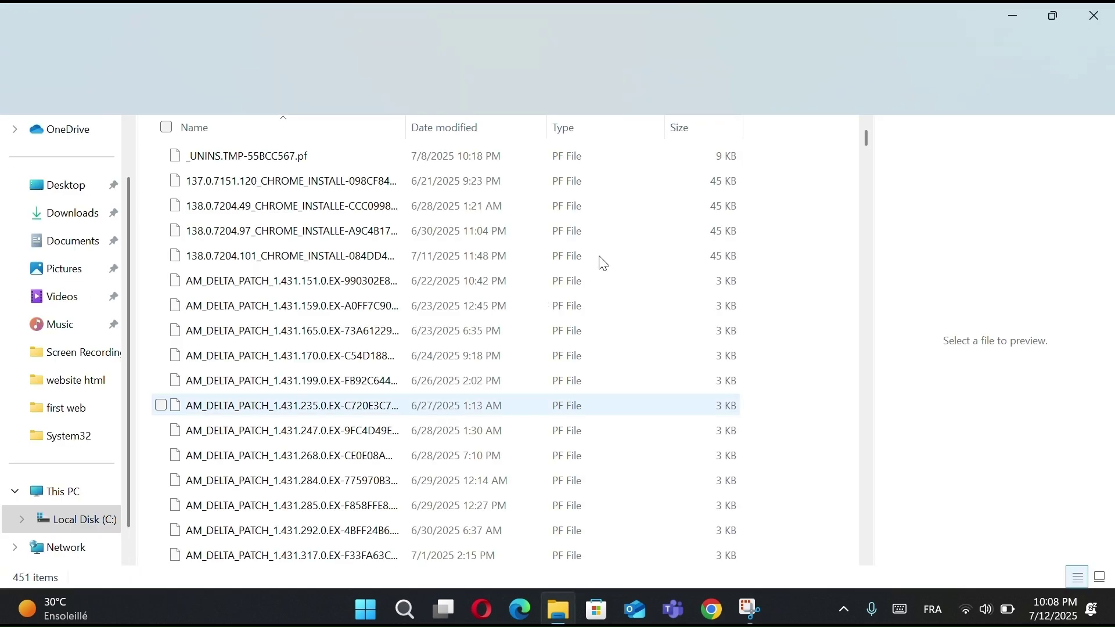
Step: Select all 451 Prefetch files with Ctrl+A, then close the folder window
mouse_move(765, 148)
mouse_down()
mouse_move(756, 528)
mouse_move(674, 601)
mouse_move(725, 598)
mouse_move(895, 158)
mouse_move(860, 174)
mouse_up()
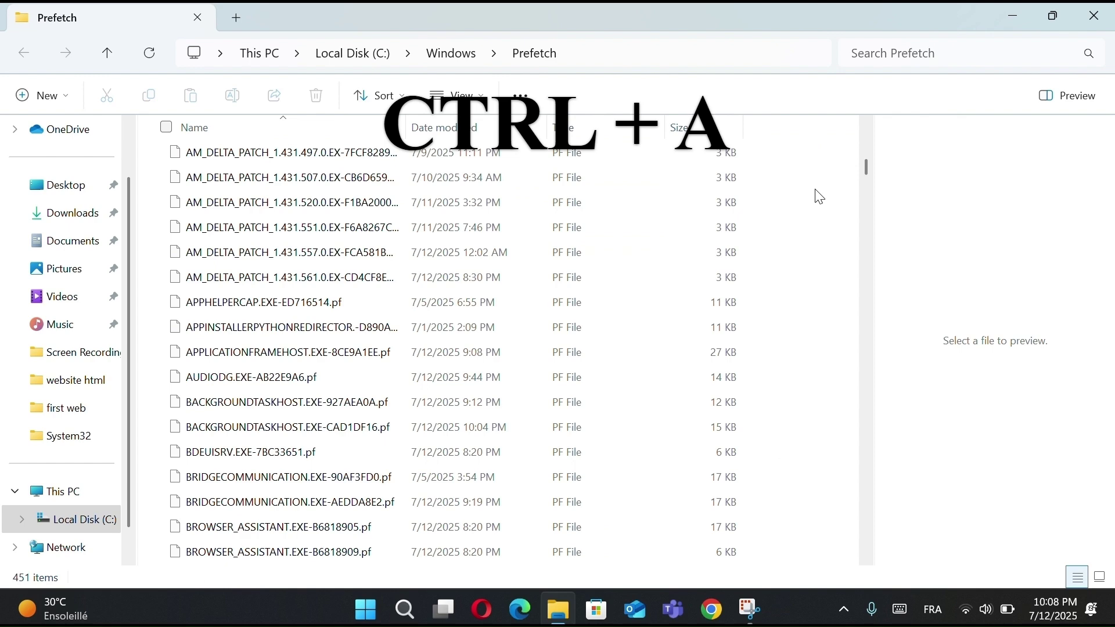
scroll(813, 194, up, 8)
click(470, 39)
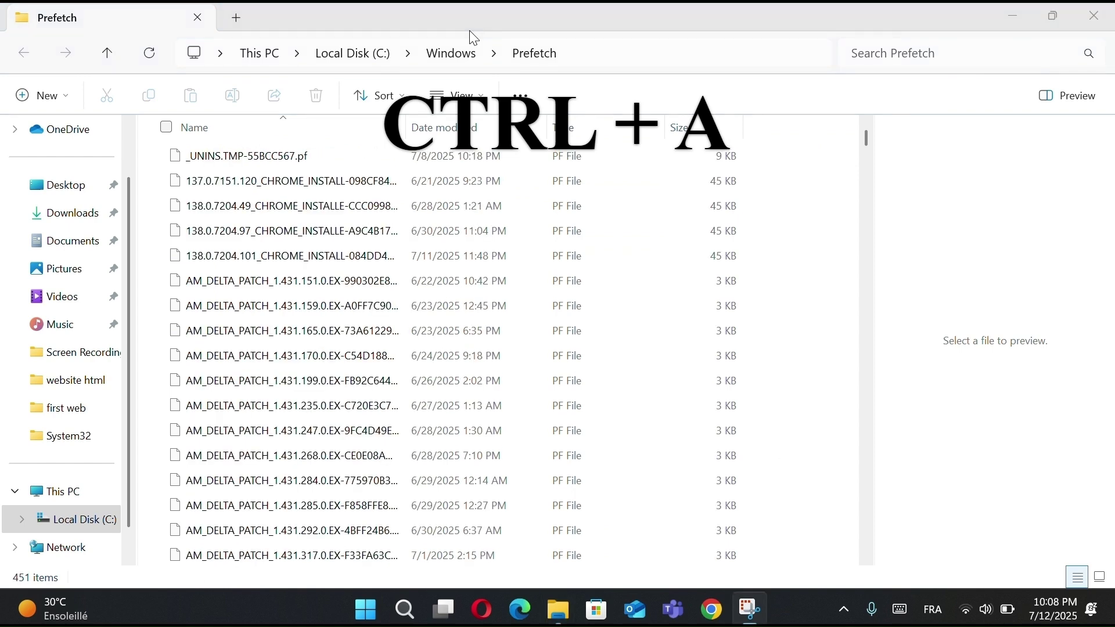
click(441, 155)
key(a)
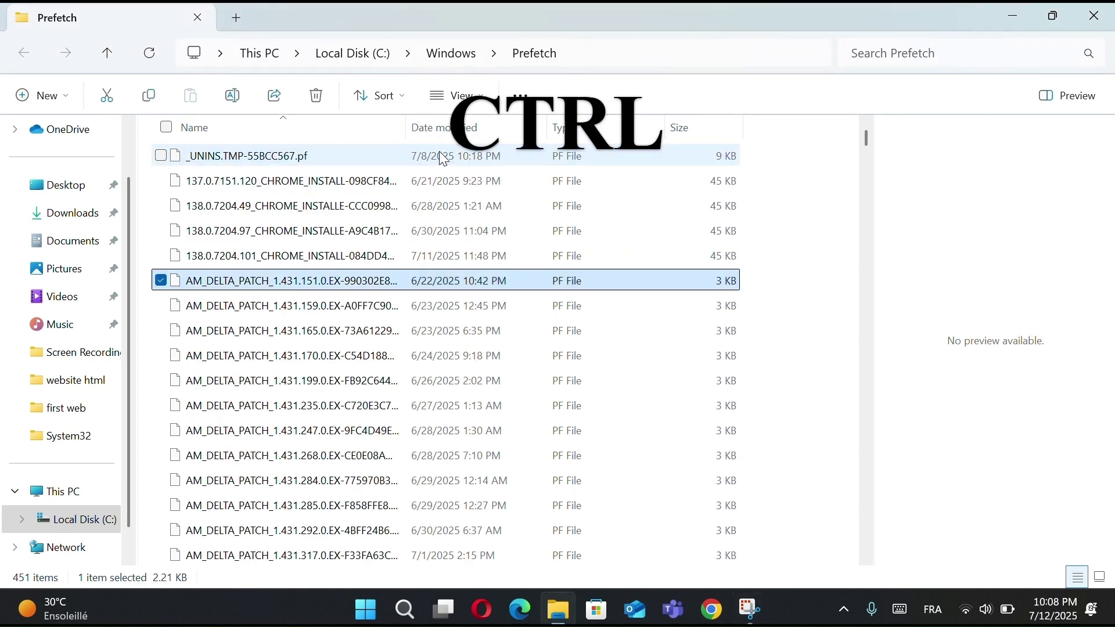
key(a)
key(ctrl+a)
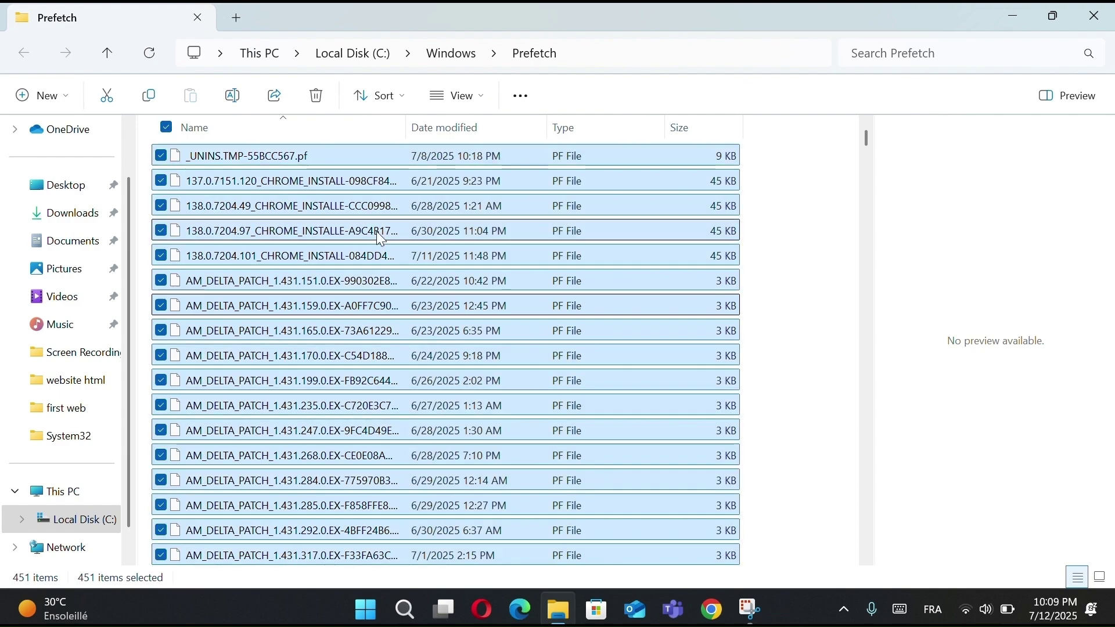
scroll(365, 317, down, 20)
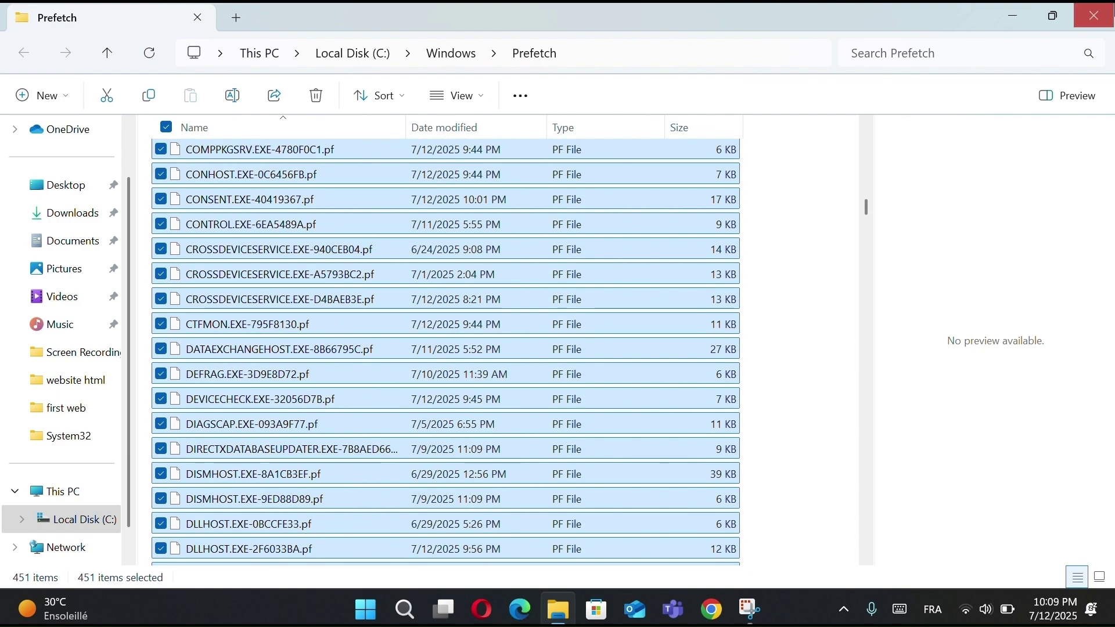
click(1094, 16)
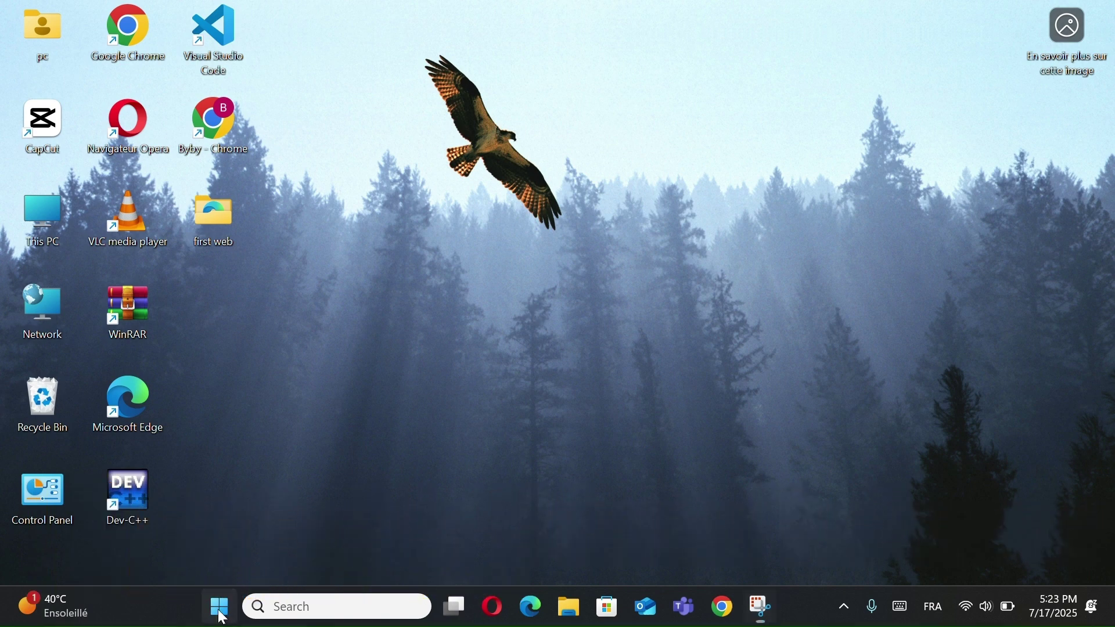
Step: Launch Terminal (Admin) and paste the powercfg -duplicatescheme command at the PowerShell prompt
right_click(219, 607)
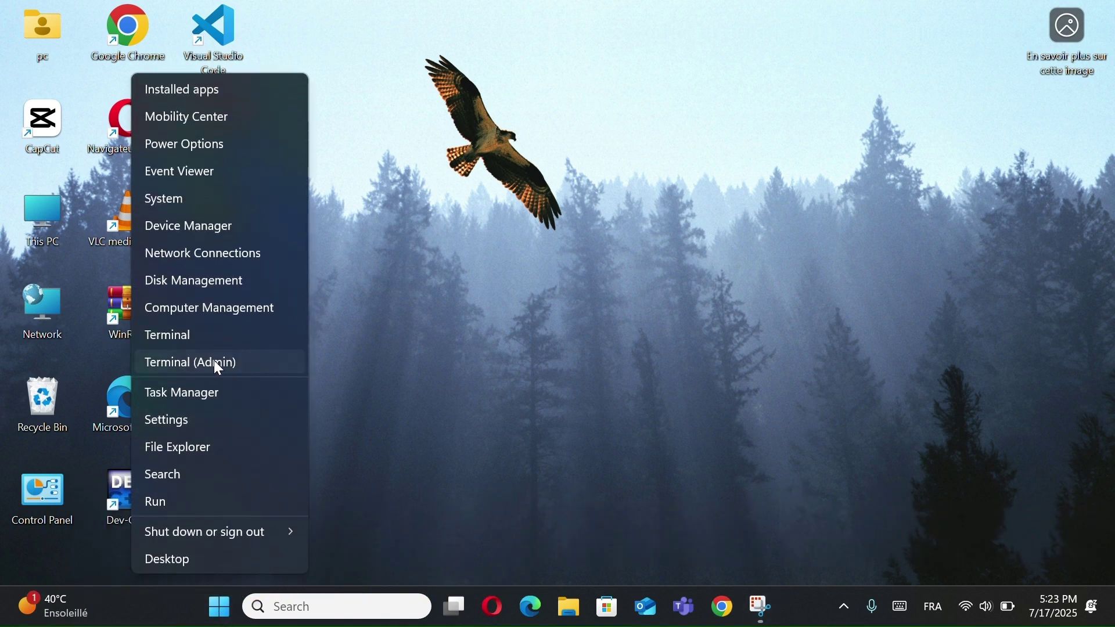
click(214, 361)
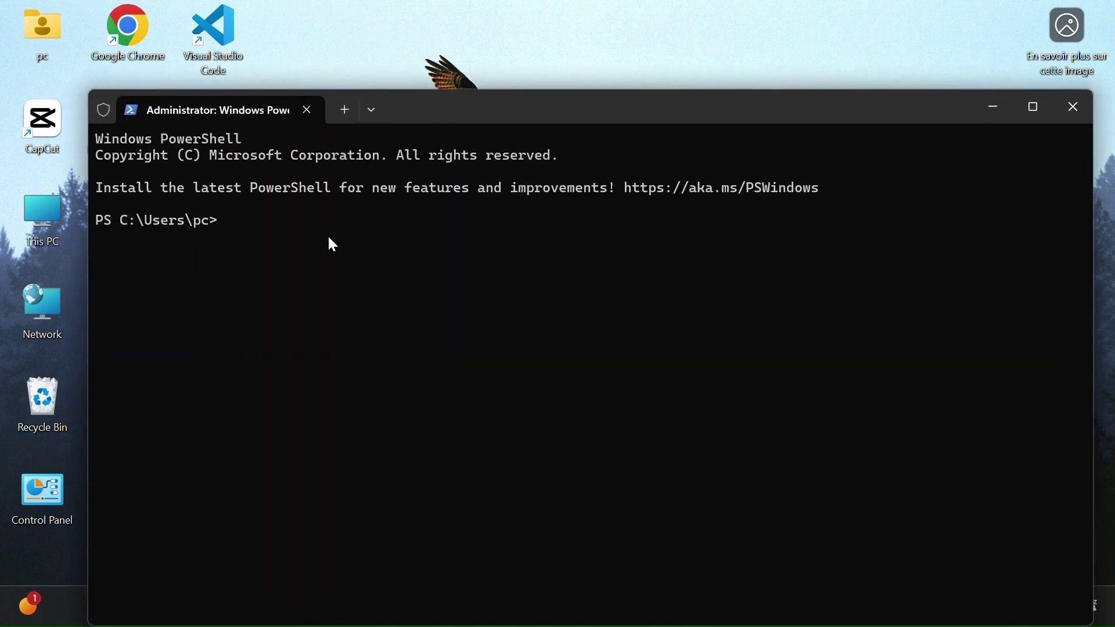
double_click(234, 215)
click(231, 215)
text(powercfg -duplicatescheme e9a42b02-d5df-448d-aa00-03f14749eb61)
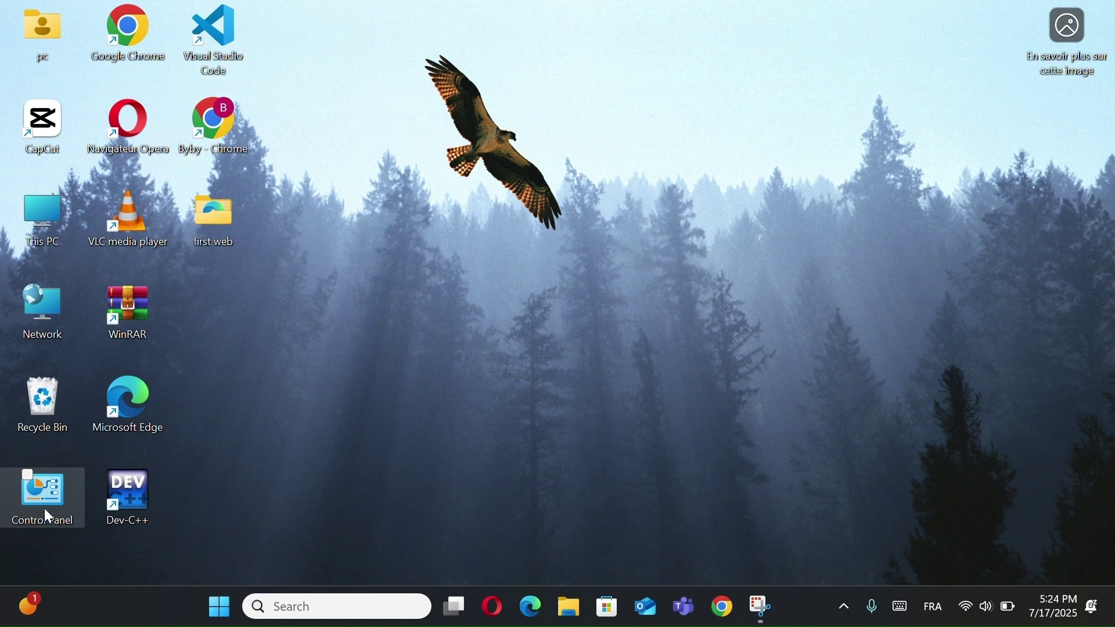
Step: In Control Panel's Power Options, show additional plans, activate Ultimate Performance, then minimize
click(44, 504)
double_click(42, 500)
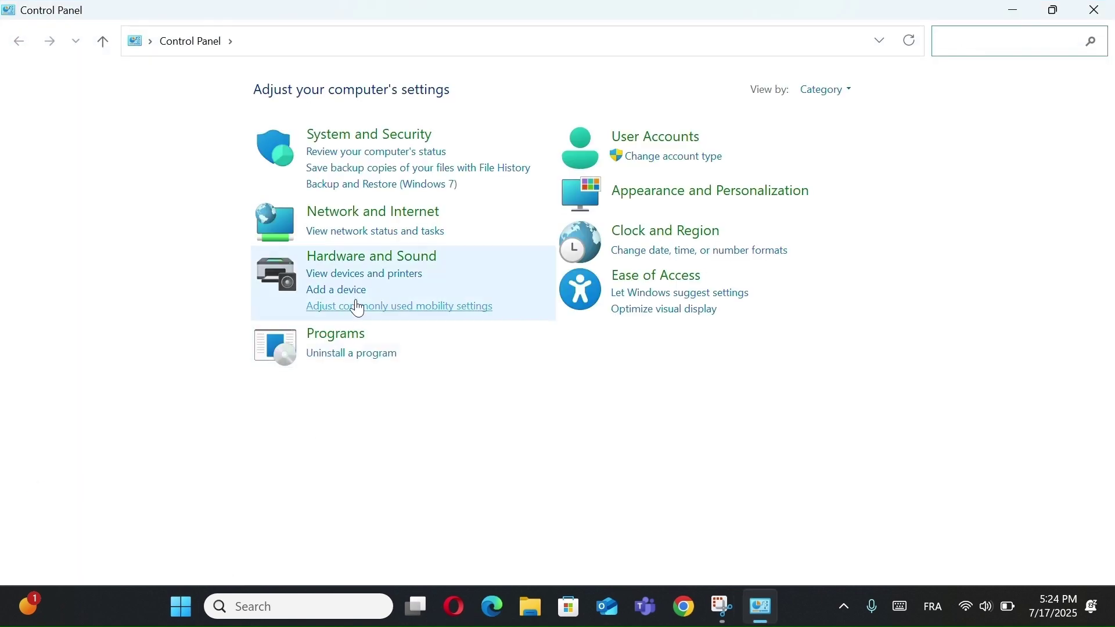
click(357, 262)
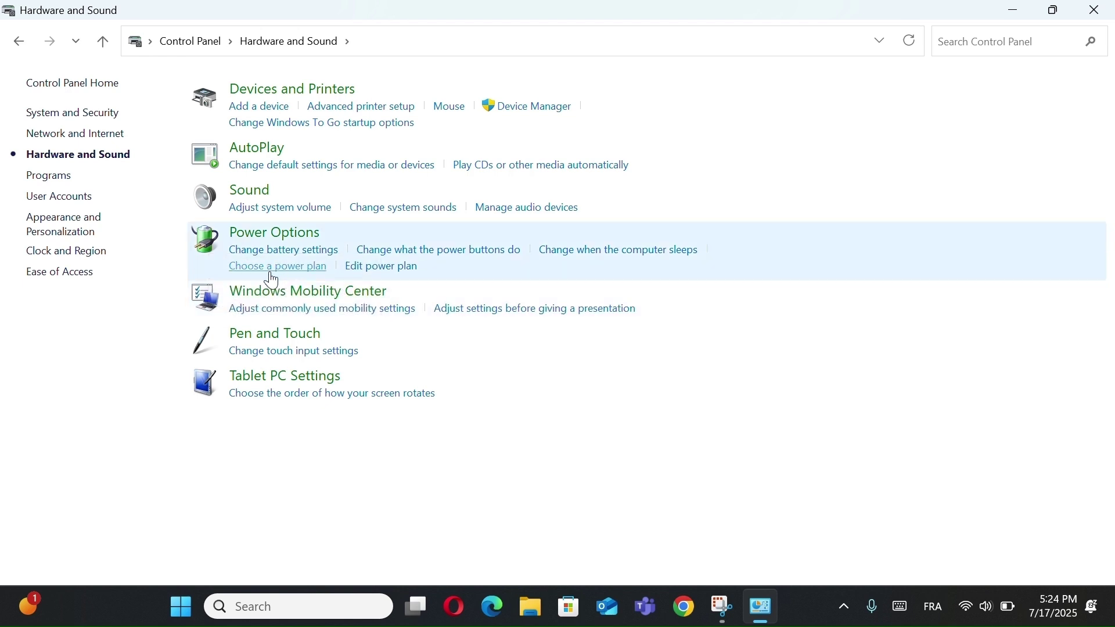
click(281, 268)
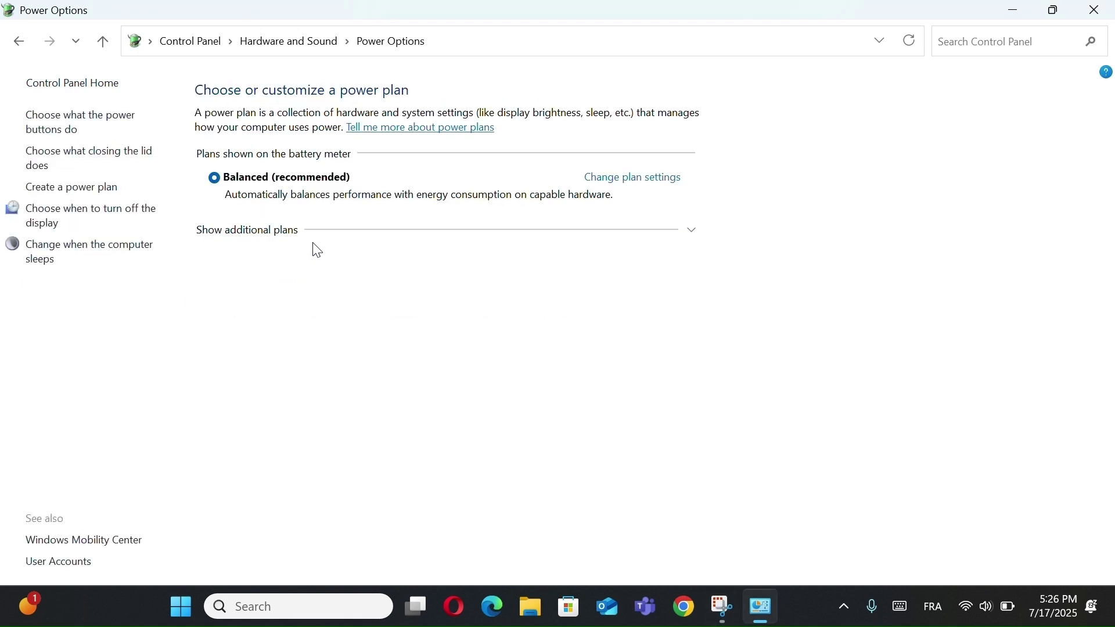
click(268, 236)
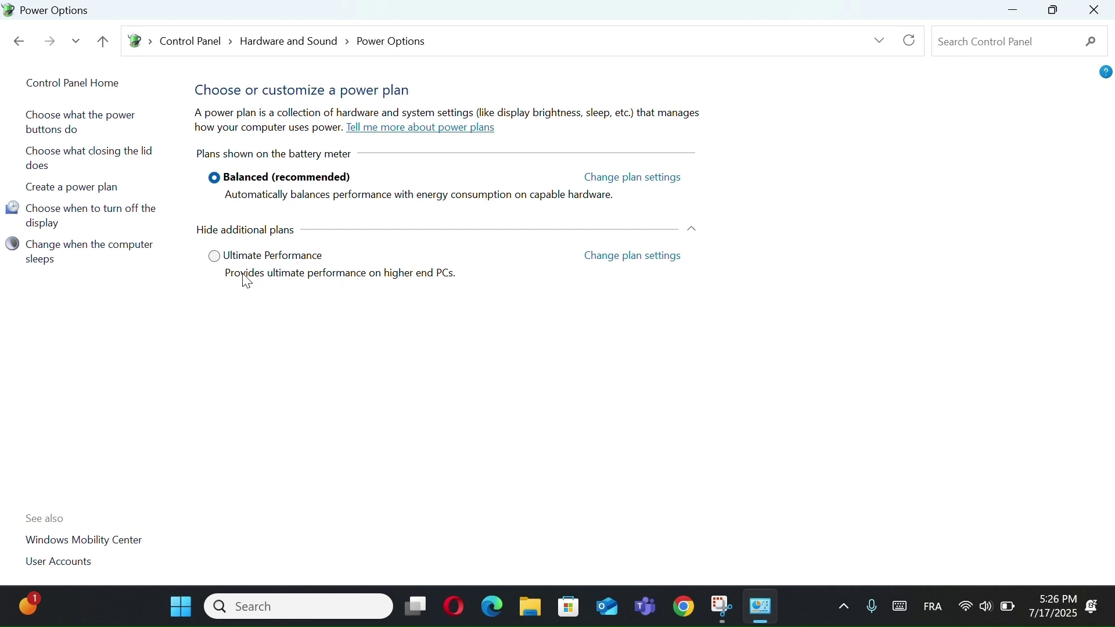
click(216, 258)
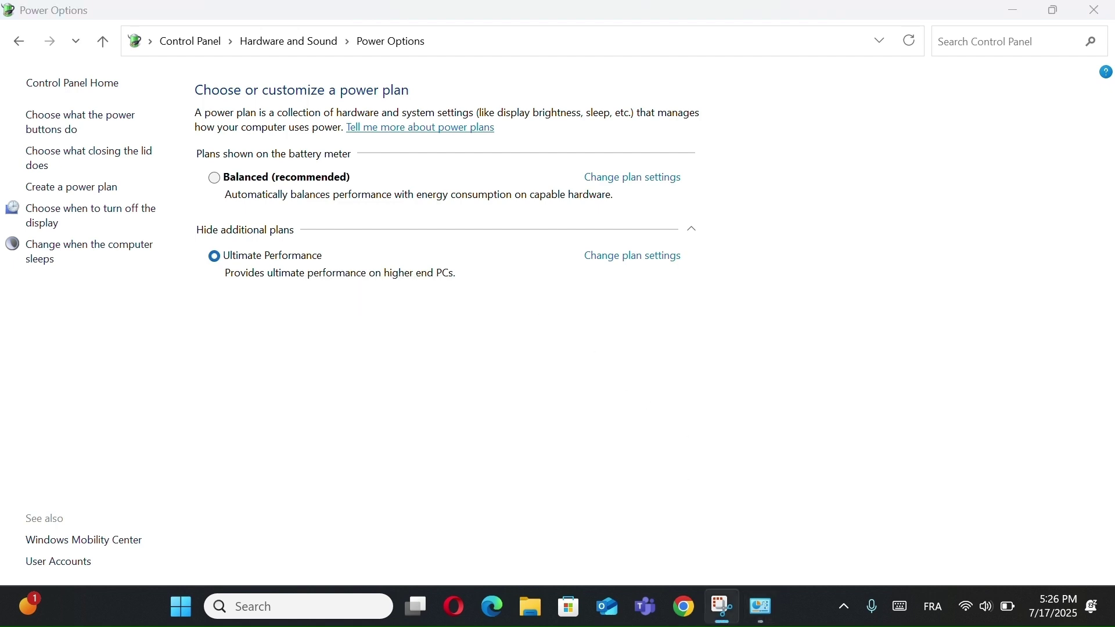
click(1013, 9)
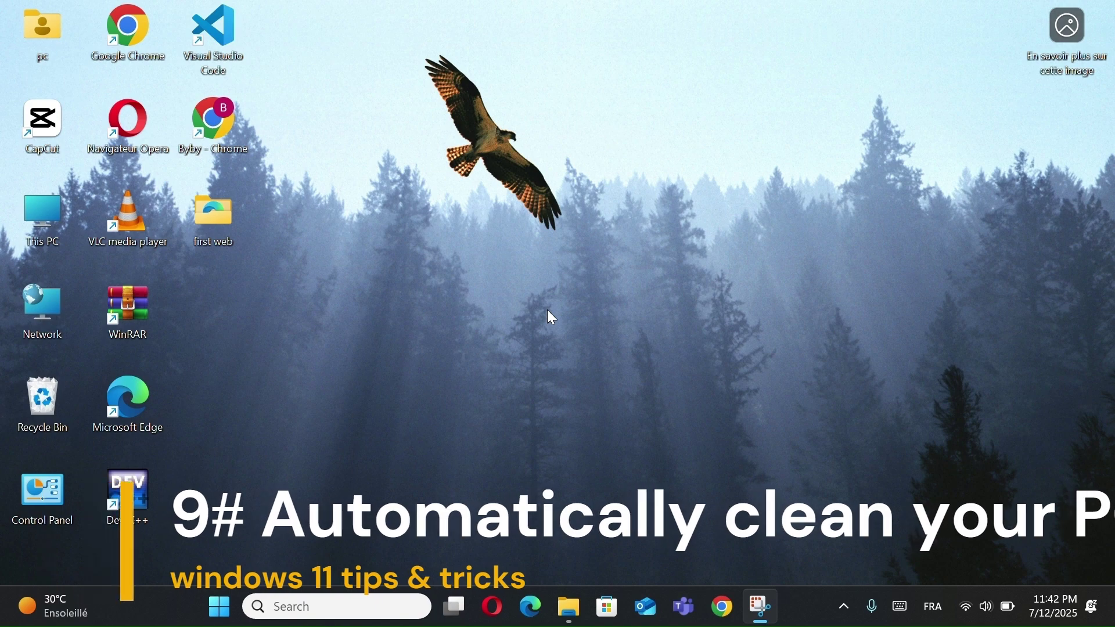
Step: Switch Storage Sense On under Settings > System > Storage, then close Settings
click(219, 607)
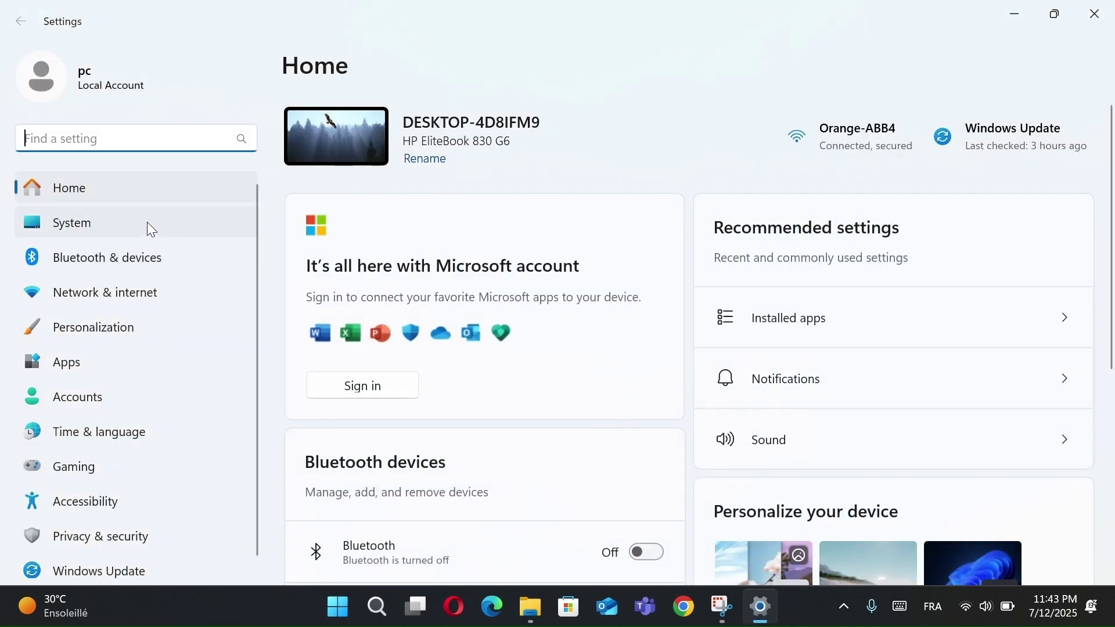
click(145, 223)
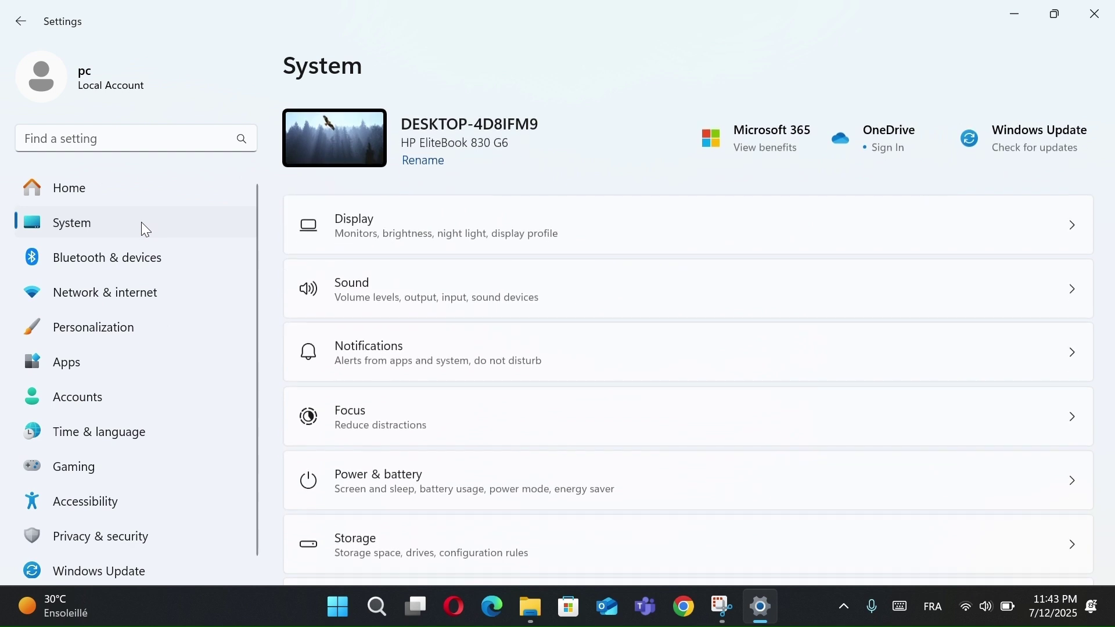
scroll(411, 378, down, 1)
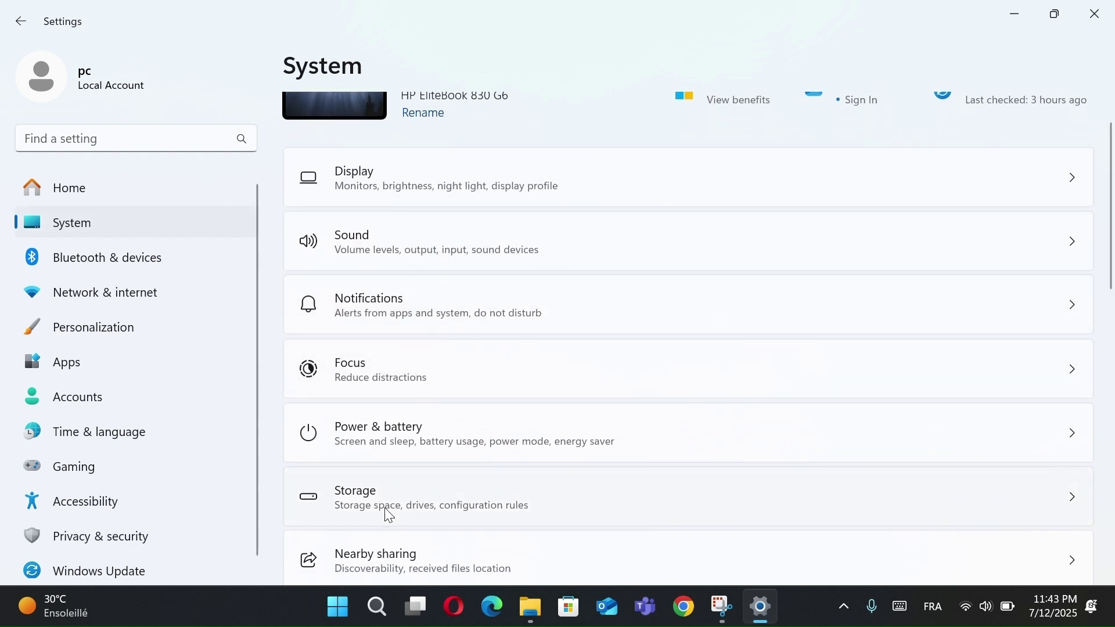
click(407, 488)
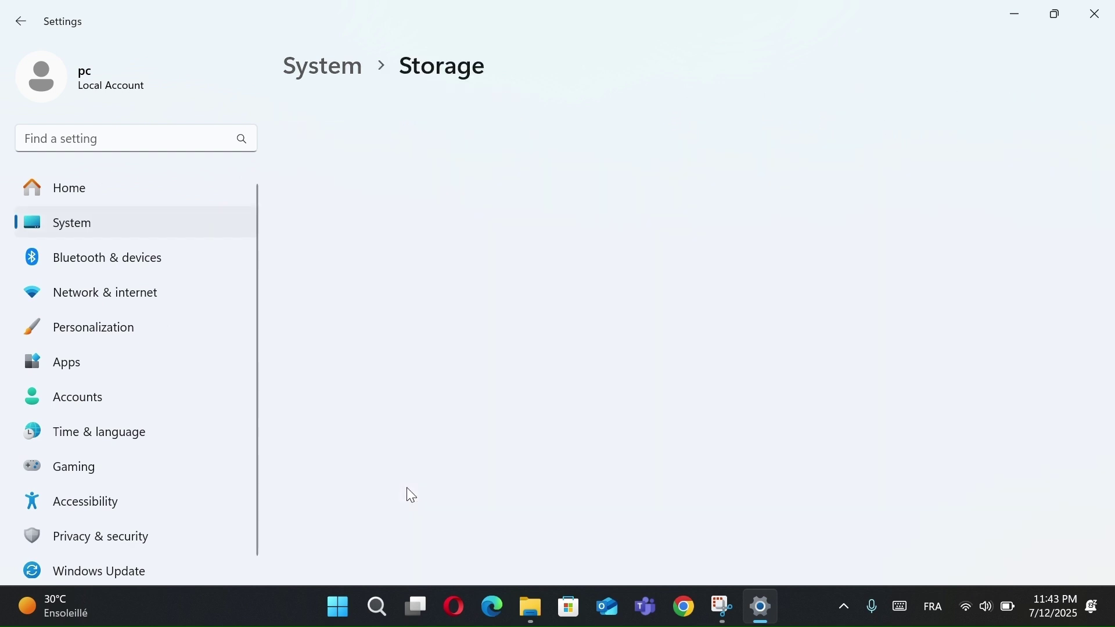
scroll(488, 460, down, 3)
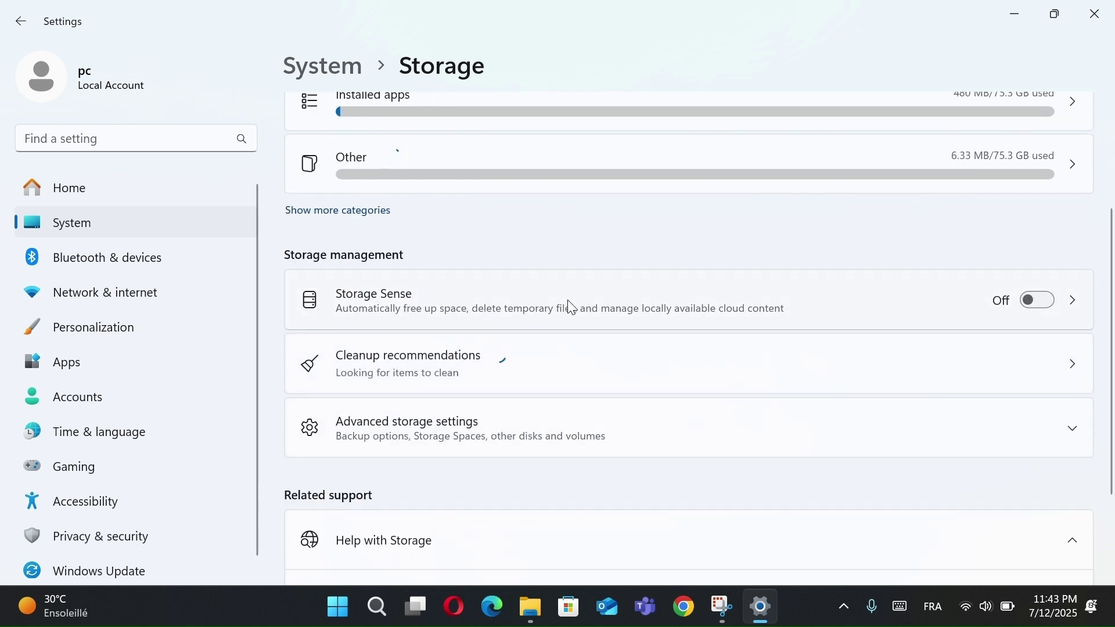
click(1036, 294)
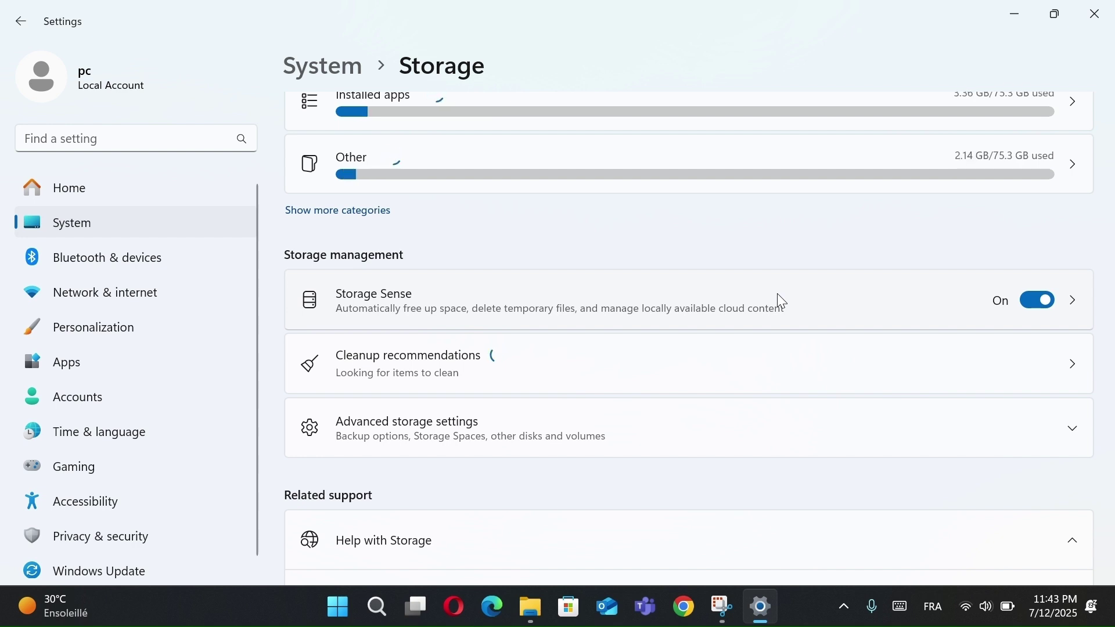
click(1098, 17)
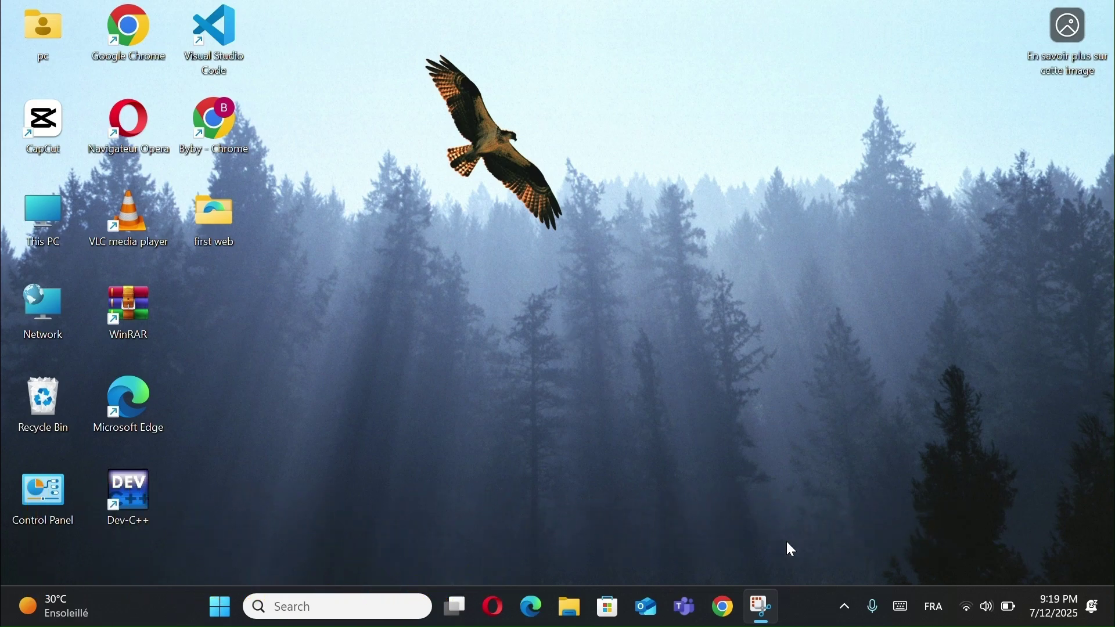
right_click(805, 618)
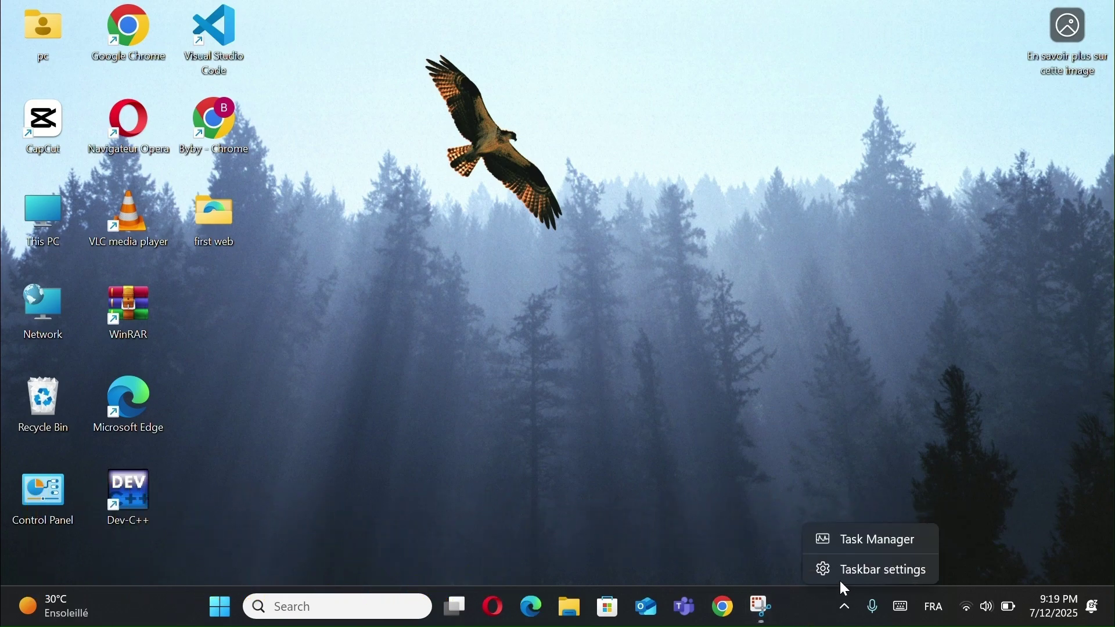
click(839, 580)
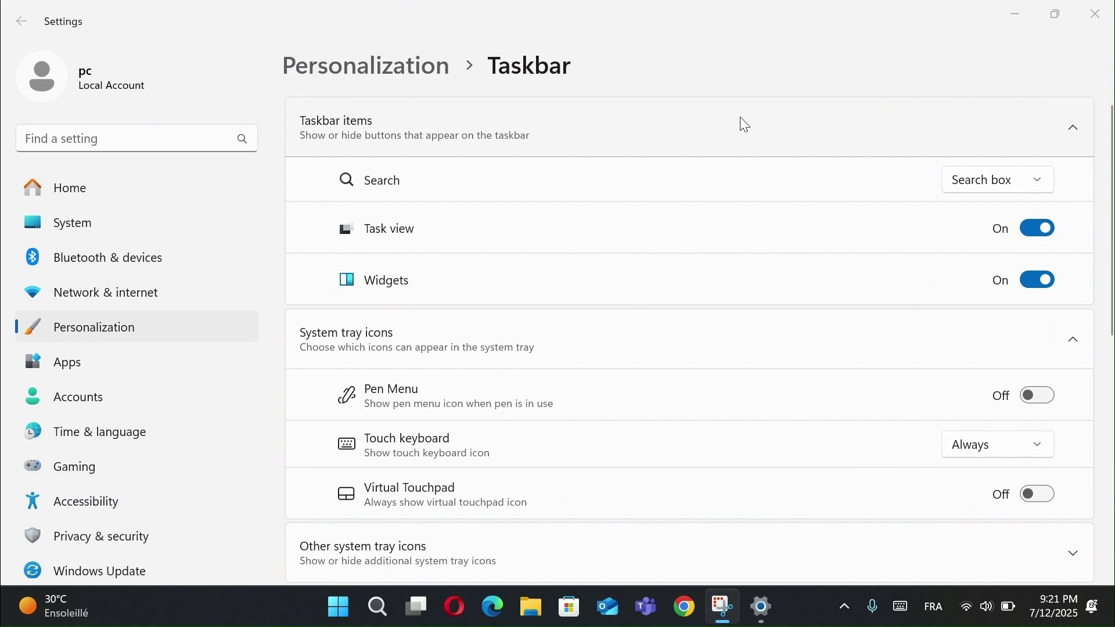
scroll(706, 251, down, 4)
scroll(705, 252, down, 2)
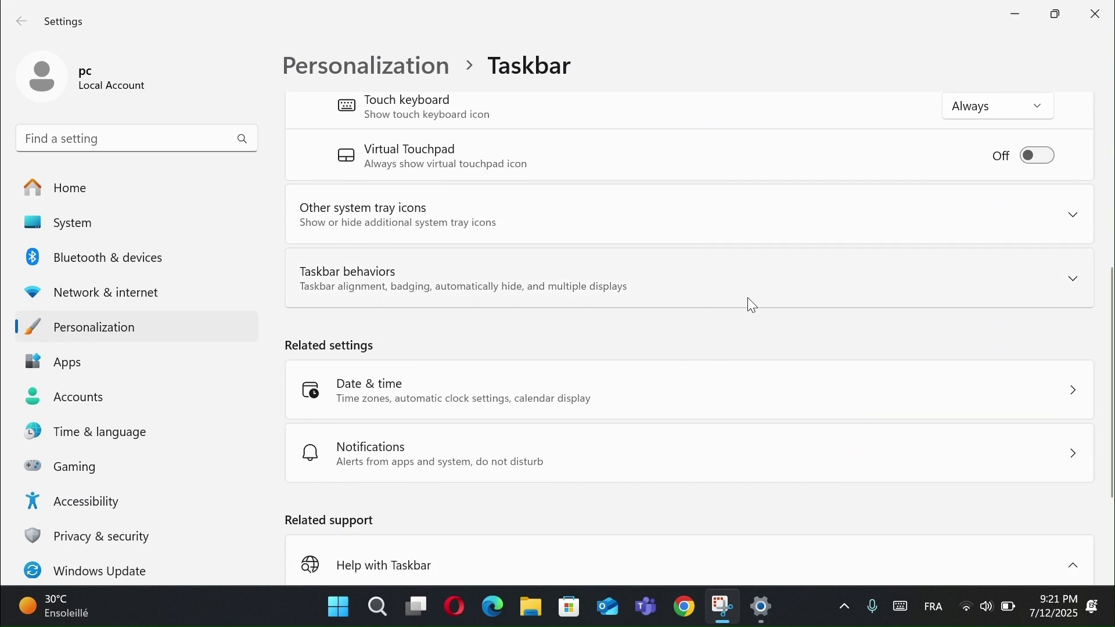
click(748, 297)
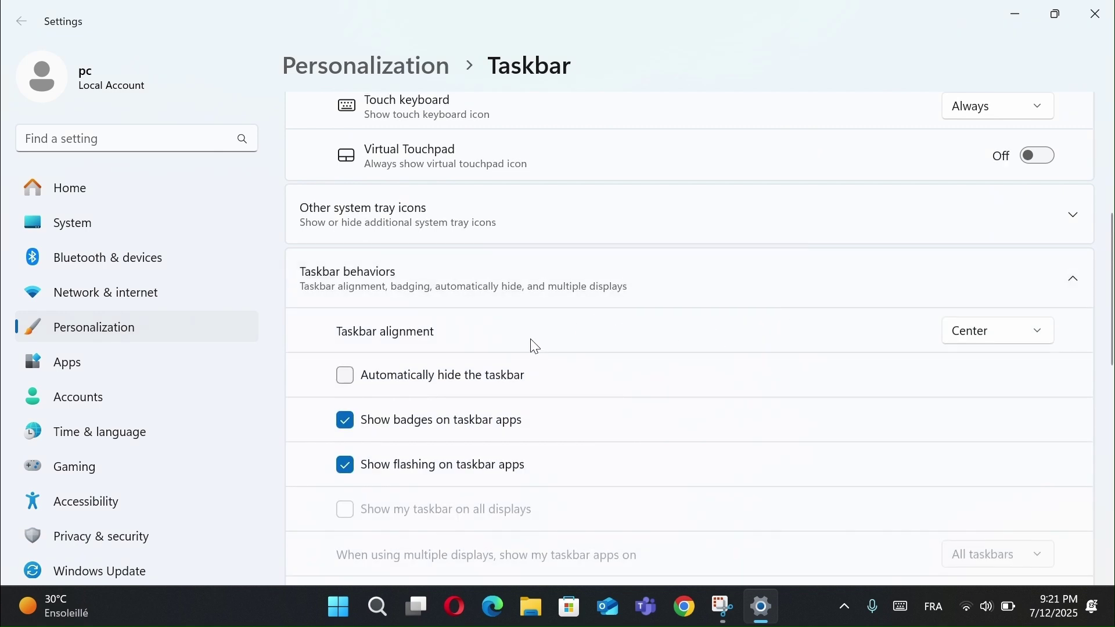
click(1013, 342)
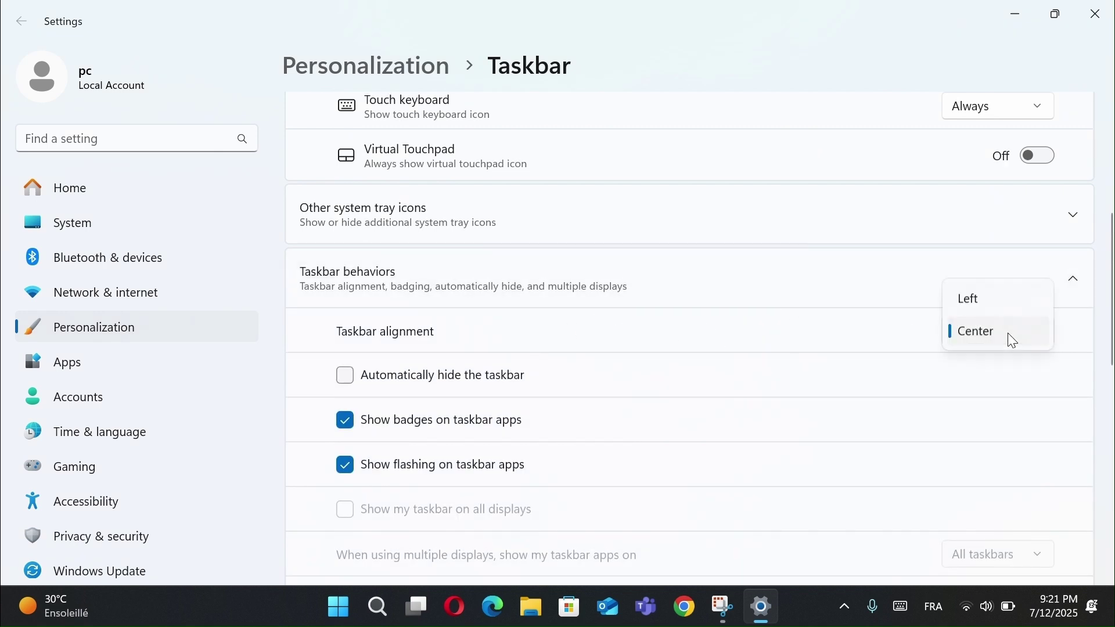
click(994, 299)
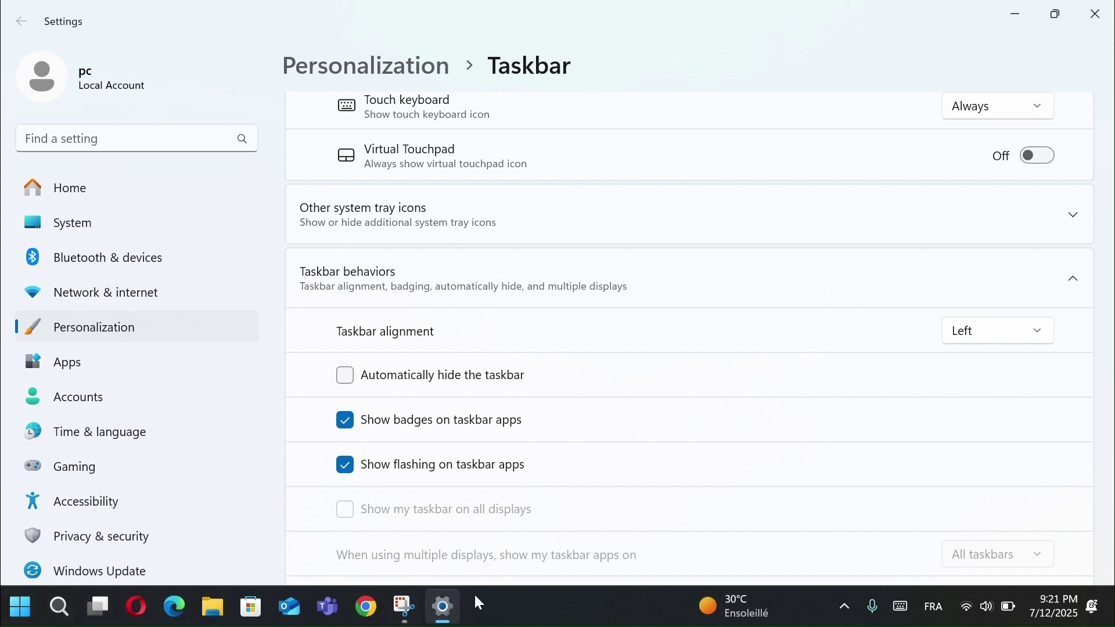
click(980, 341)
click(981, 365)
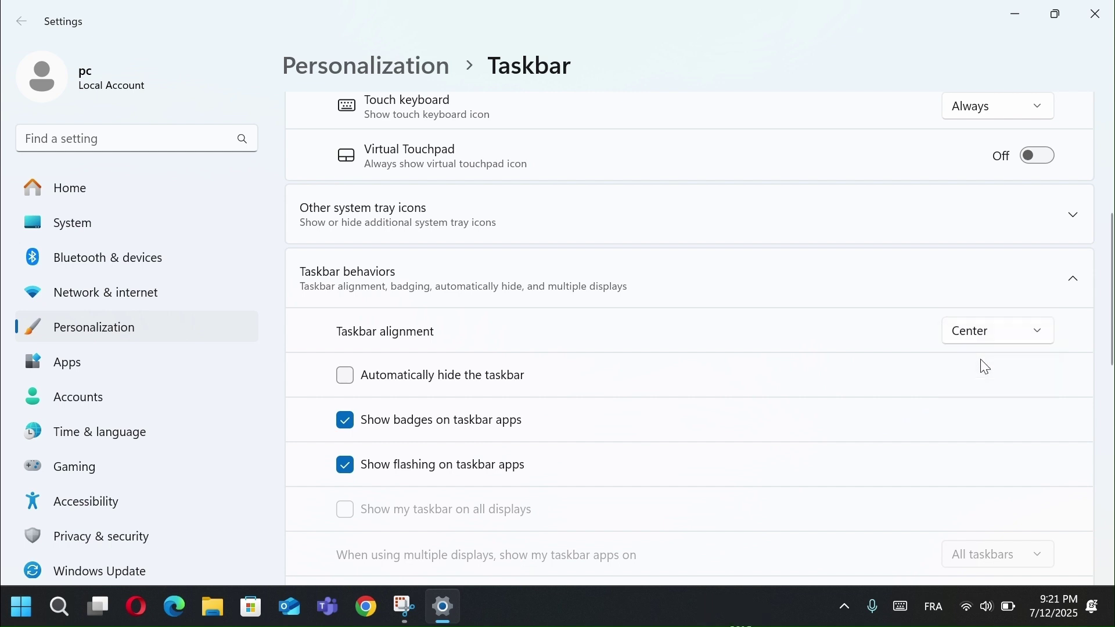
click(1097, 9)
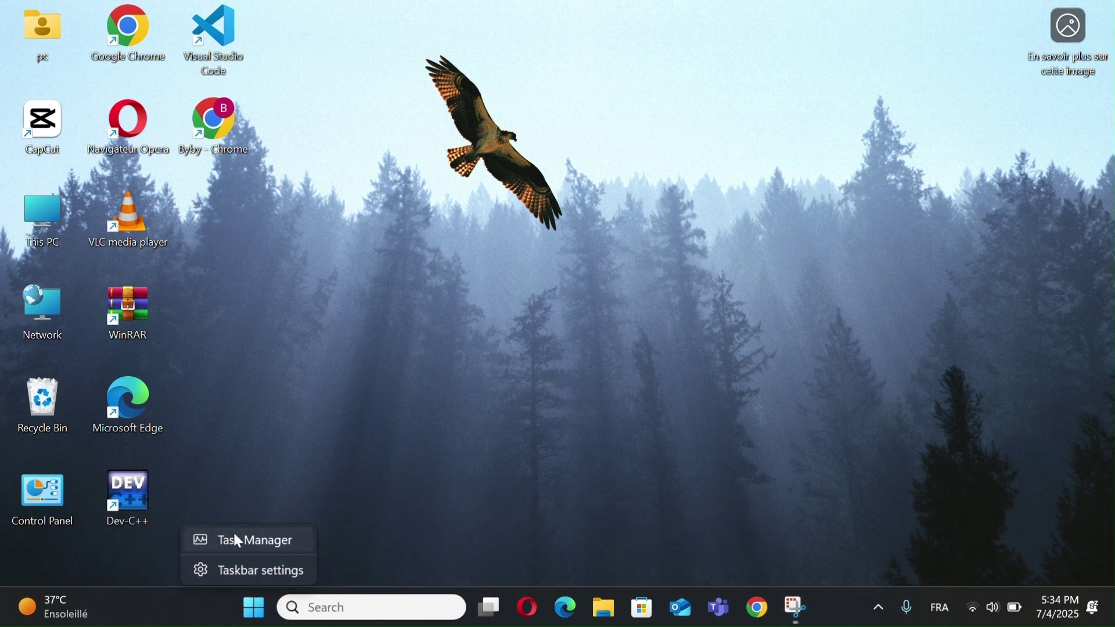
Step: Review Task Manager's Performance graphs for memory, Disk 0 (C:), Wi-Fi, GPU 0 and CPU, then close
click(232, 538)
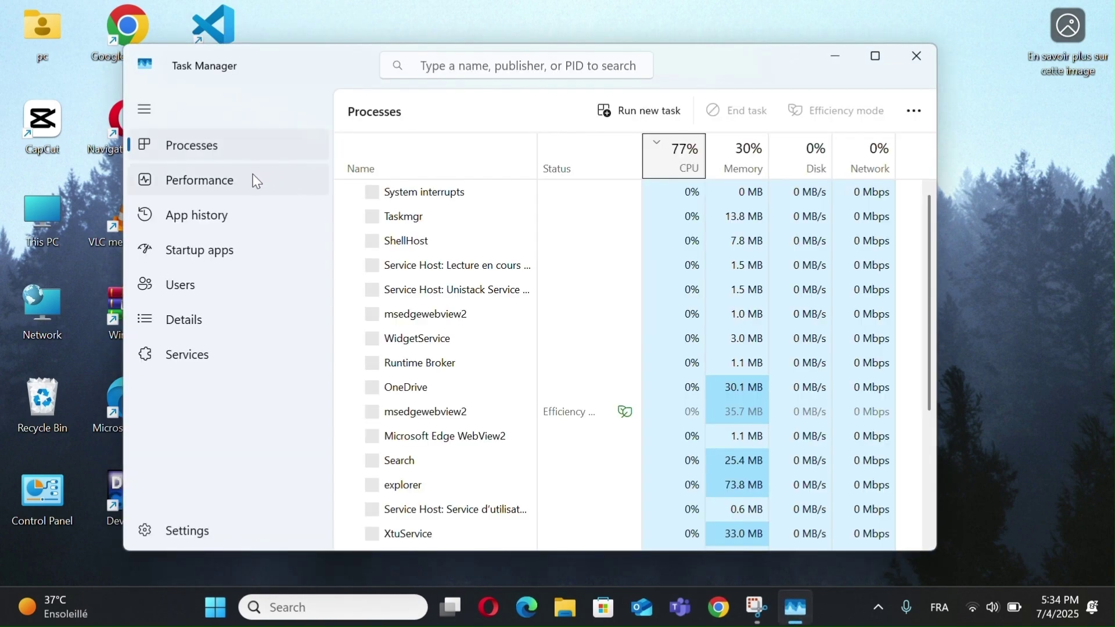
click(256, 182)
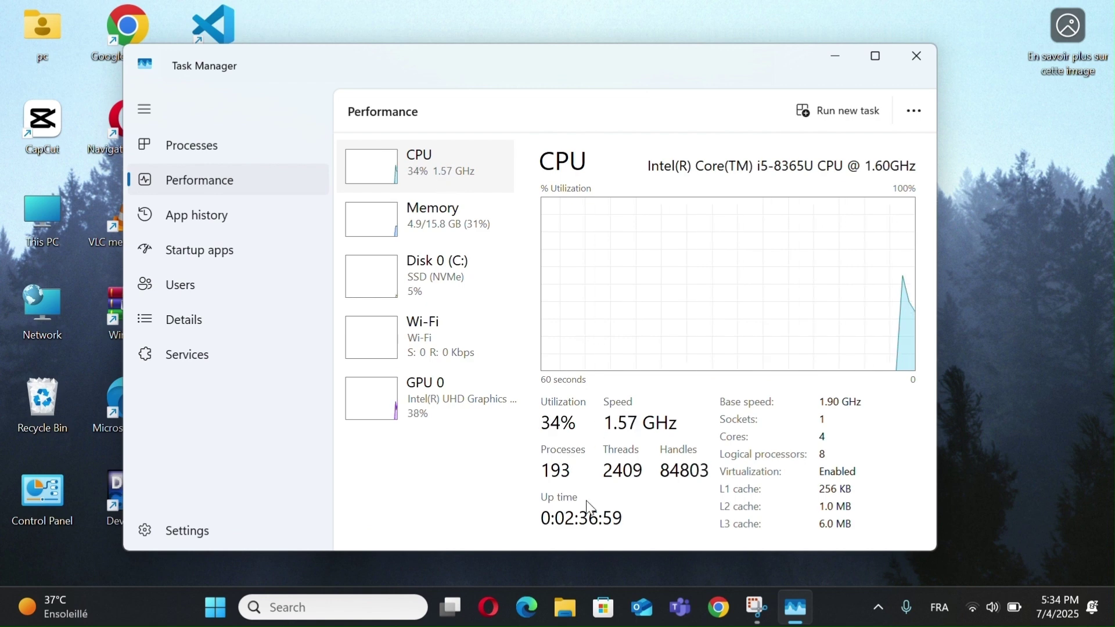
click(412, 228)
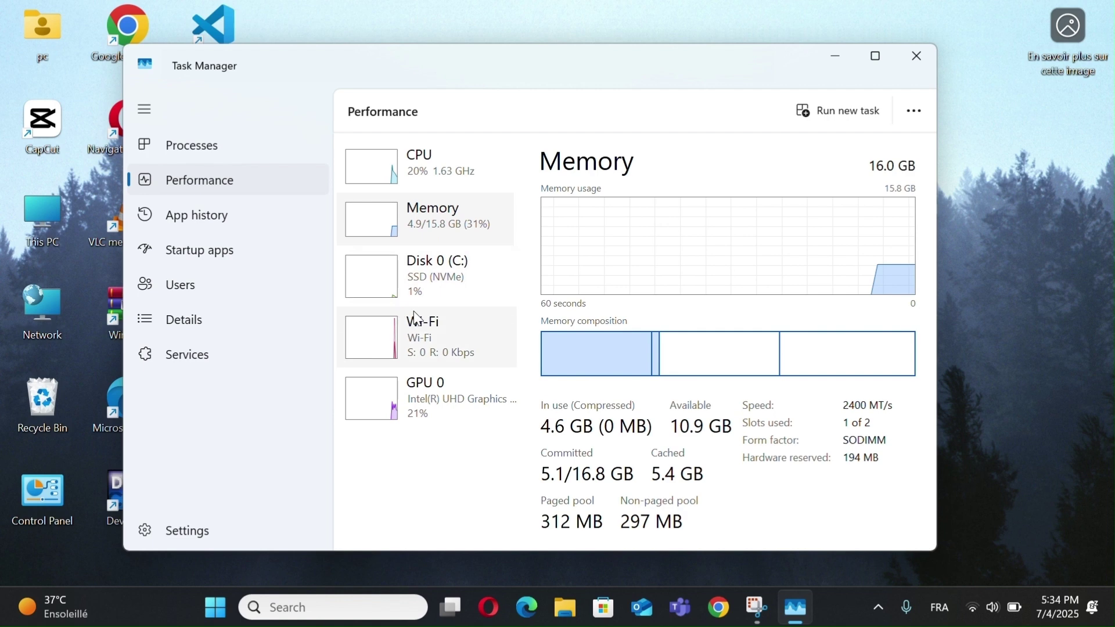
click(415, 284)
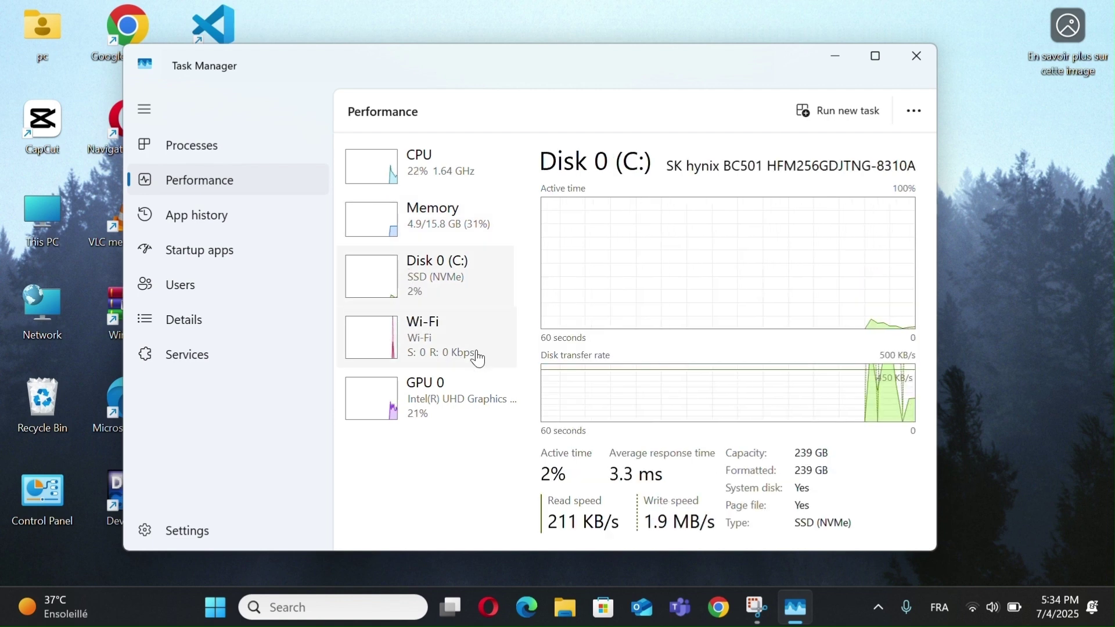
click(457, 342)
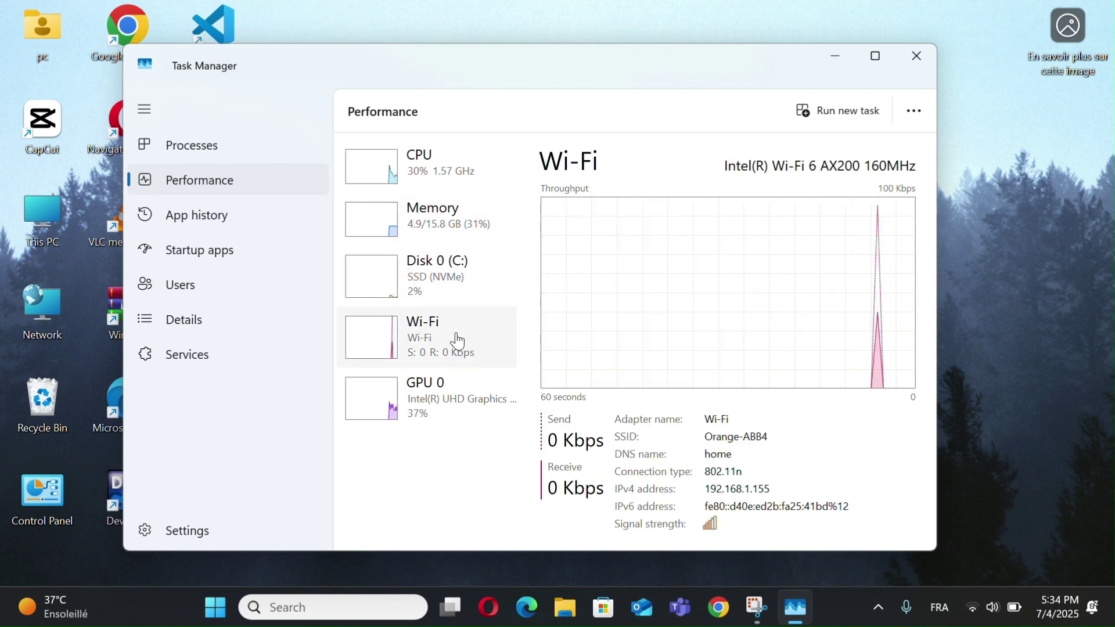
click(459, 392)
click(436, 229)
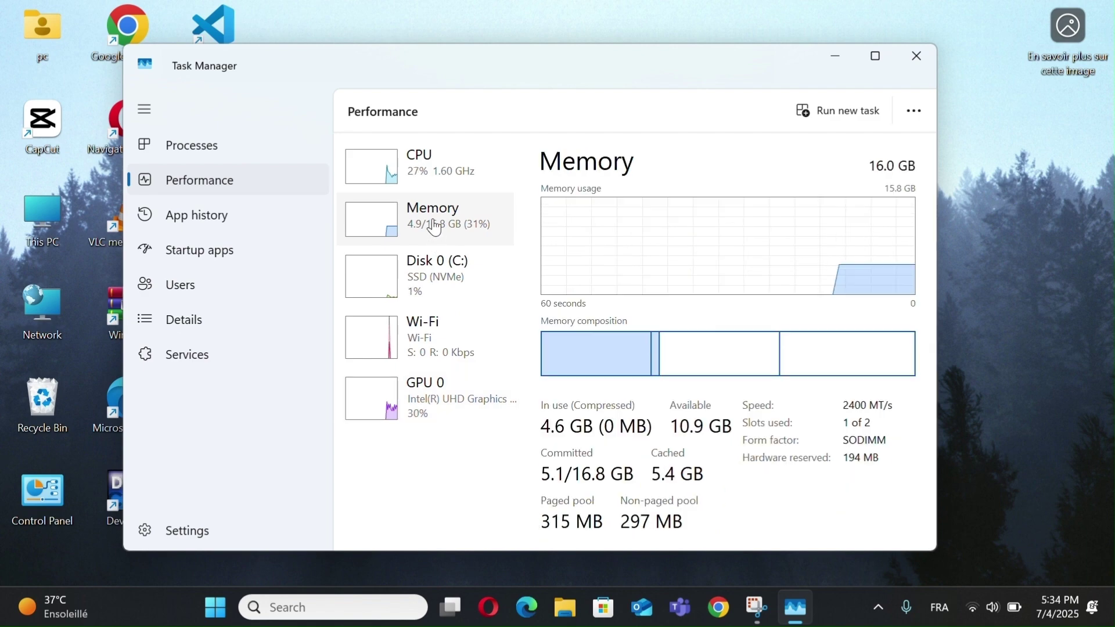
click(425, 177)
click(915, 58)
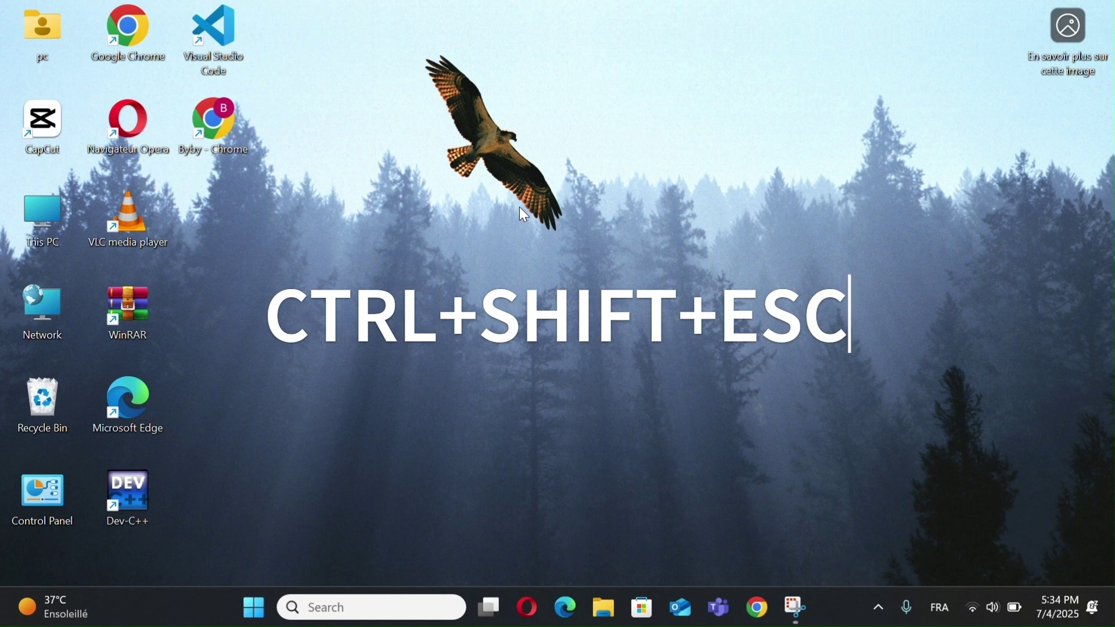
Step: Reopen Task Manager with Ctrl+Shift+Esc on the Performance page, then close it
key(ctrl+shift+Escape)
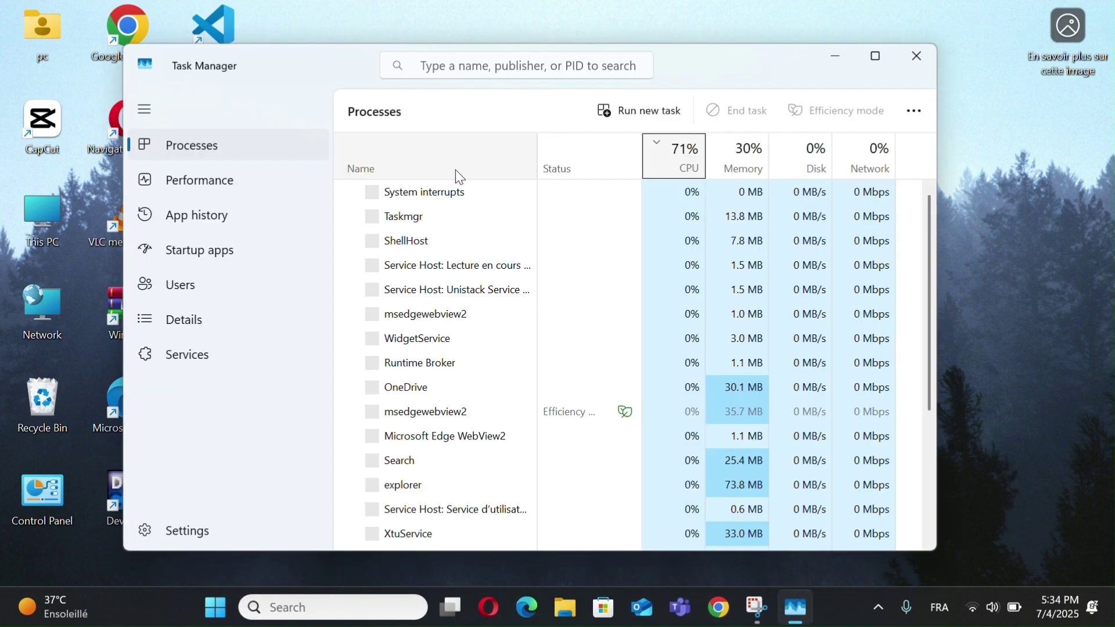
click(256, 180)
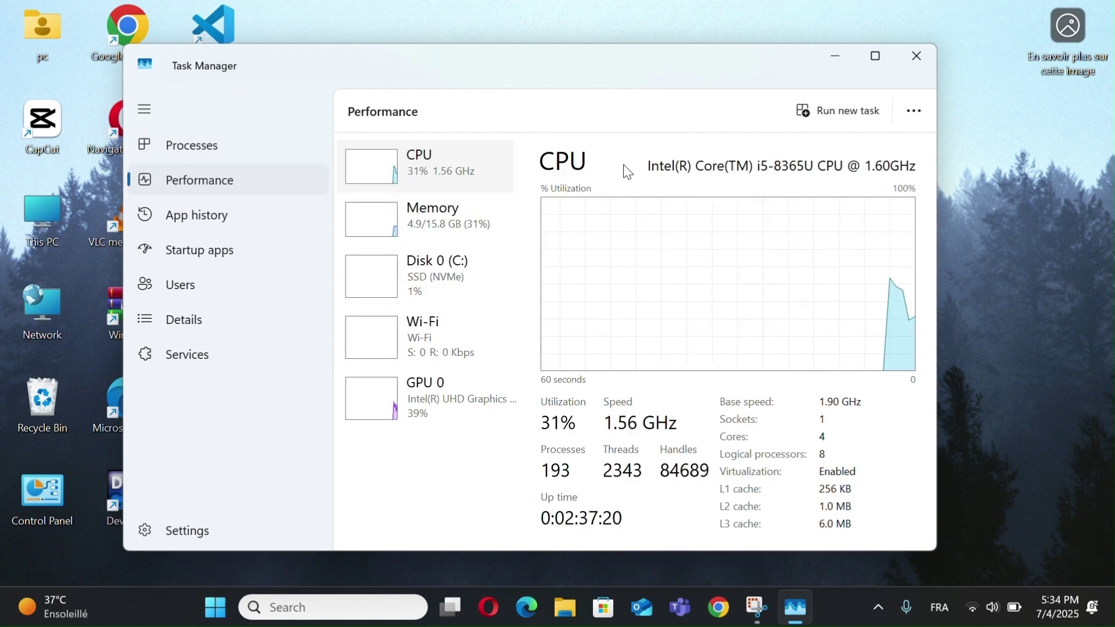
click(919, 53)
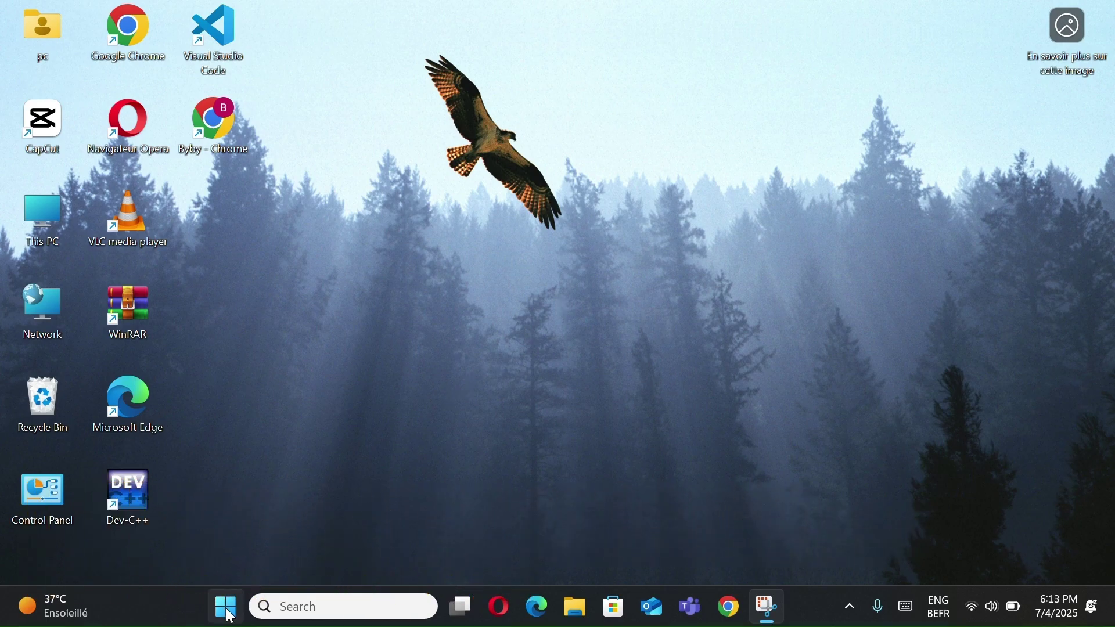
Step: Open Settings > System > Notifications and toggle all notifications off and back on
click(233, 607)
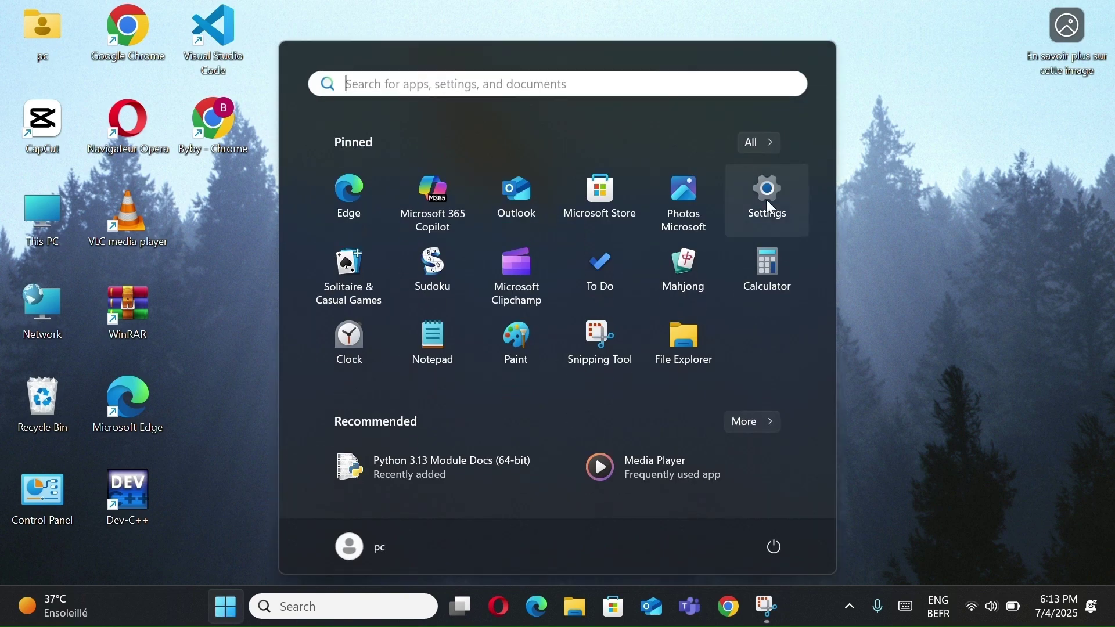
click(766, 200)
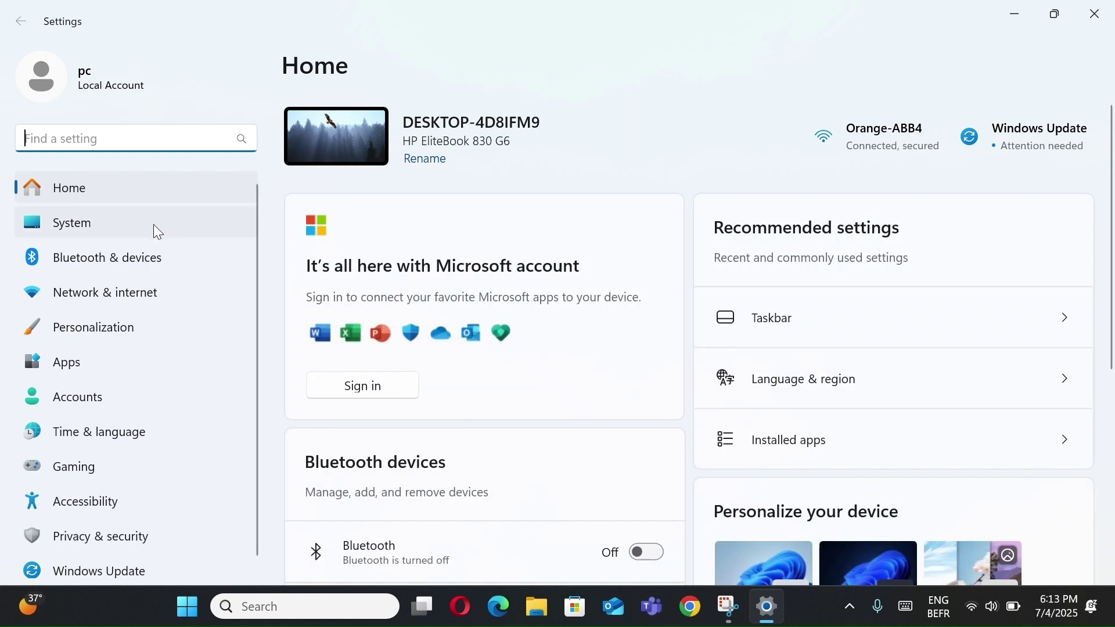
click(153, 224)
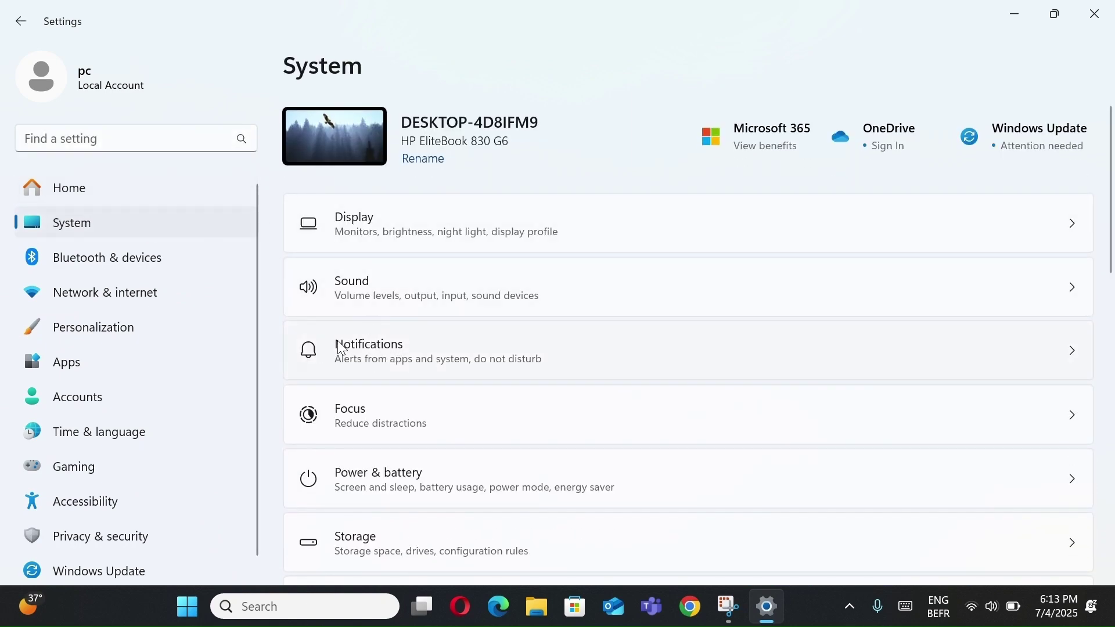
click(447, 353)
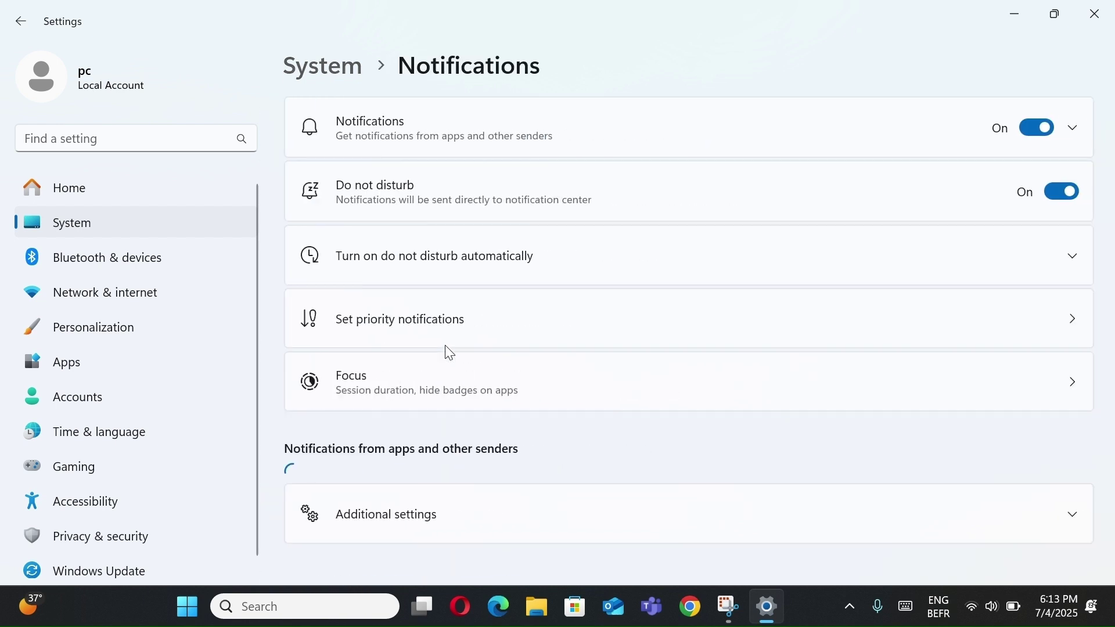
click(1073, 127)
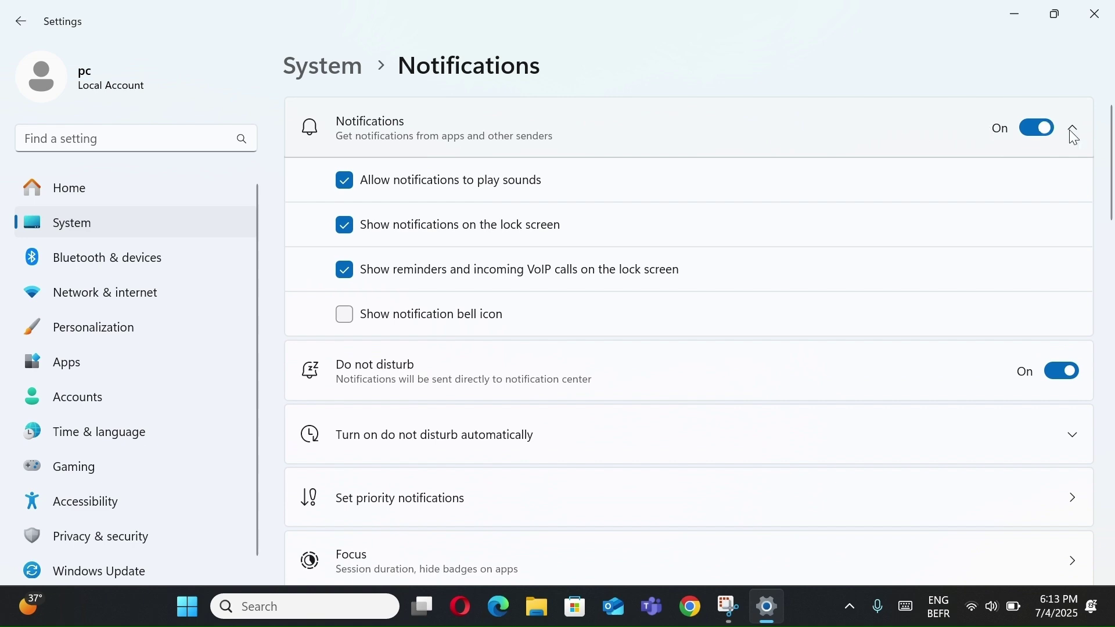
click(1042, 128)
click(1040, 129)
Step: Turn off Settings and Power & Battery notifications, keep LinkedIn on, then close Settings
scroll(1016, 168, down, 10)
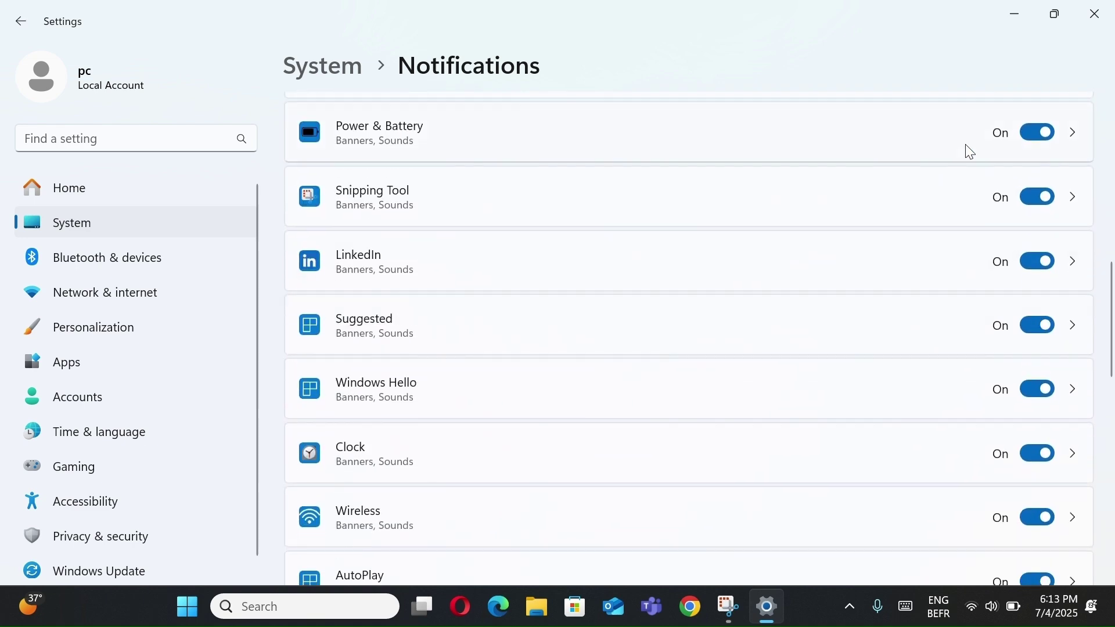
scroll(960, 137, up, 3)
click(1038, 270)
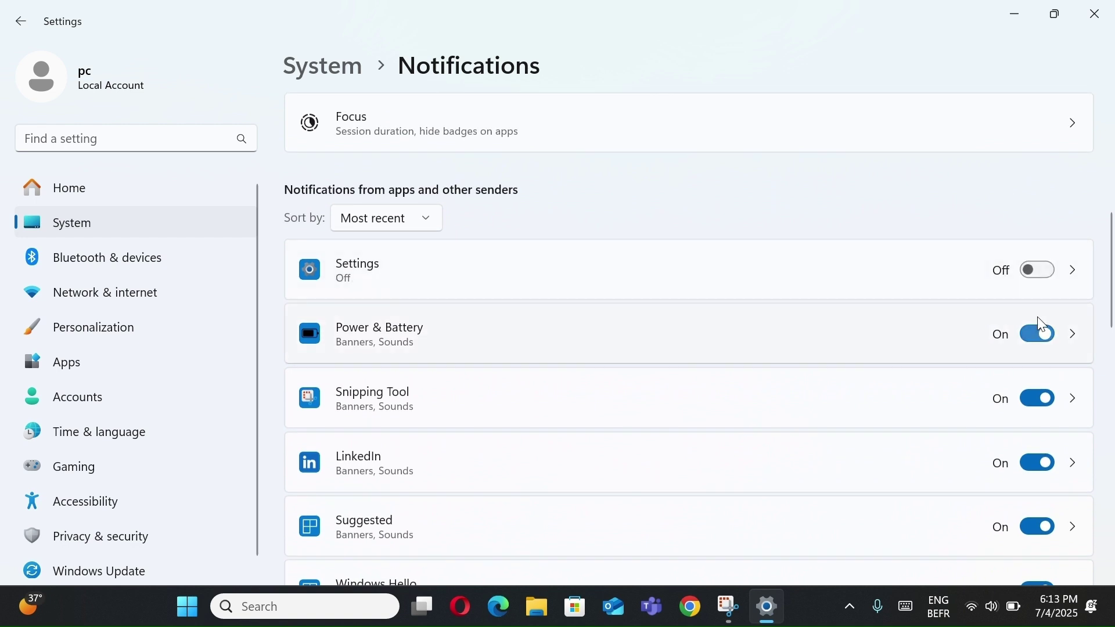
click(1039, 334)
click(1044, 468)
click(1042, 465)
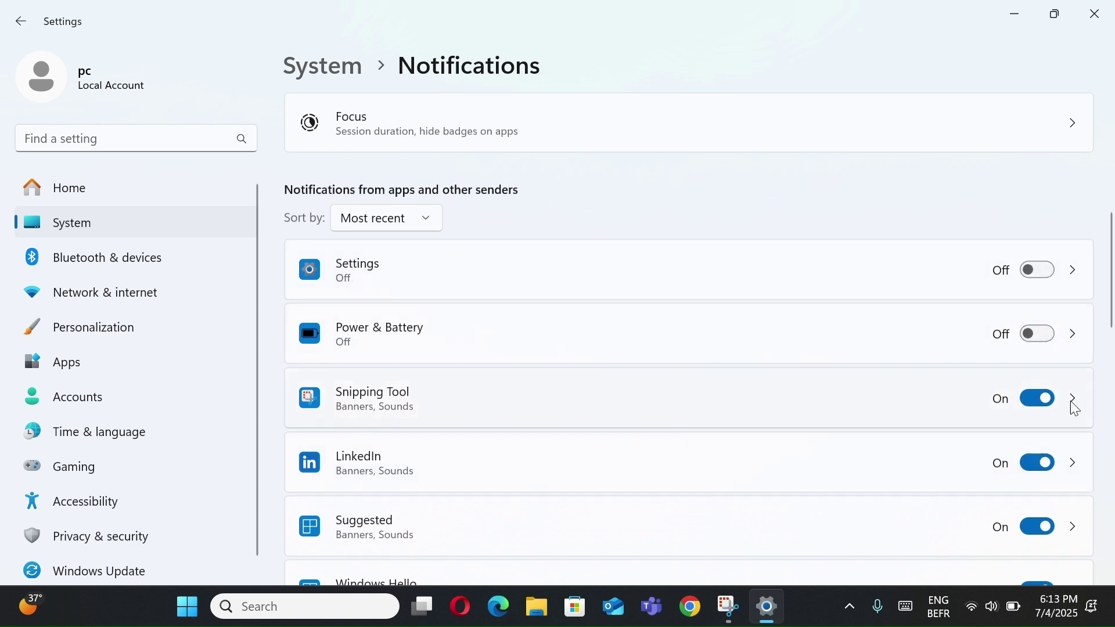
click(1100, 15)
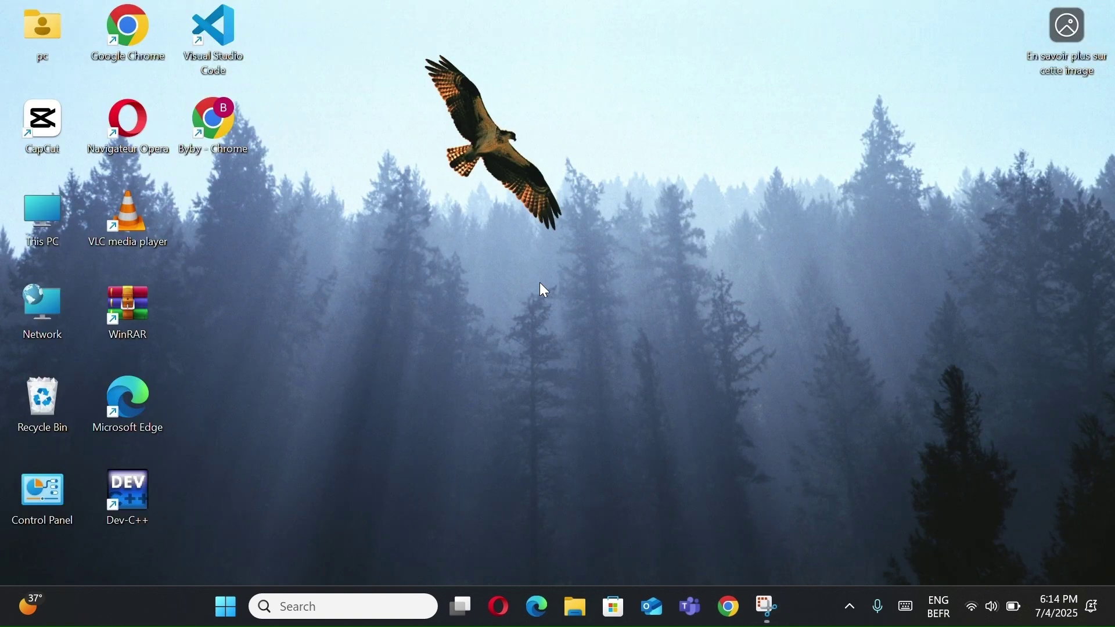
Step: Open Folder Options from This PC's extra options menu in File Explorer
double_click(50, 203)
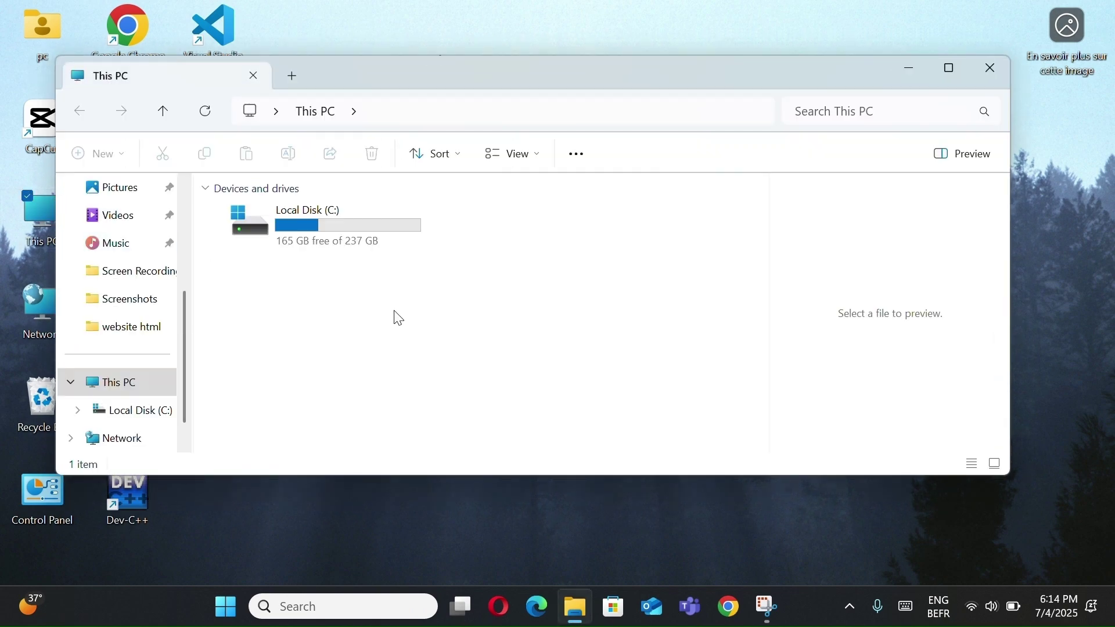
right_click(398, 318)
drag(735, 288, 578, 161)
click(579, 156)
scroll(495, 428, down, 1)
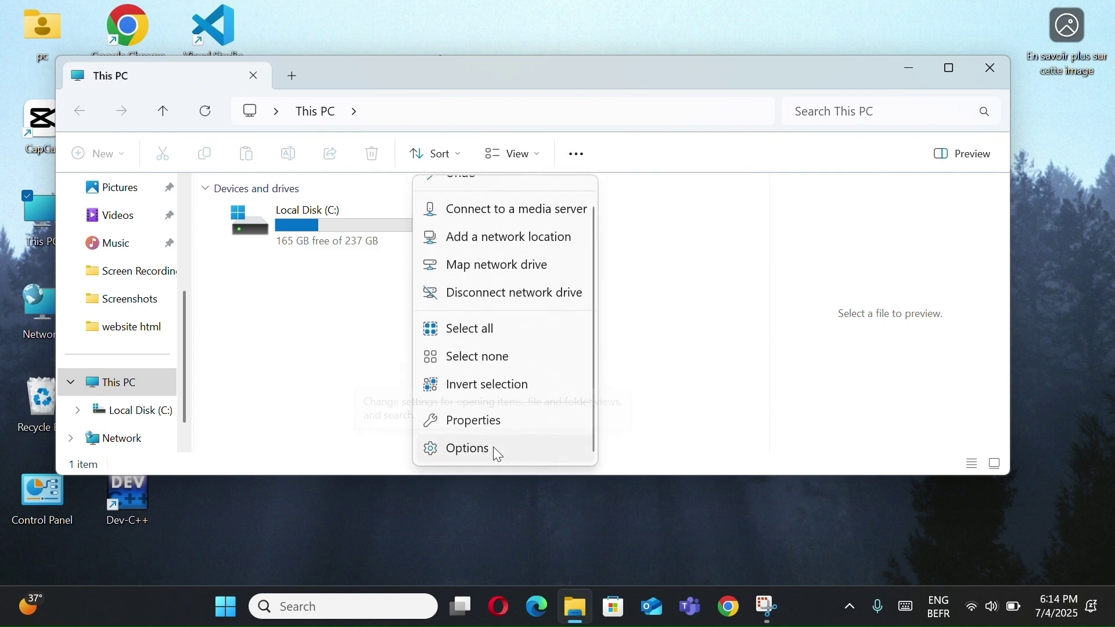
click(492, 452)
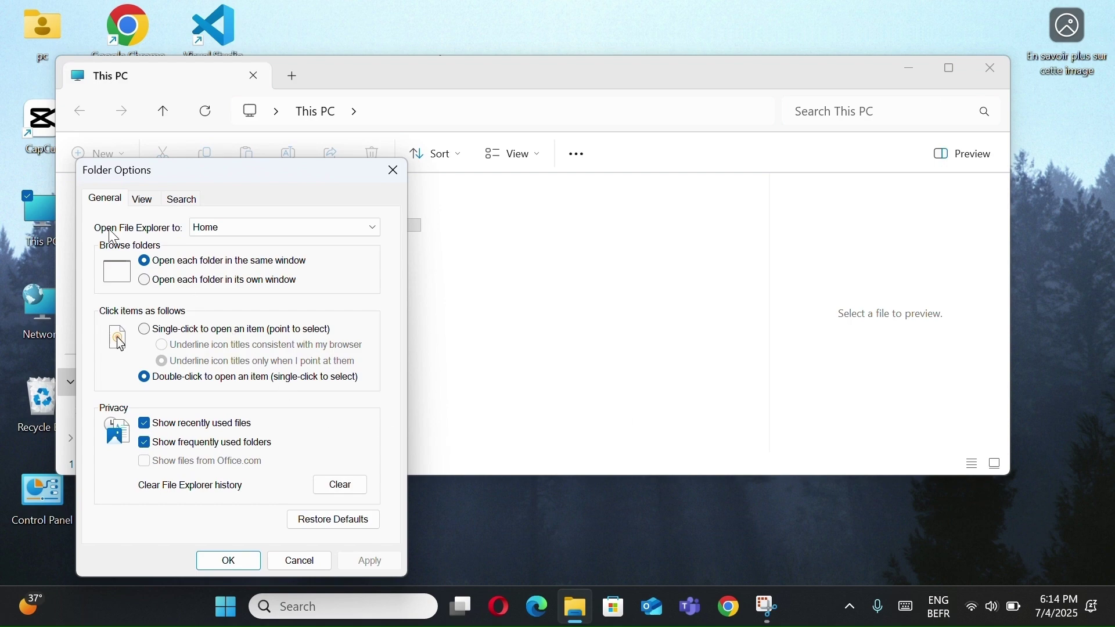
Step: On the View tab, uncheck Show sync provider notifications, apply and confirm
click(145, 200)
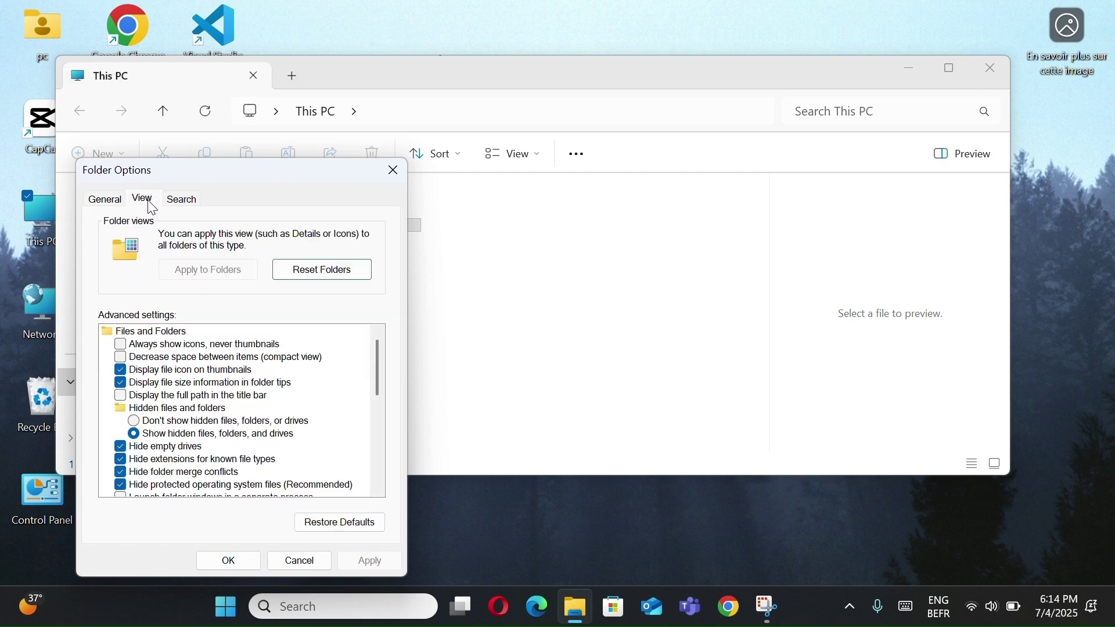
scroll(224, 388, down, 7)
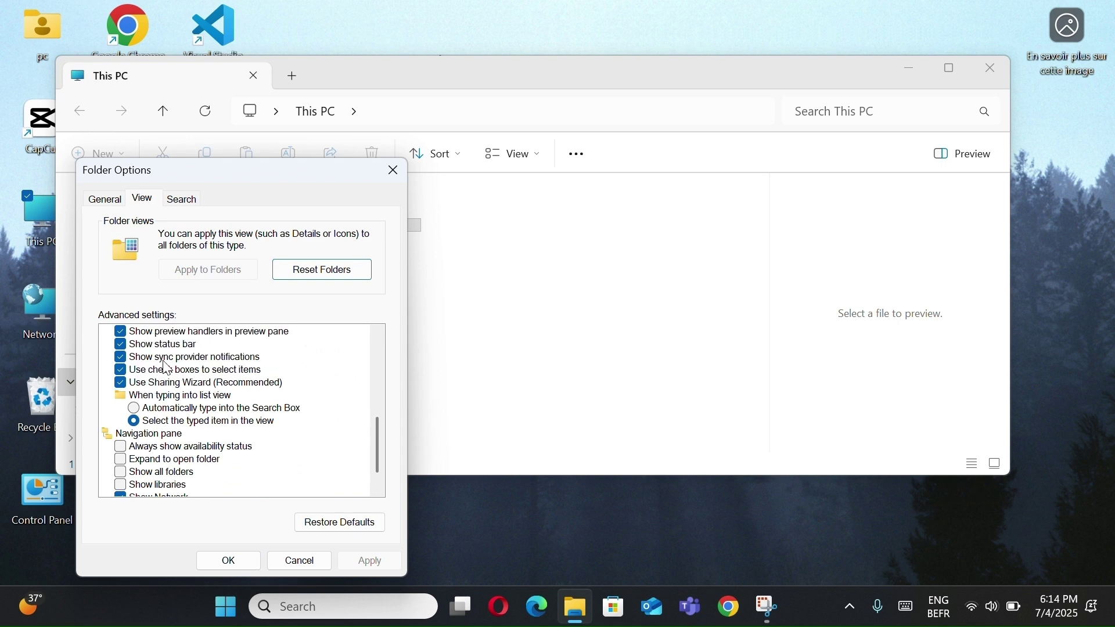
click(121, 358)
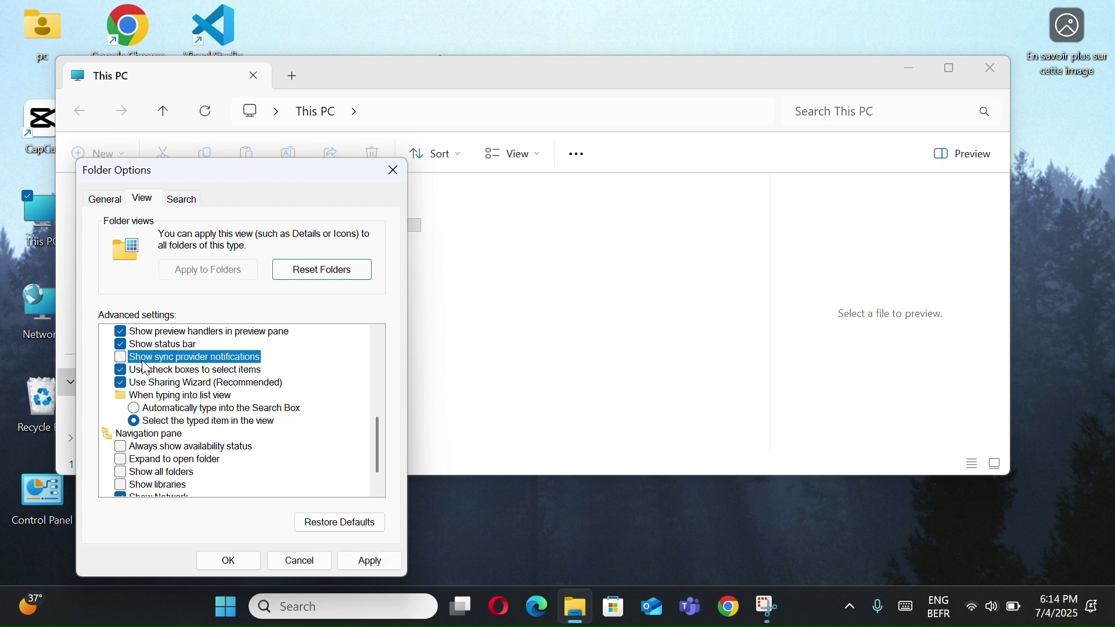
click(374, 564)
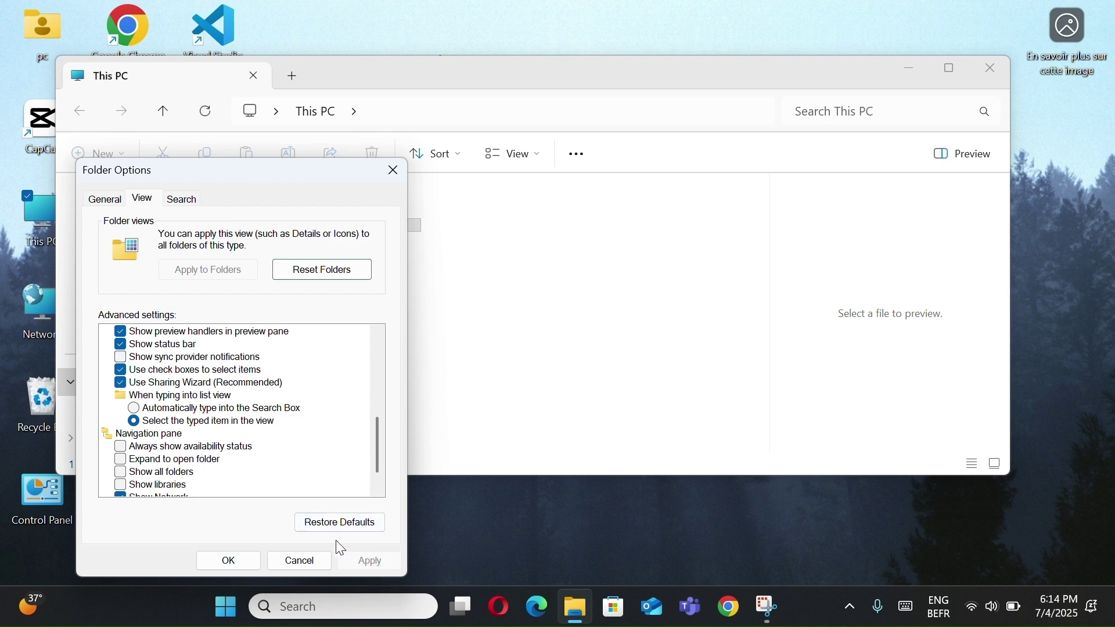
click(230, 562)
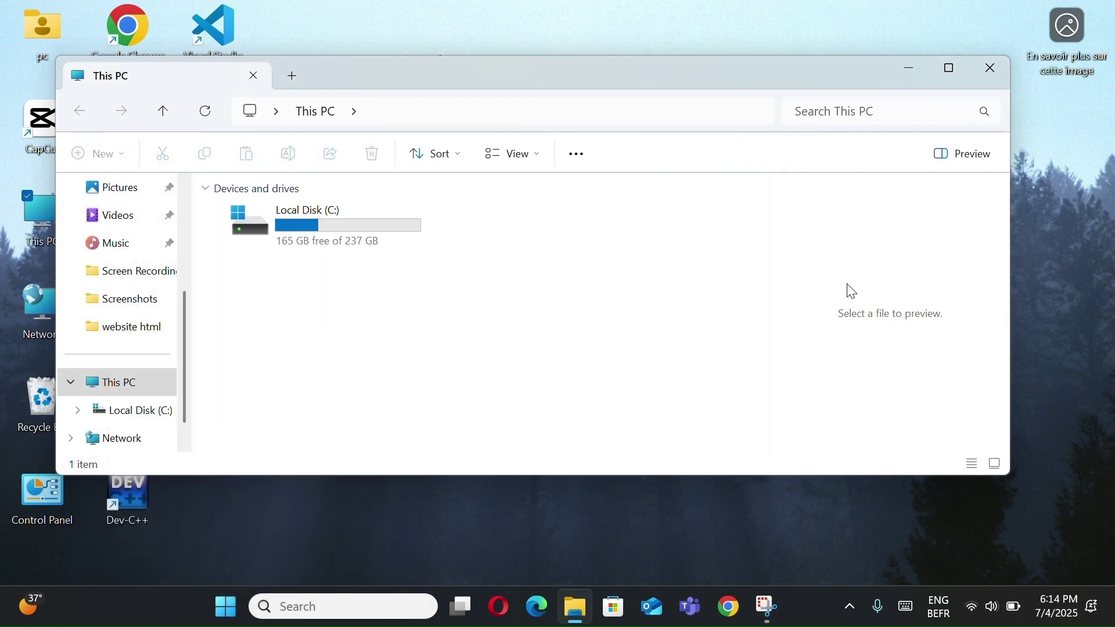
Step: Close This PC and open Task Manager's Startup apps list from the taskbar
click(1000, 71)
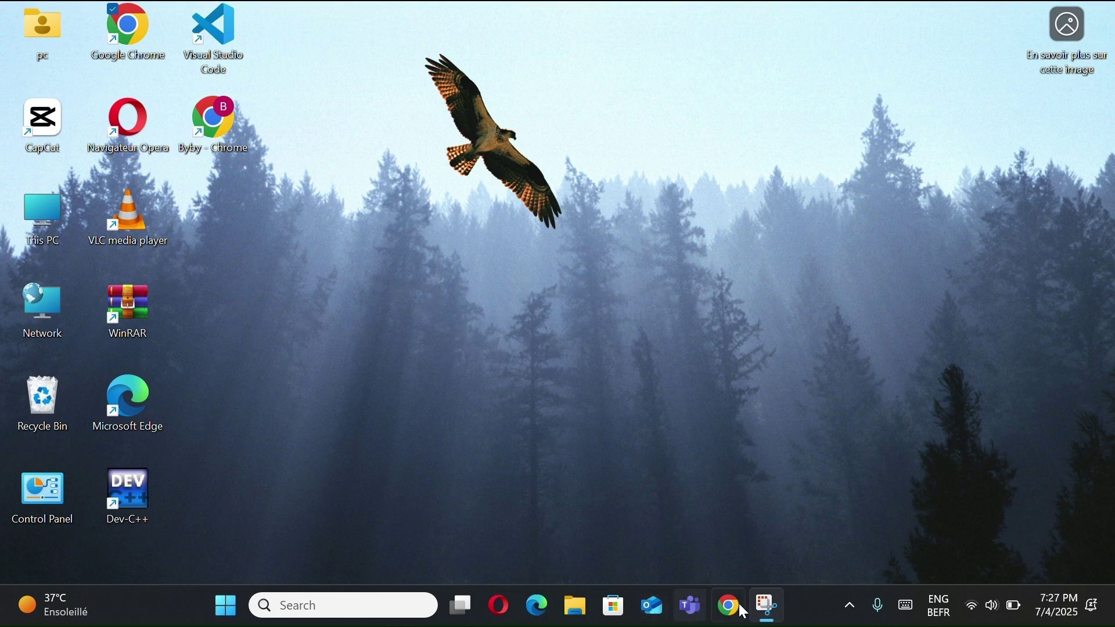
right_click(812, 608)
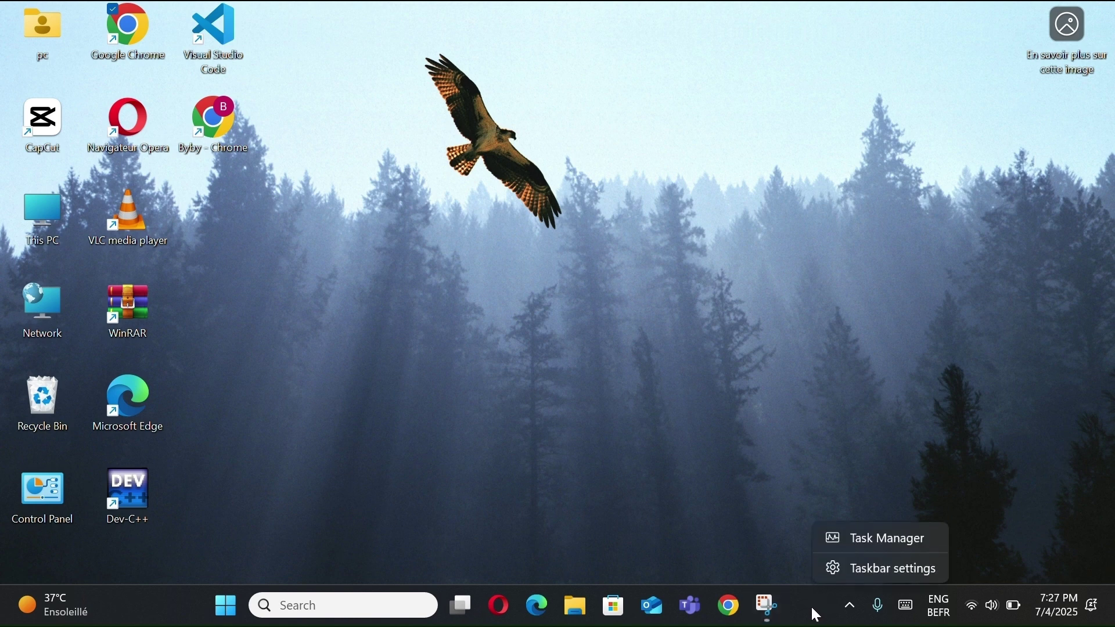
click(870, 546)
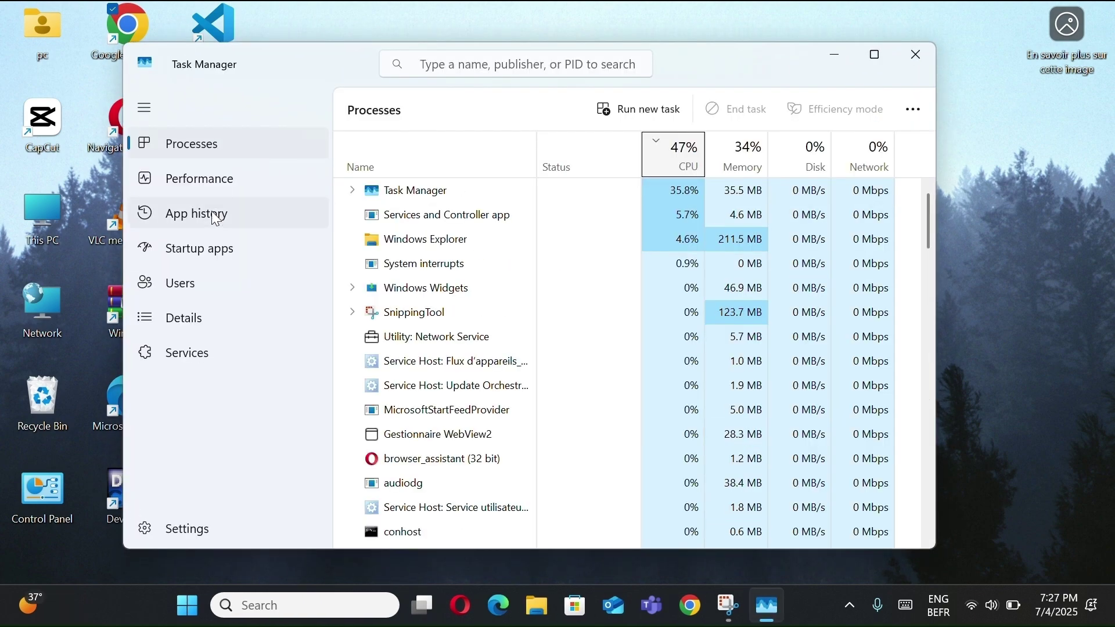
click(232, 250)
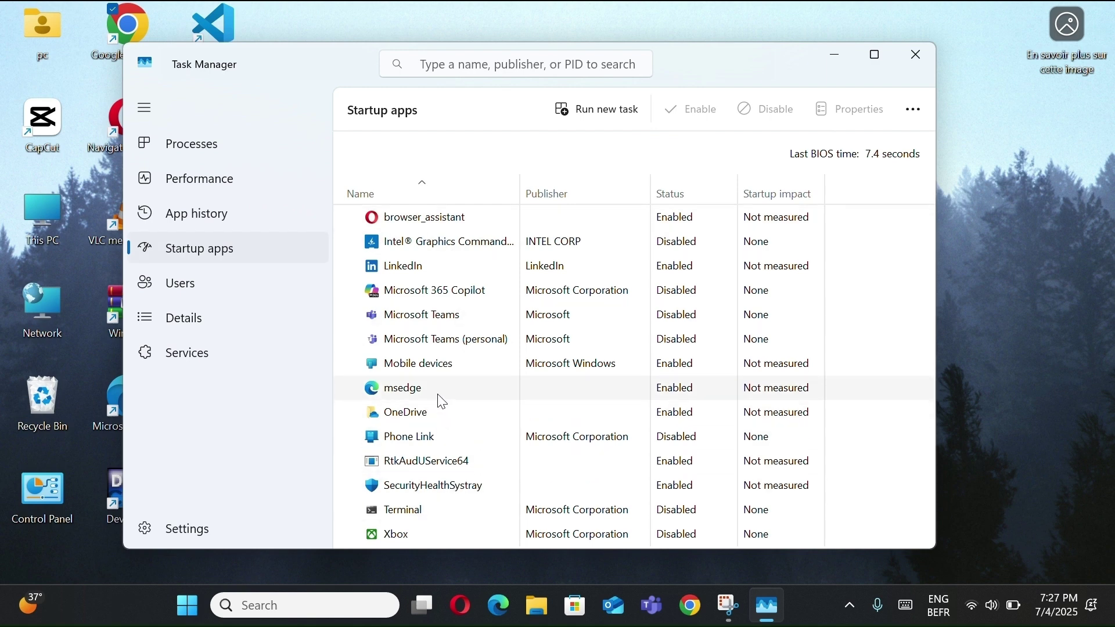
Step: Toggle Microsoft Teams (personal) and Microsoft 365 Copilot, leaving both Disabled, then close Task Manager
click(447, 350)
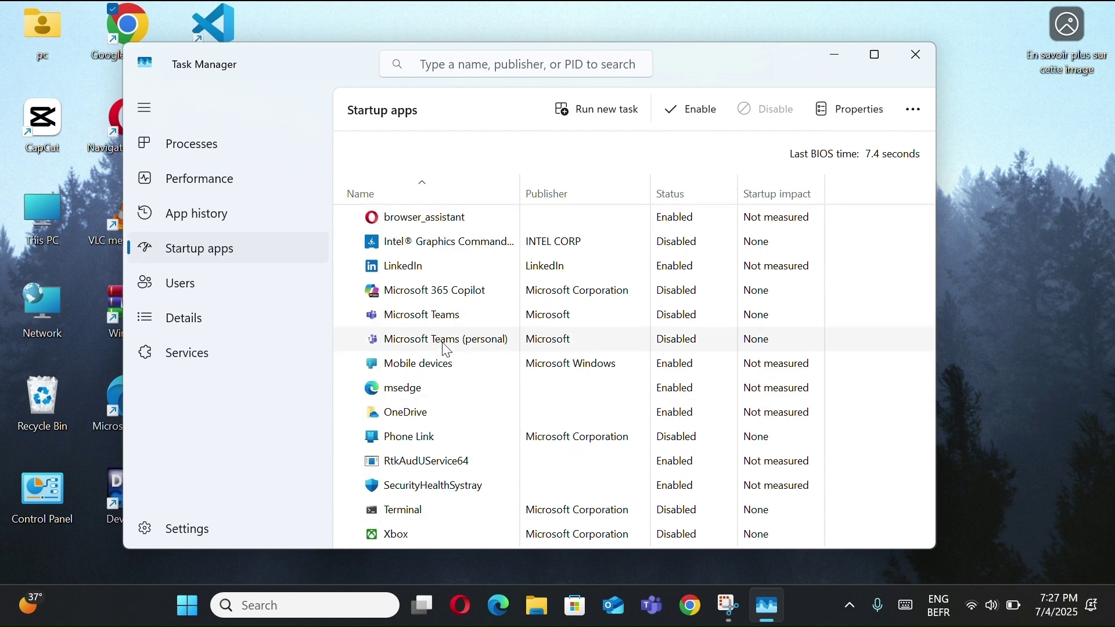
click(697, 110)
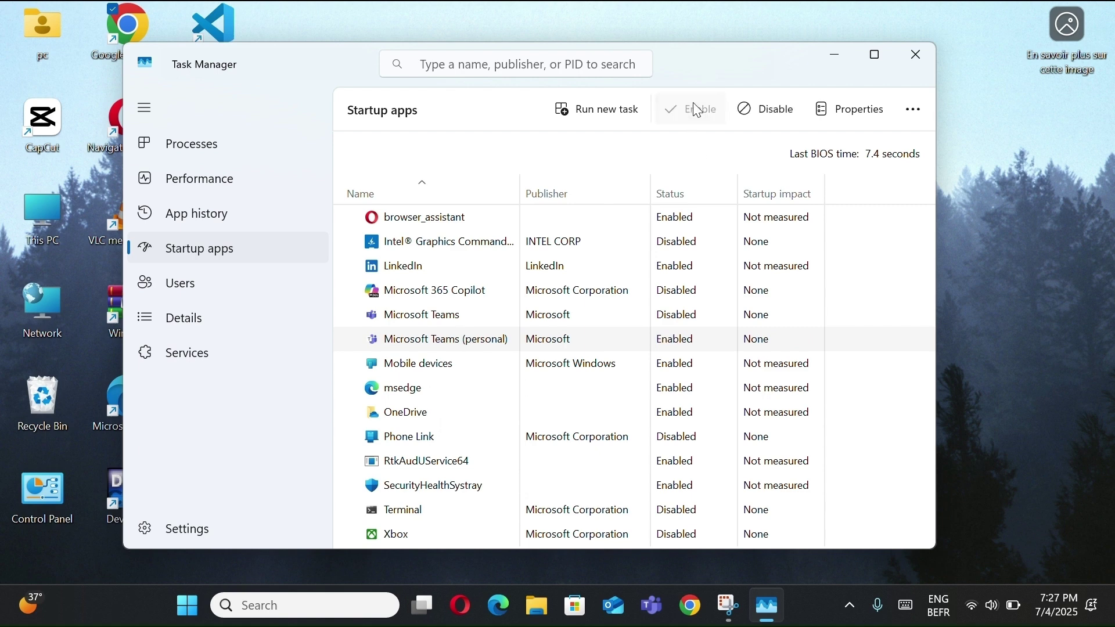
click(758, 112)
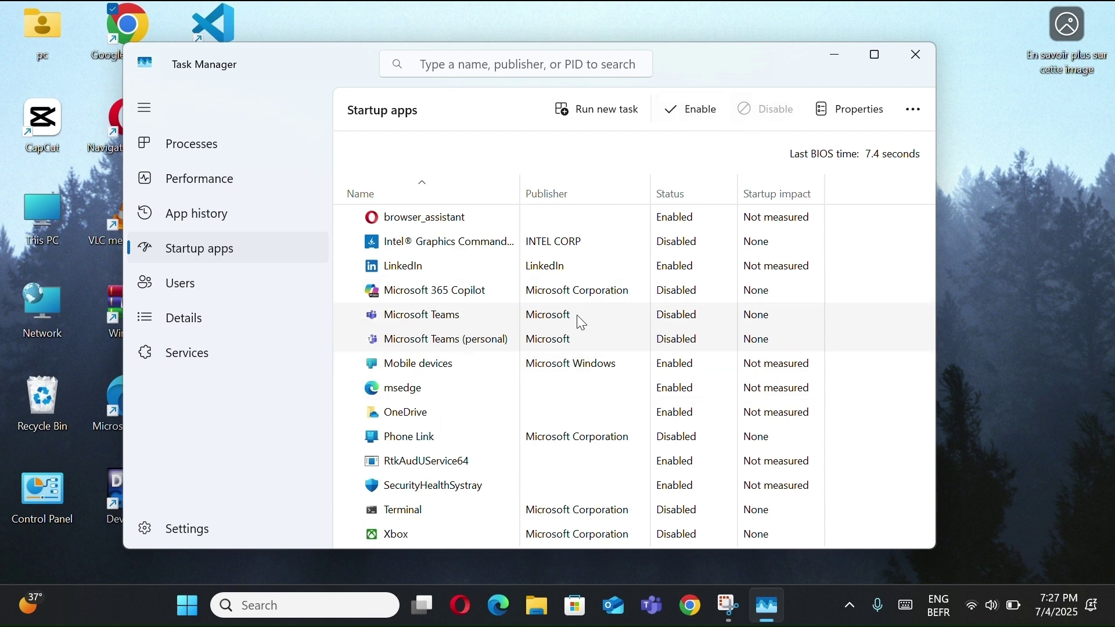
click(572, 301)
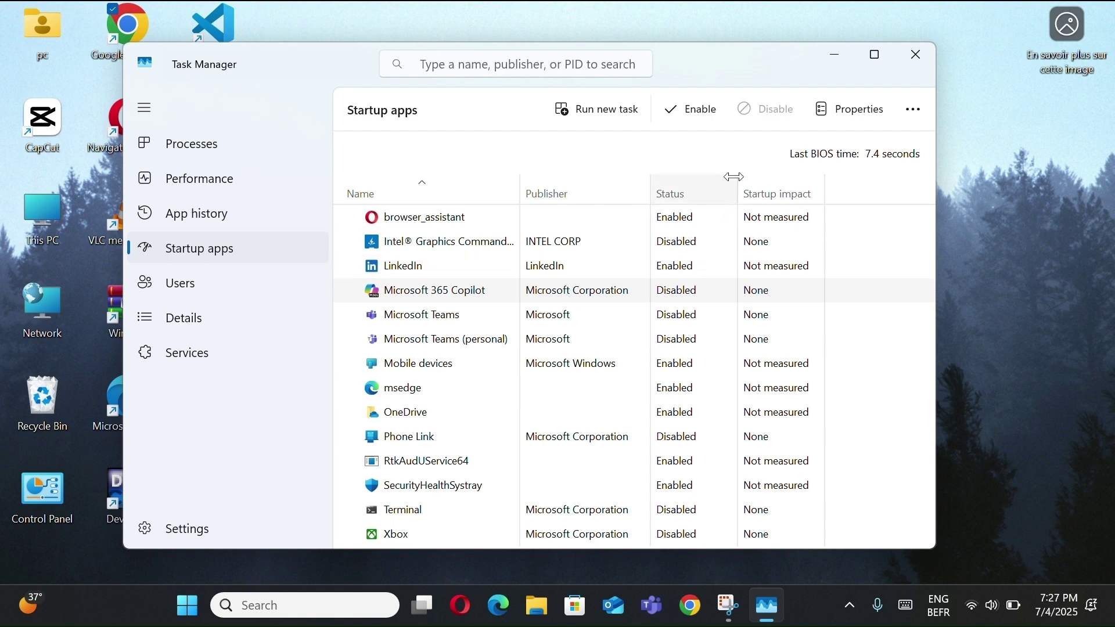
click(700, 115)
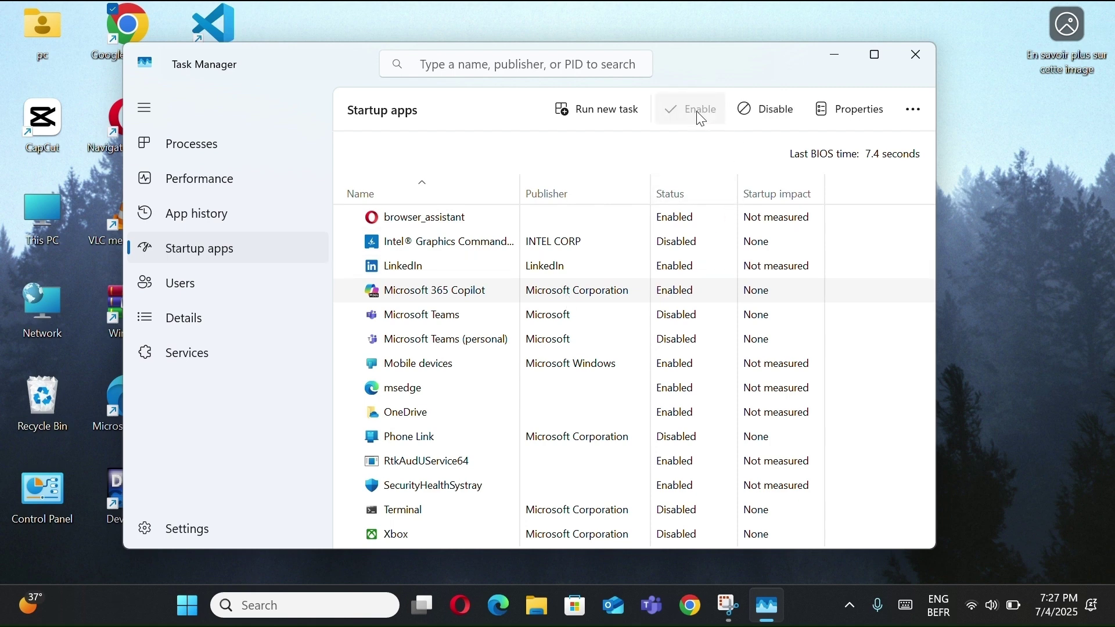
click(766, 108)
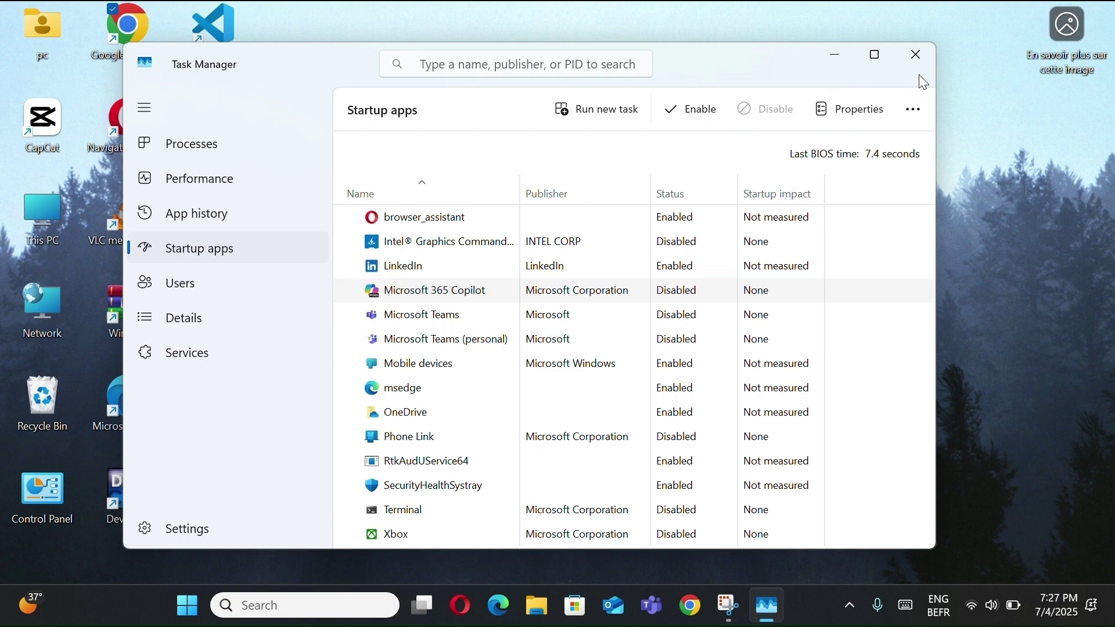
click(914, 54)
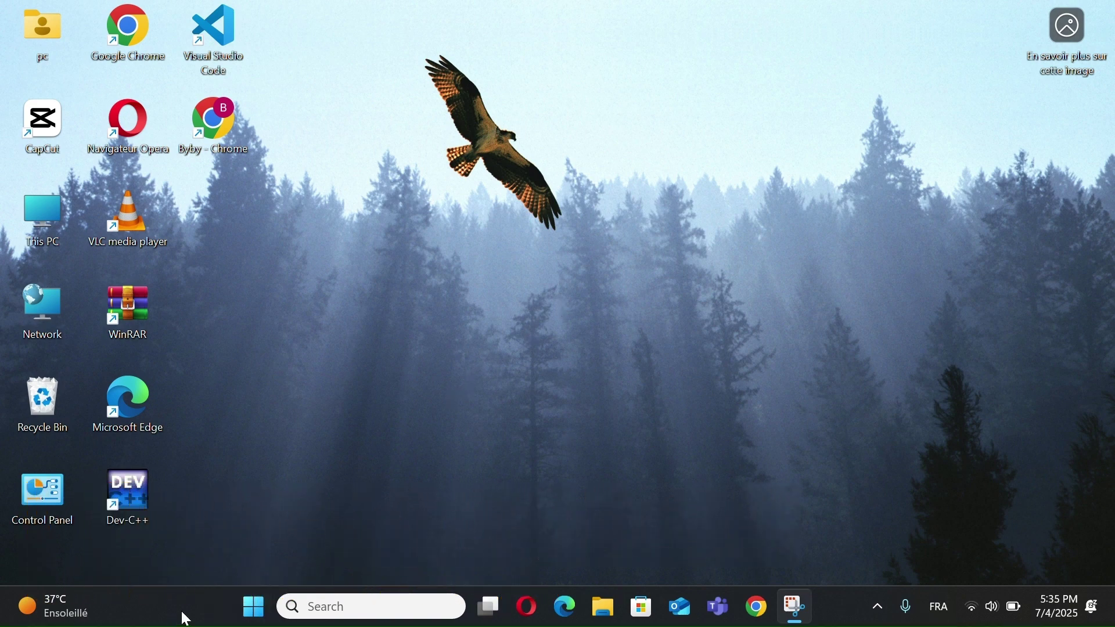
Step: Set the Taskbar's Touch keyboard icon to Always, then bring up the on-screen touch keyboard
right_click(197, 604)
click(249, 571)
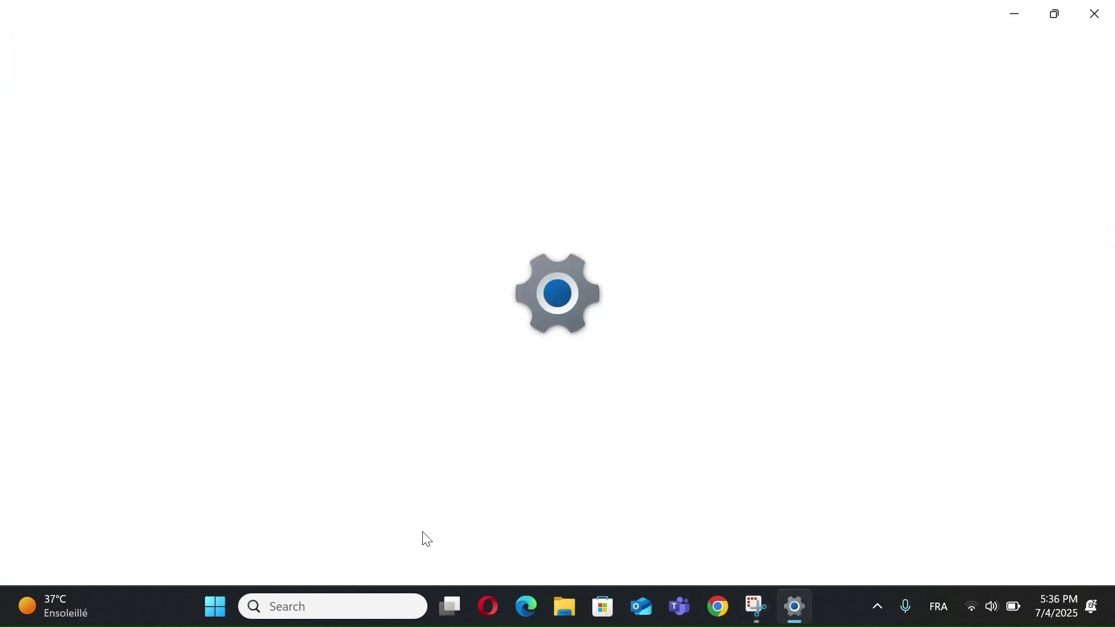
scroll(544, 482, down, 1)
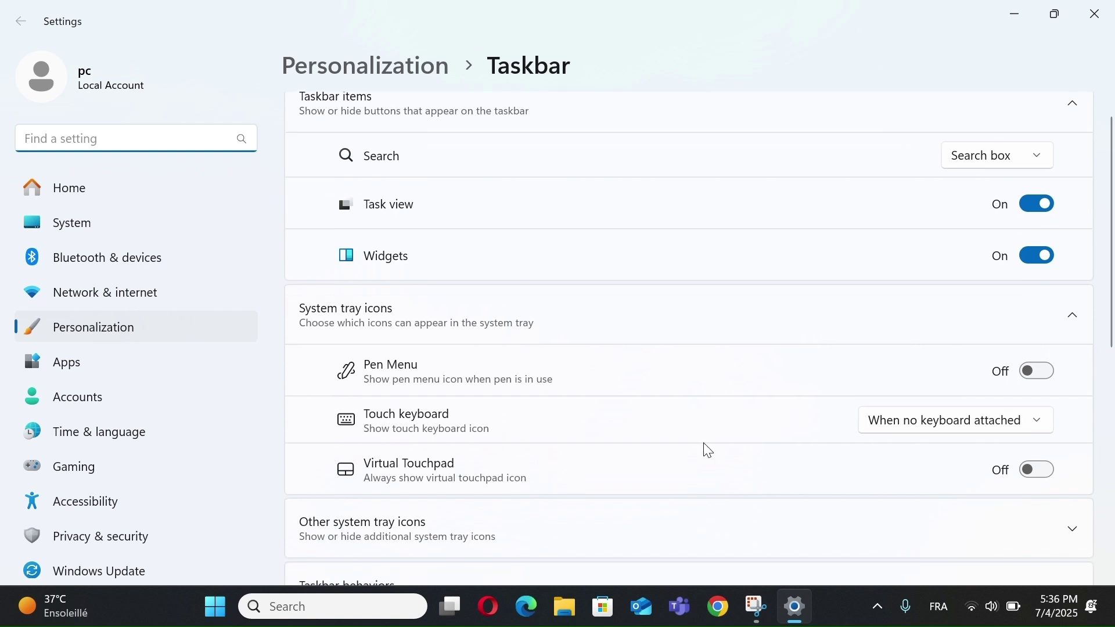
click(947, 424)
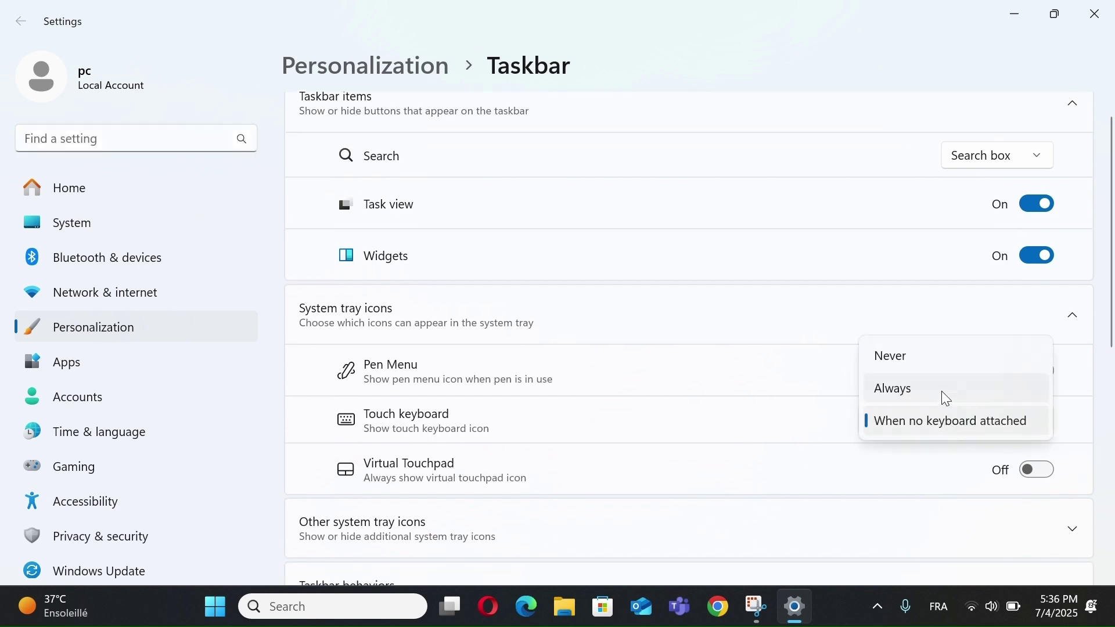
click(912, 395)
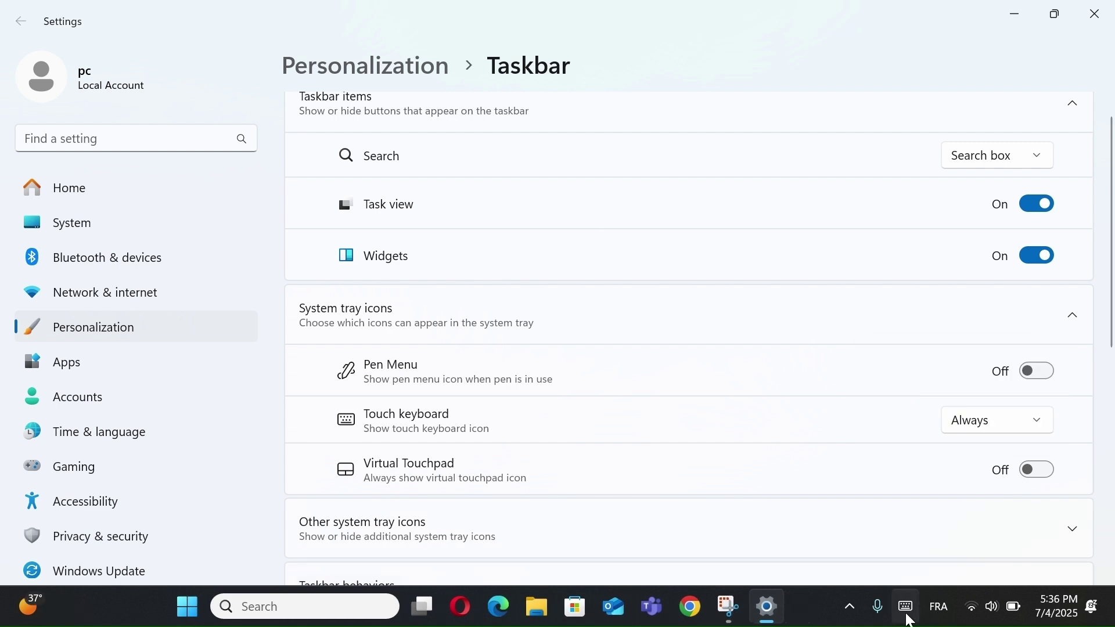
click(908, 610)
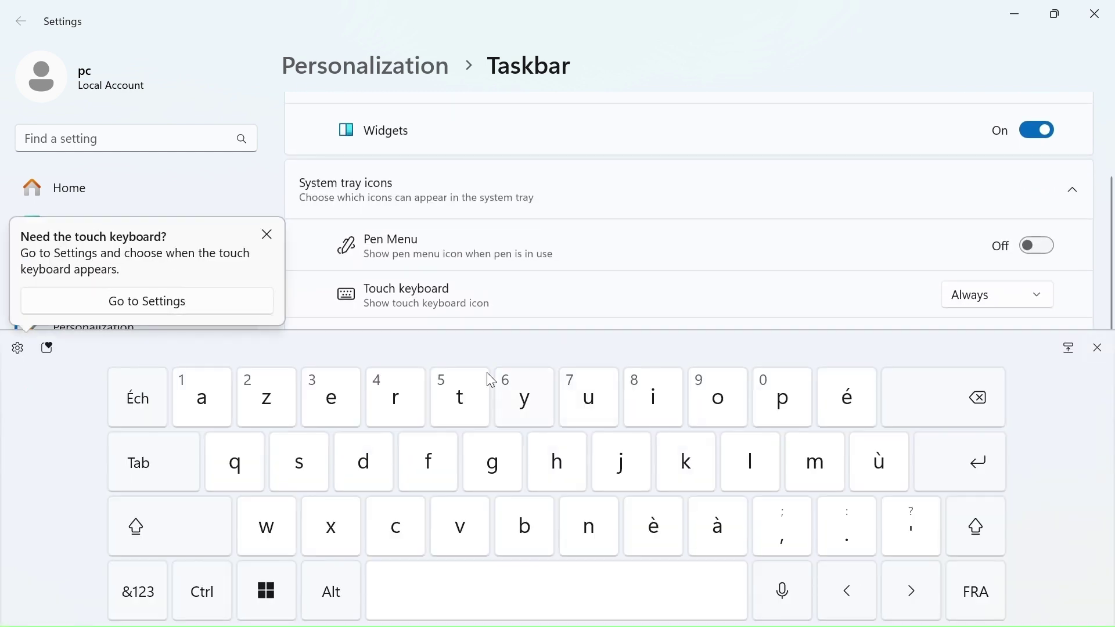
Step: Enter a few letters in the Settings search field with the touch keyboard, then erase them
click(152, 139)
click(366, 465)
click(366, 464)
click(366, 464)
click(366, 464)
click(366, 465)
click(366, 464)
click(950, 390)
click(950, 389)
click(950, 389)
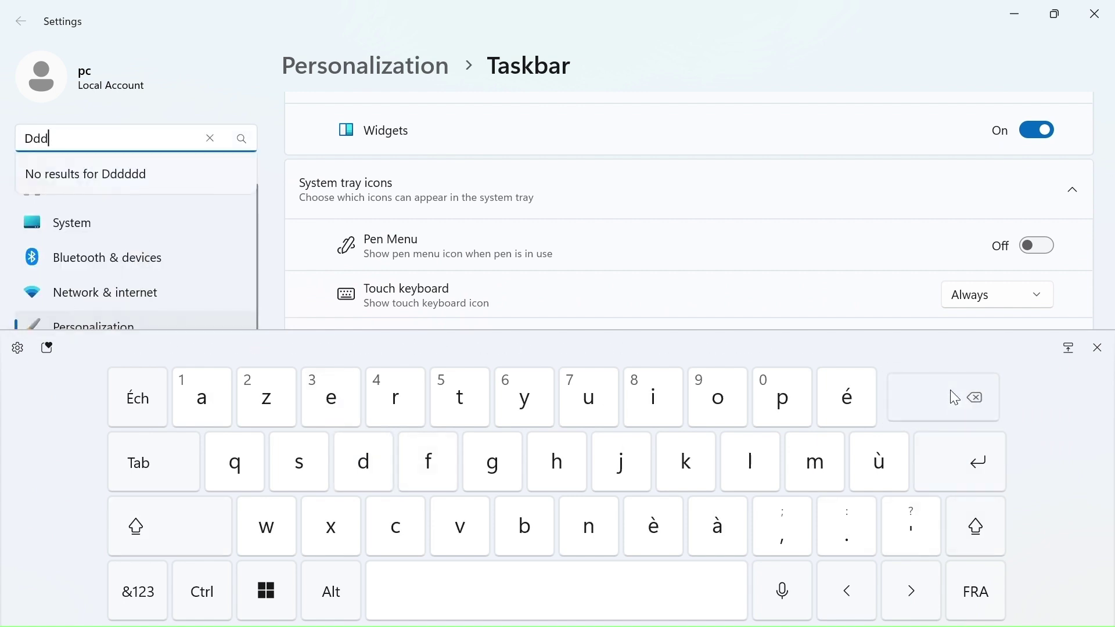
click(950, 390)
click(950, 389)
click(953, 392)
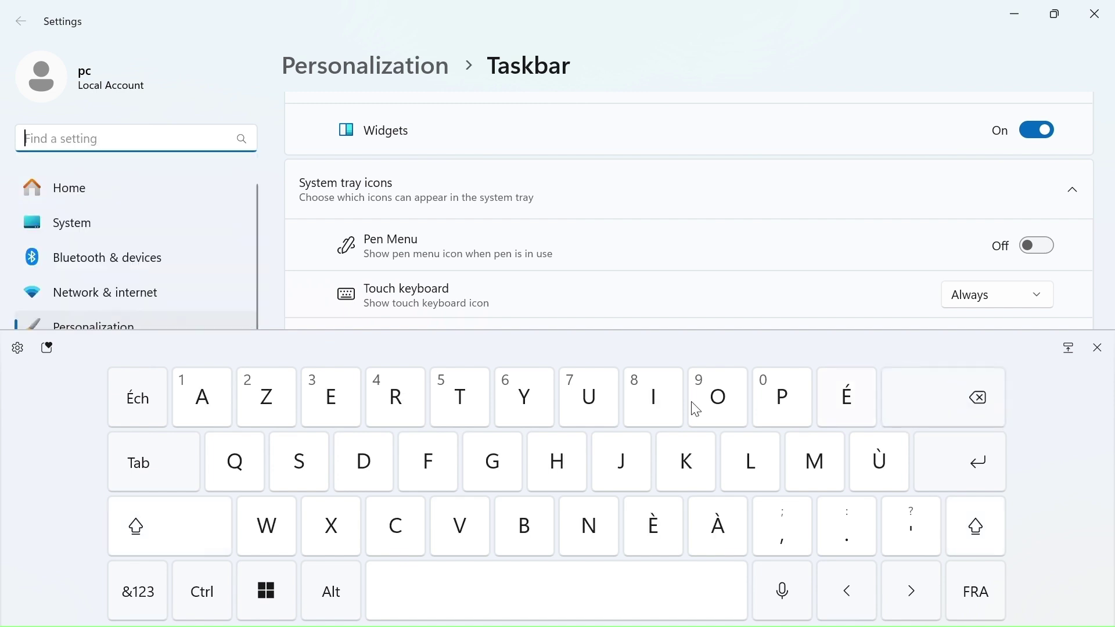
Step: Switch the touch keyboard to Handwriting, write ADNET by hand, then close the panel and Settings
click(18, 349)
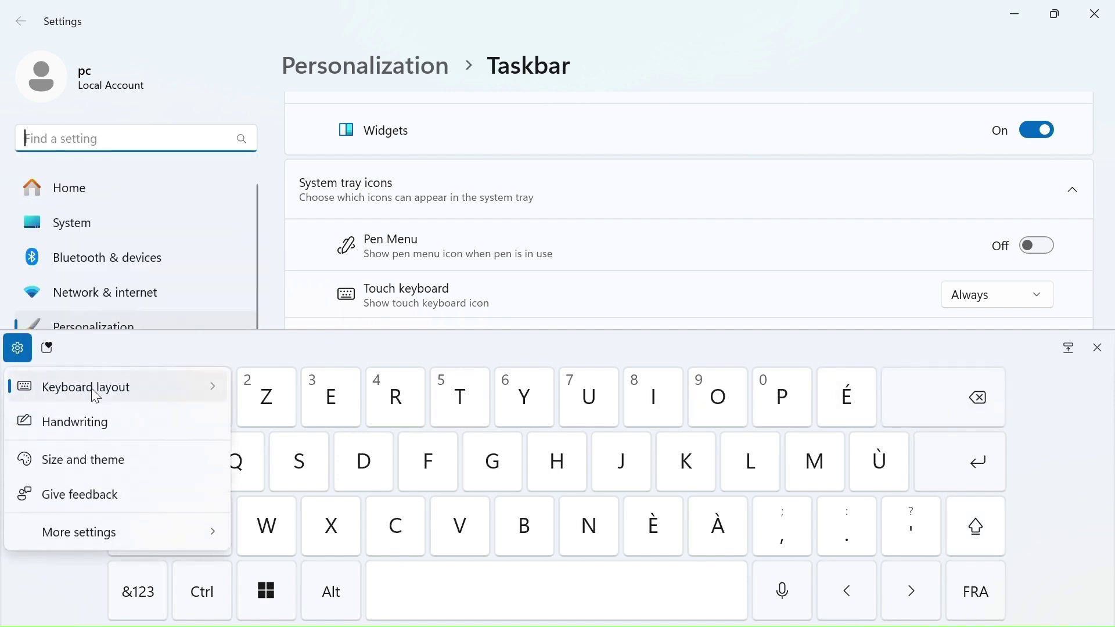
mouse_move(96, 396)
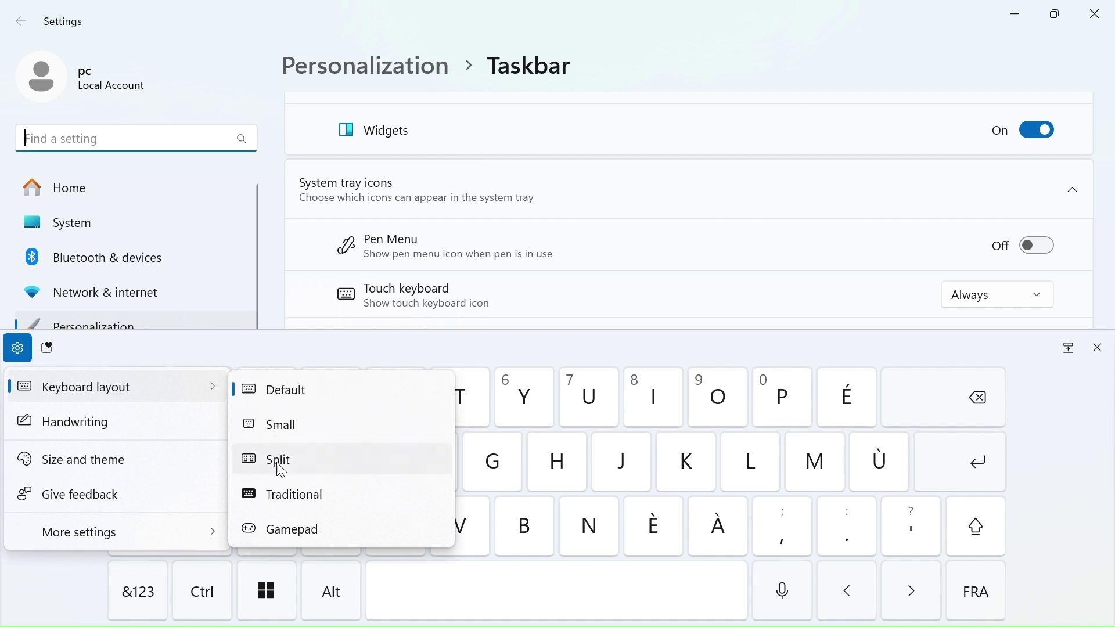
click(135, 414)
mouse_move(184, 359)
mouse_down()
mouse_move(192, 331)
mouse_move(226, 355)
mouse_move(212, 332)
mouse_up()
mouse_move(267, 303)
mouse_down()
mouse_move(264, 364)
mouse_move(252, 363)
mouse_up()
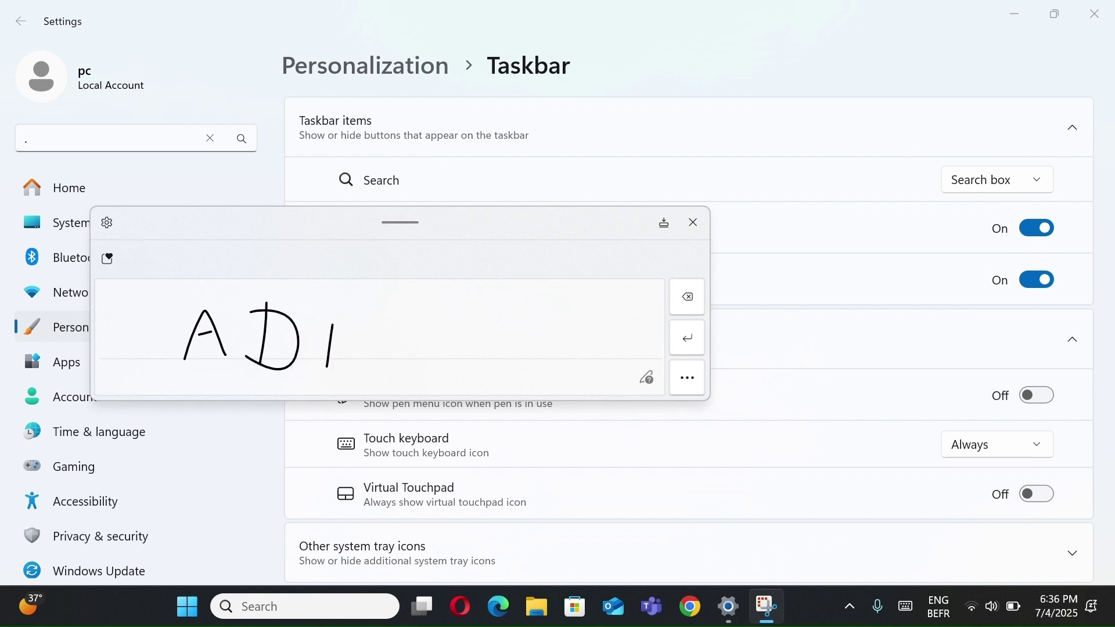
mouse_move(334, 324)
mouse_down()
mouse_move(383, 301)
mouse_move(398, 363)
mouse_up()
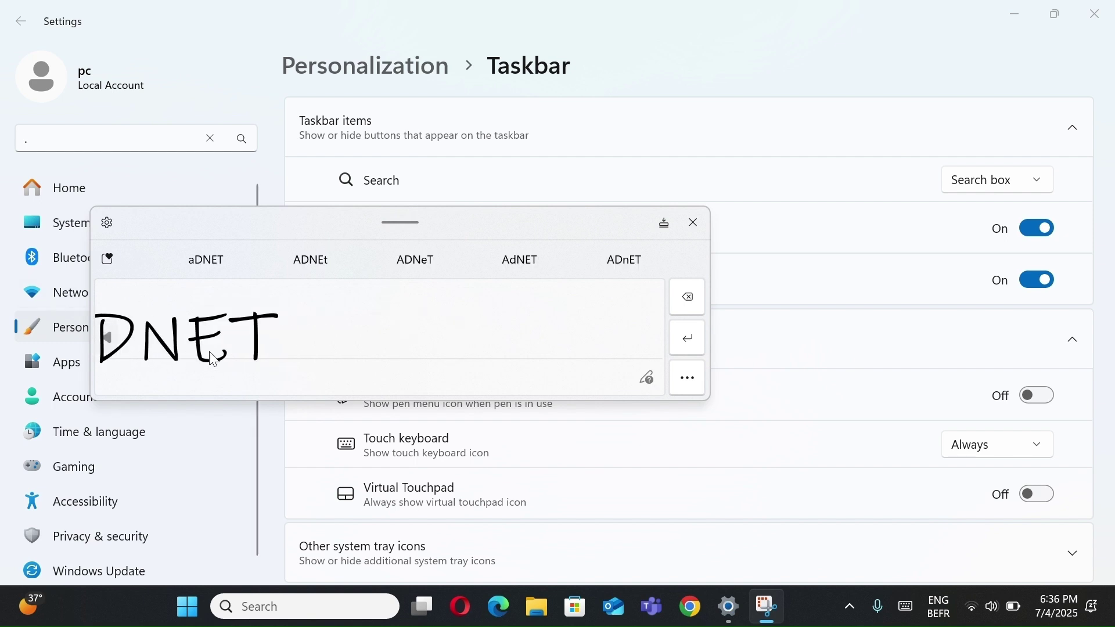
click(694, 223)
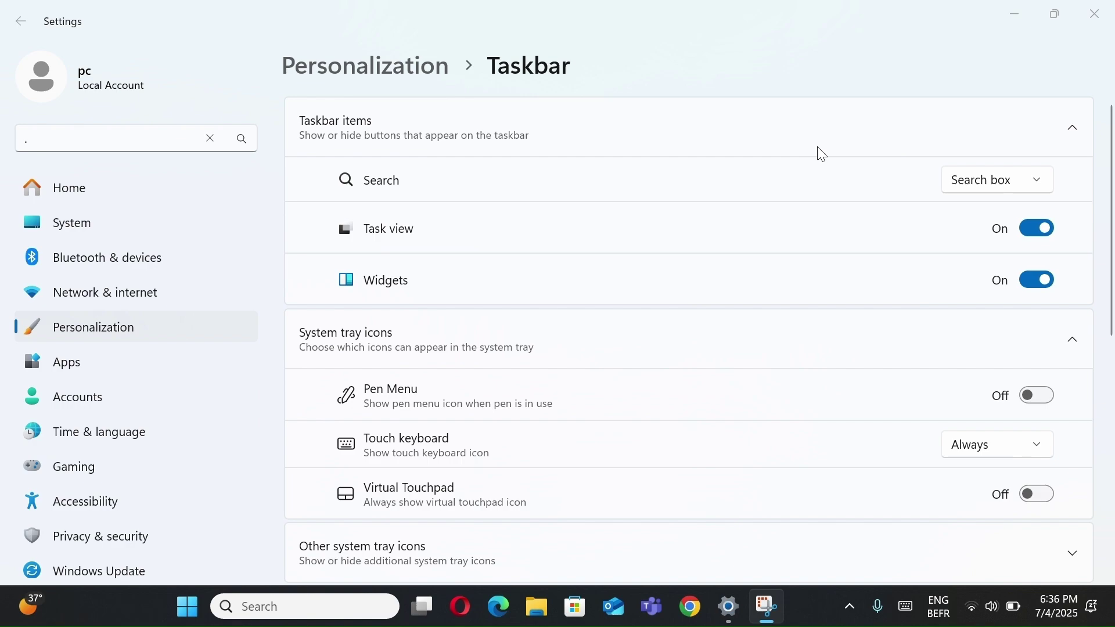
click(1110, 8)
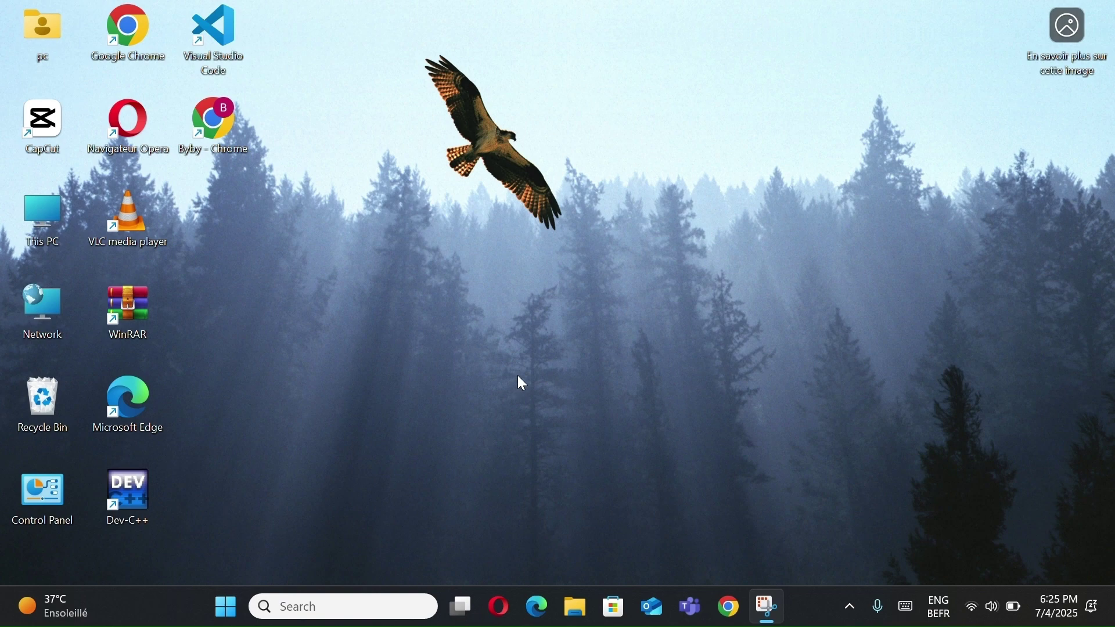
Step: Toggle Autocorrect misspelled words On under Time & language > Typing, then close Settings
right_click(169, 595)
click(223, 572)
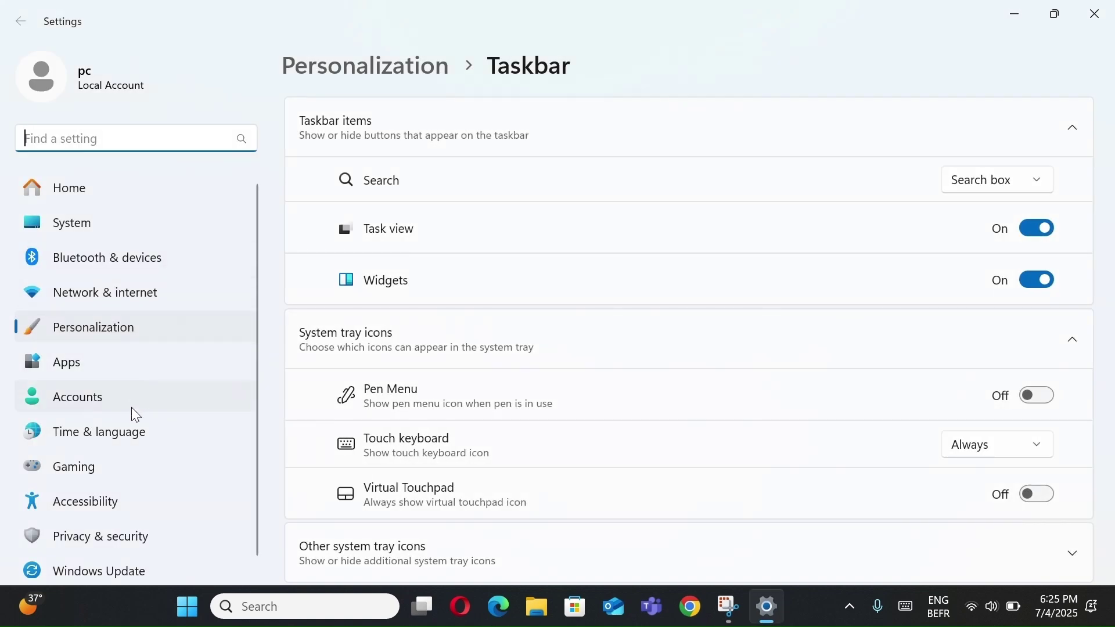
click(97, 437)
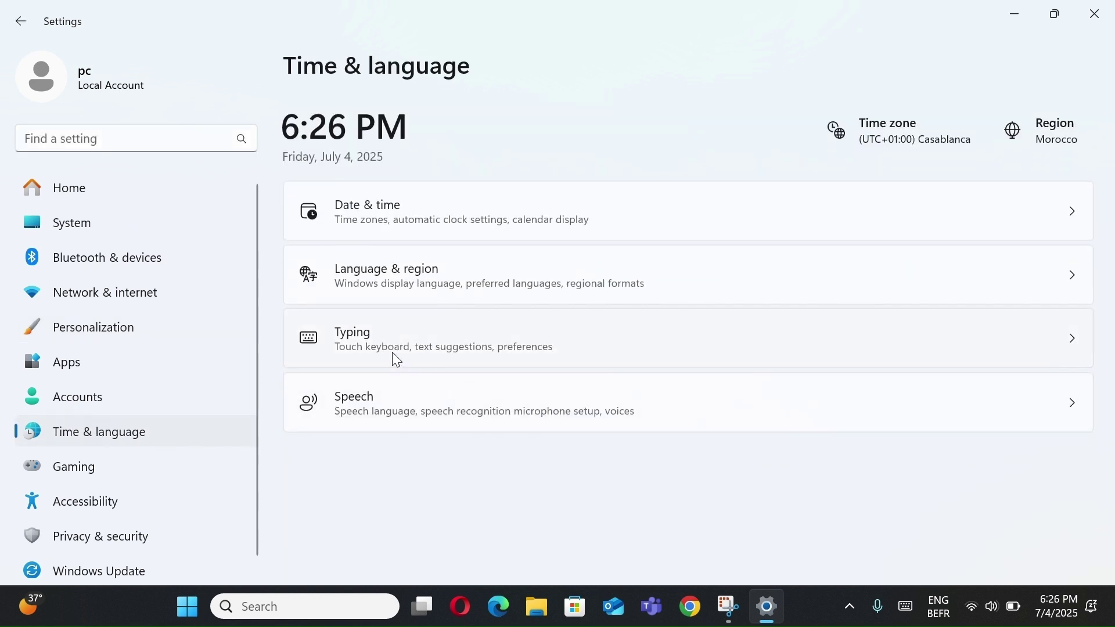
click(437, 353)
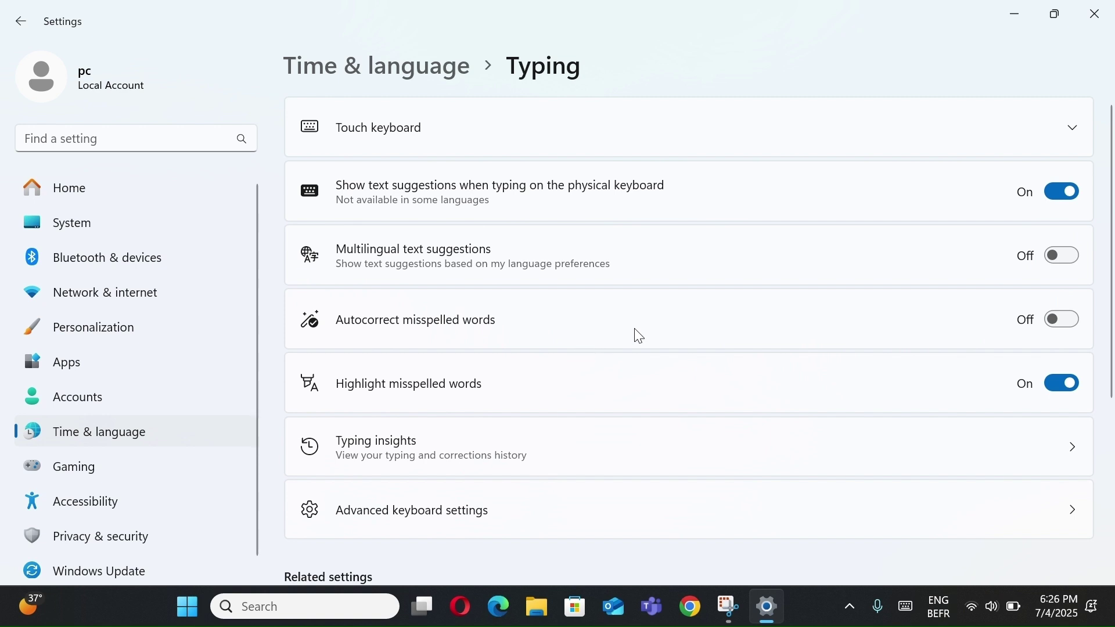
click(1058, 319)
click(1098, 14)
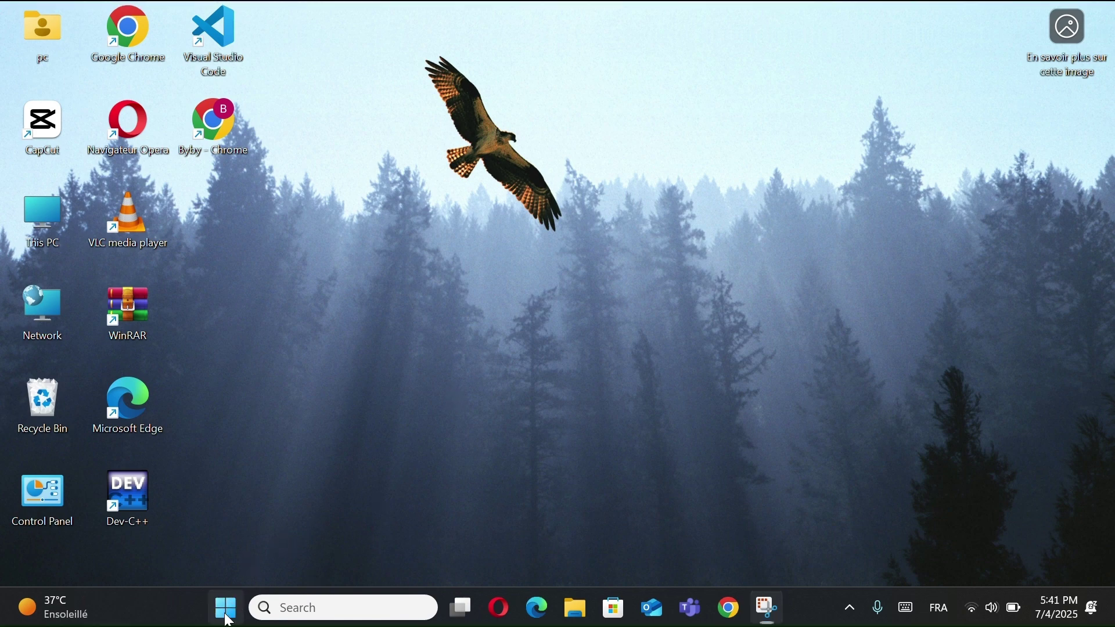
click(226, 607)
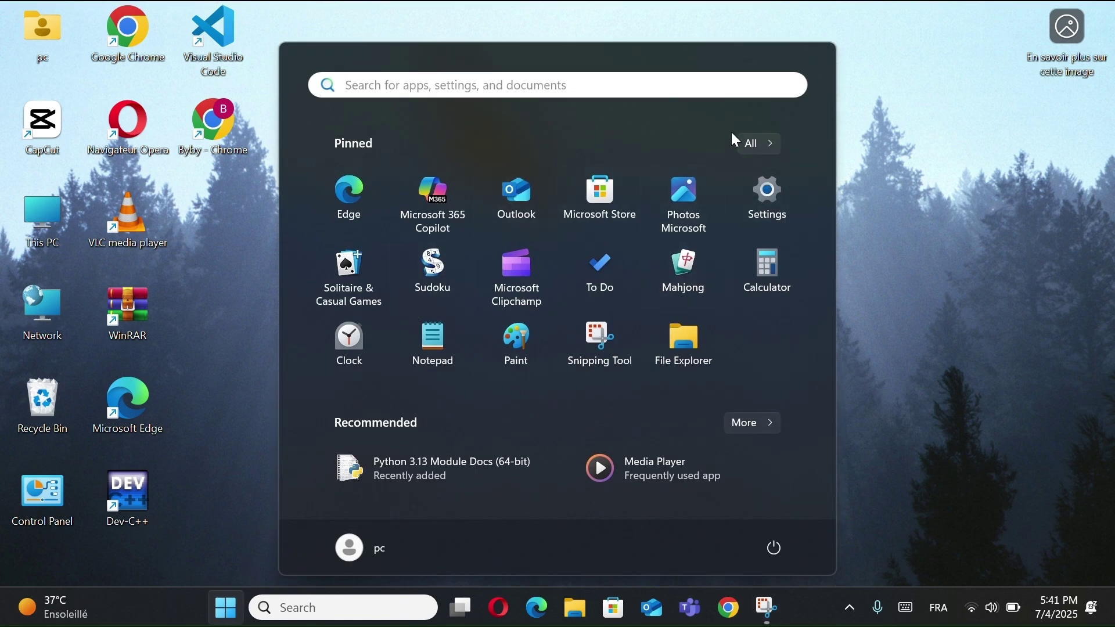
click(765, 143)
scroll(538, 372, down, 3)
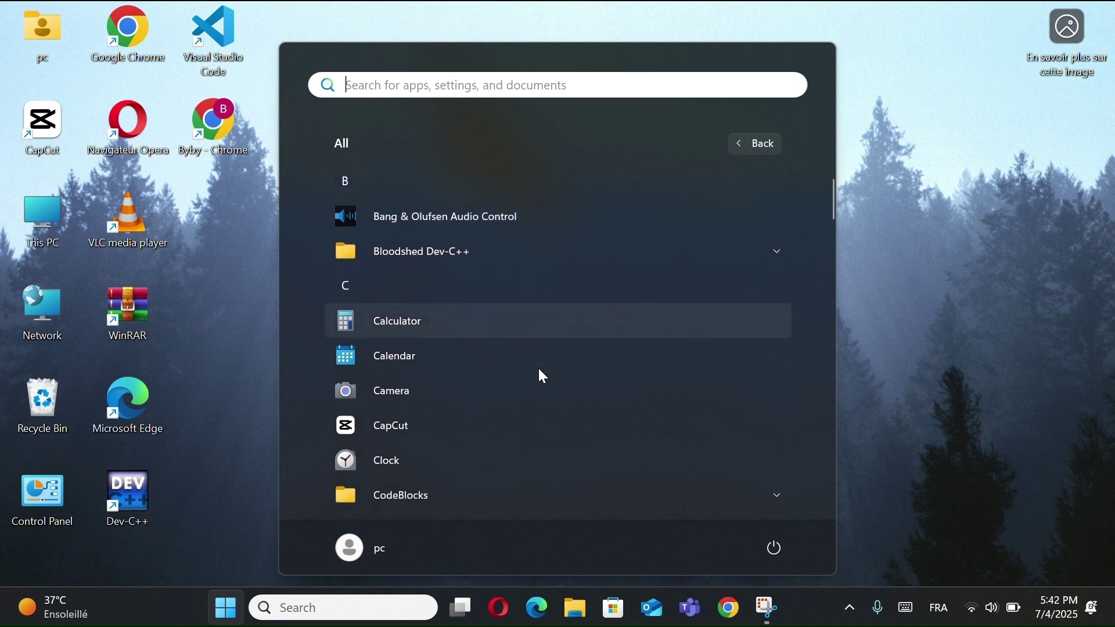
right_click(518, 379)
click(583, 386)
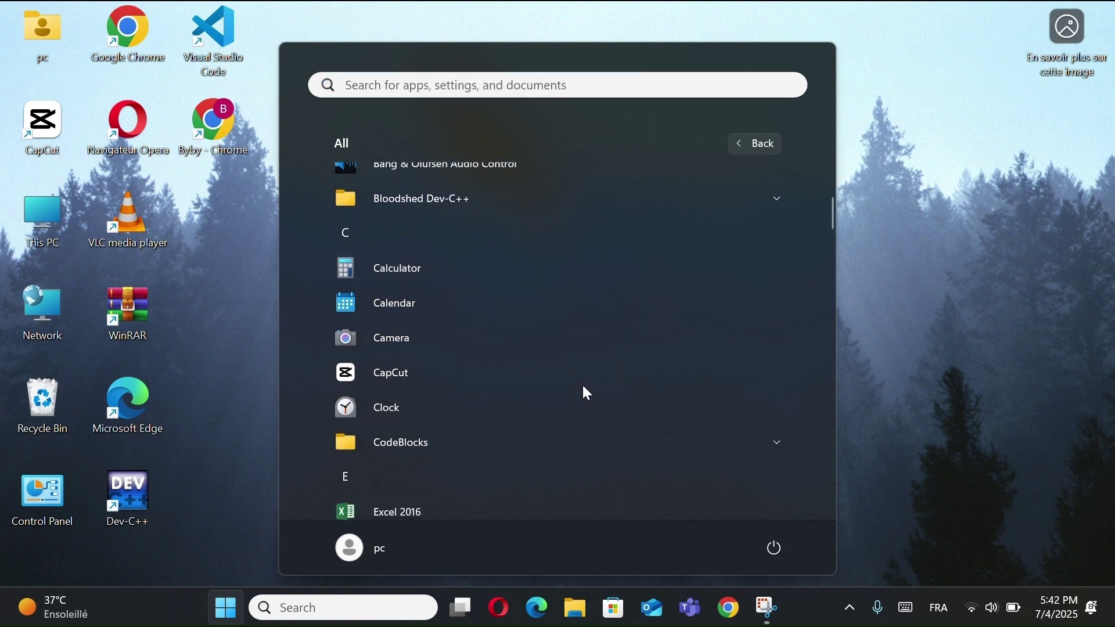
click(762, 143)
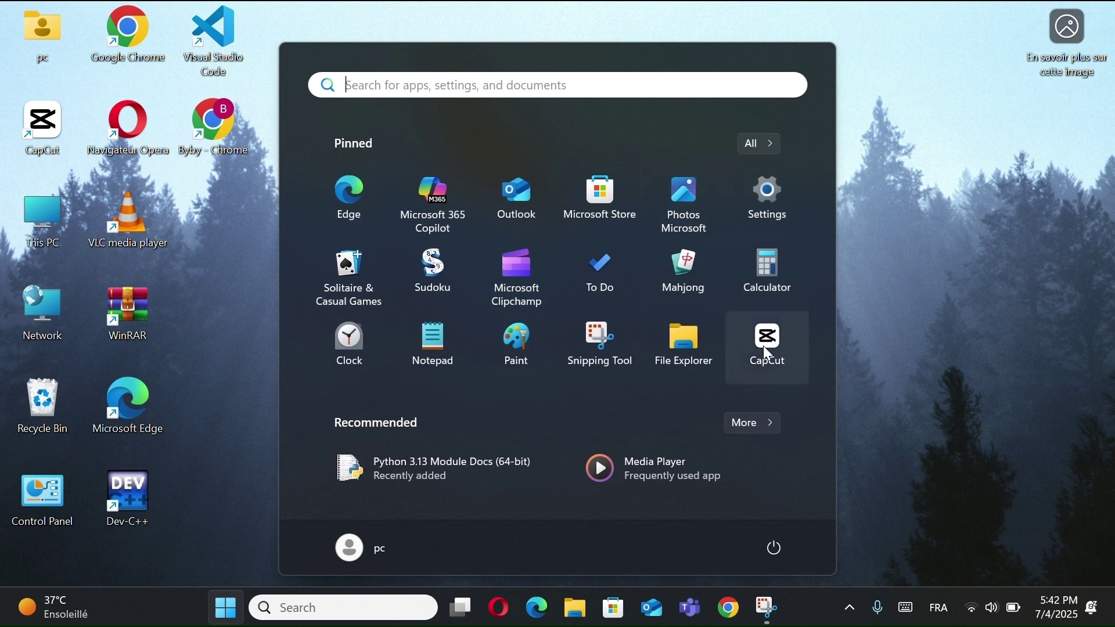
right_click(763, 347)
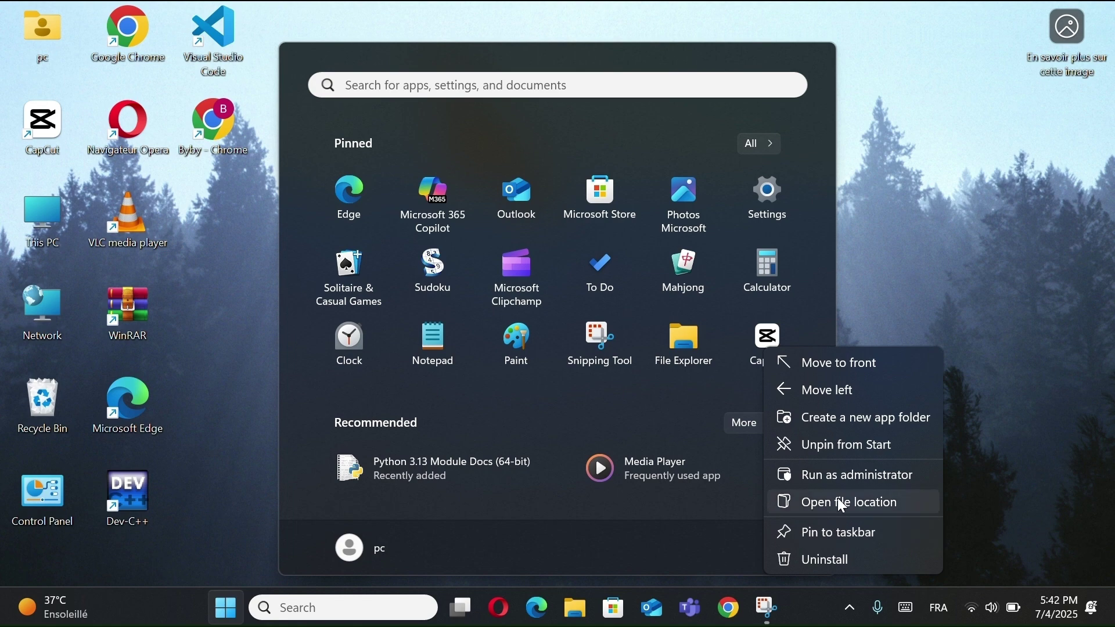
click(842, 444)
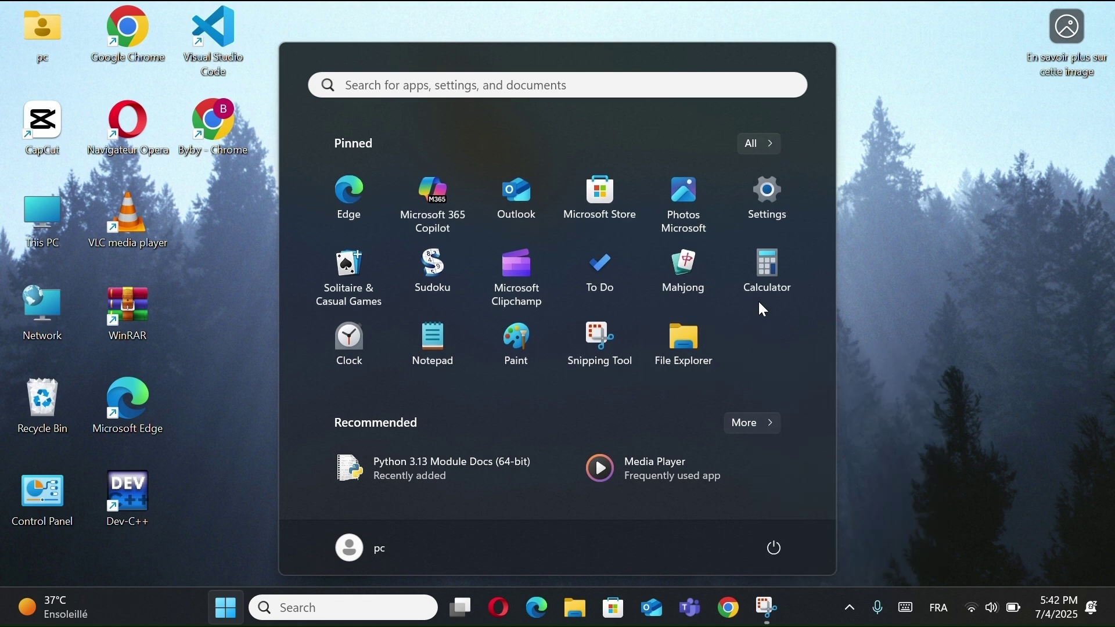
click(903, 112)
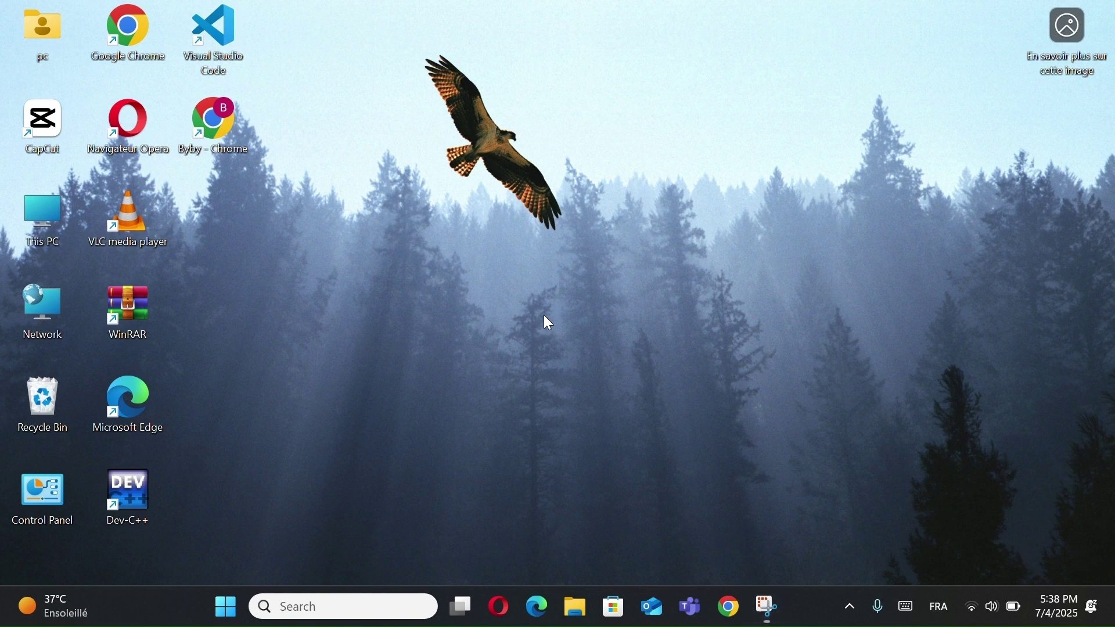
right_click(544, 315)
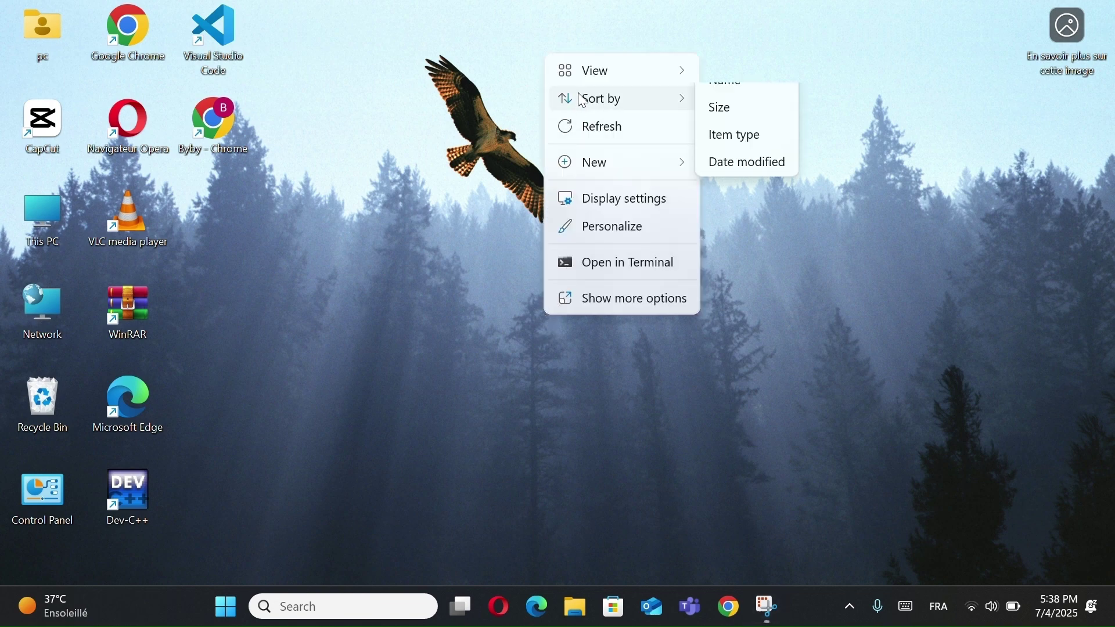
mouse_move(598, 71)
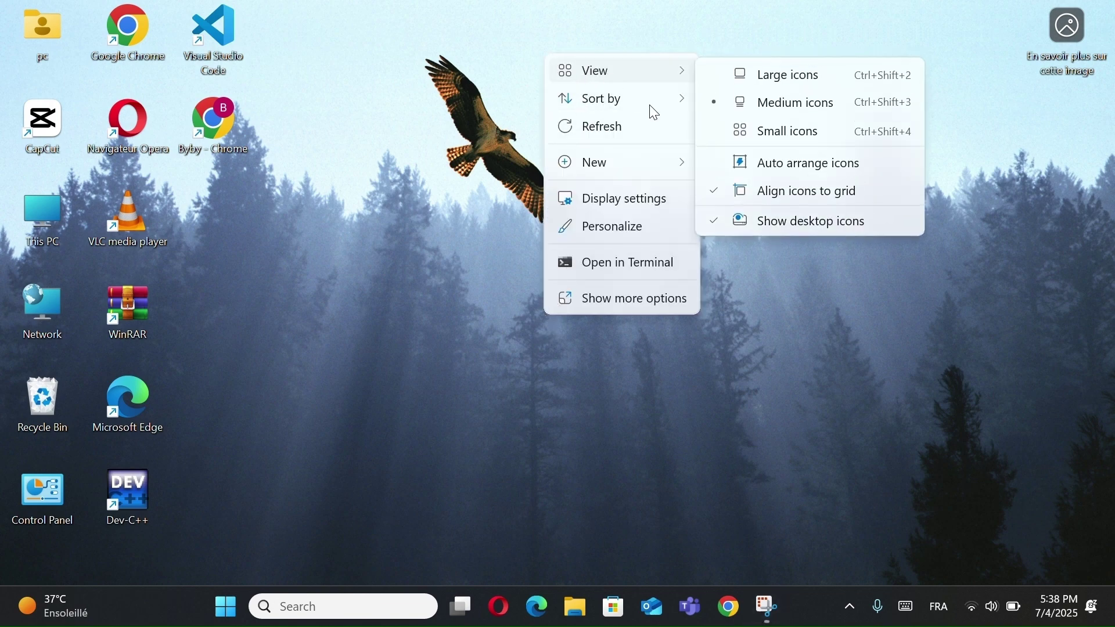
click(758, 228)
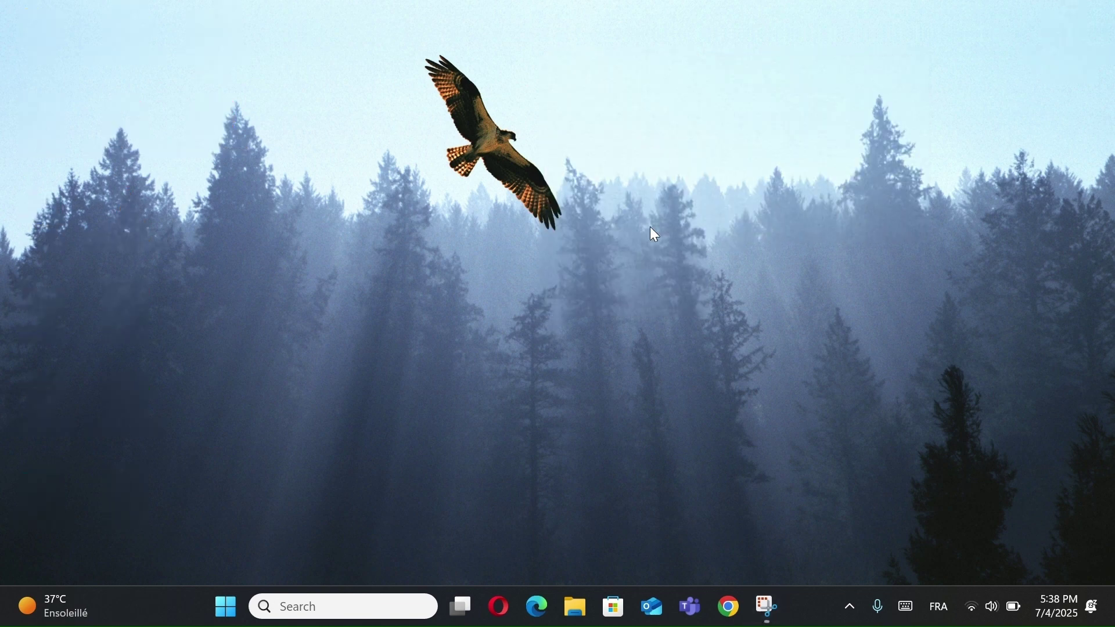
right_click(562, 243)
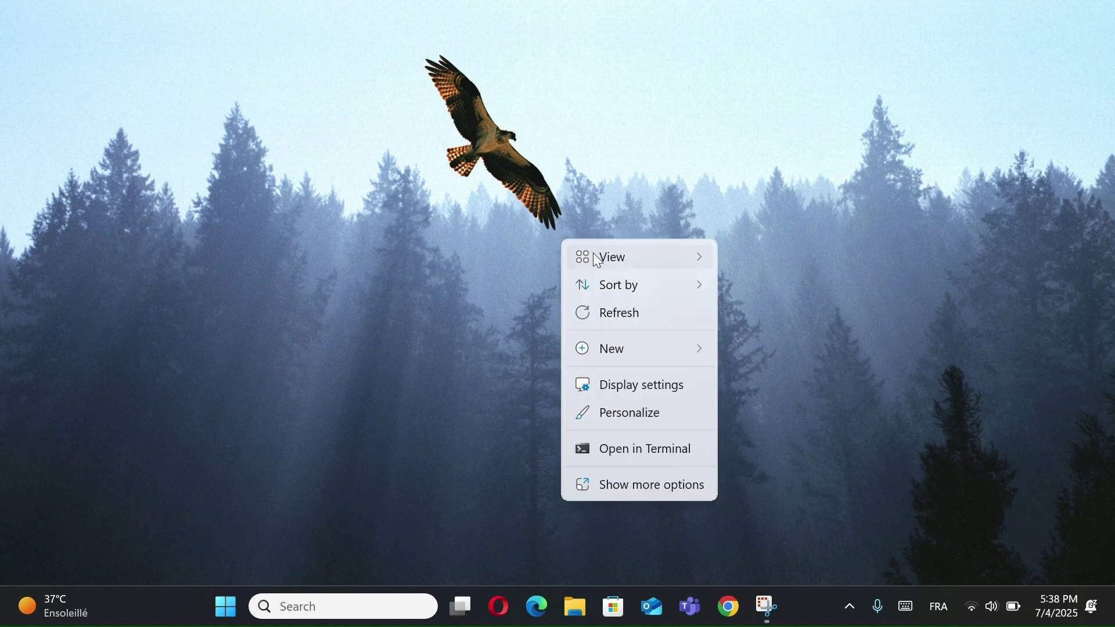
mouse_move(617, 259)
click(794, 404)
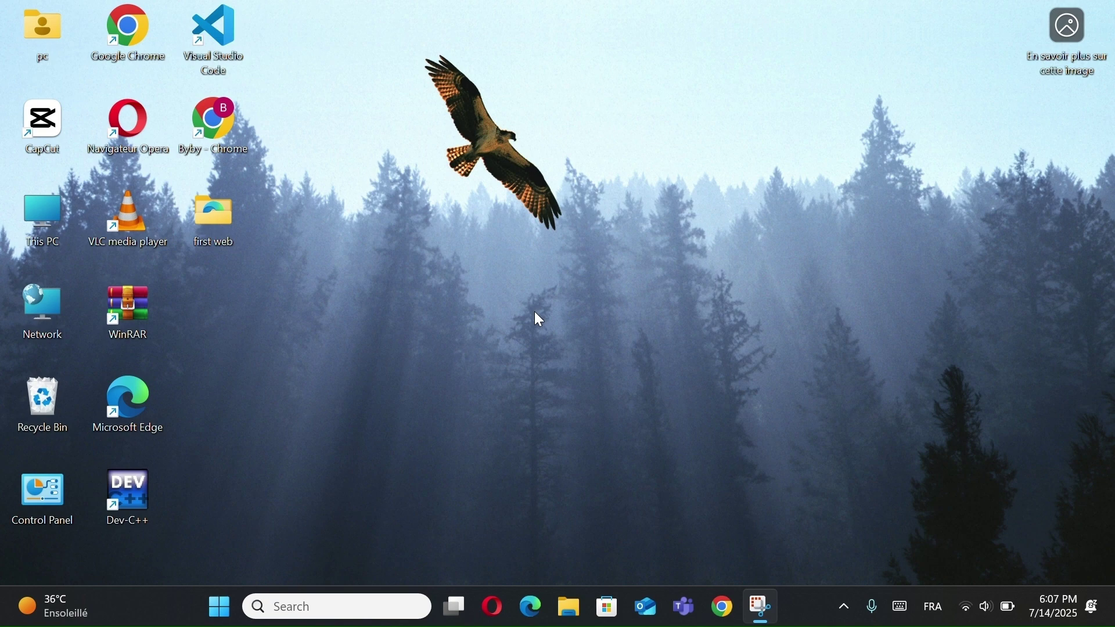
Step: Search for sysdm.cpl and open System Properties
click(348, 604)
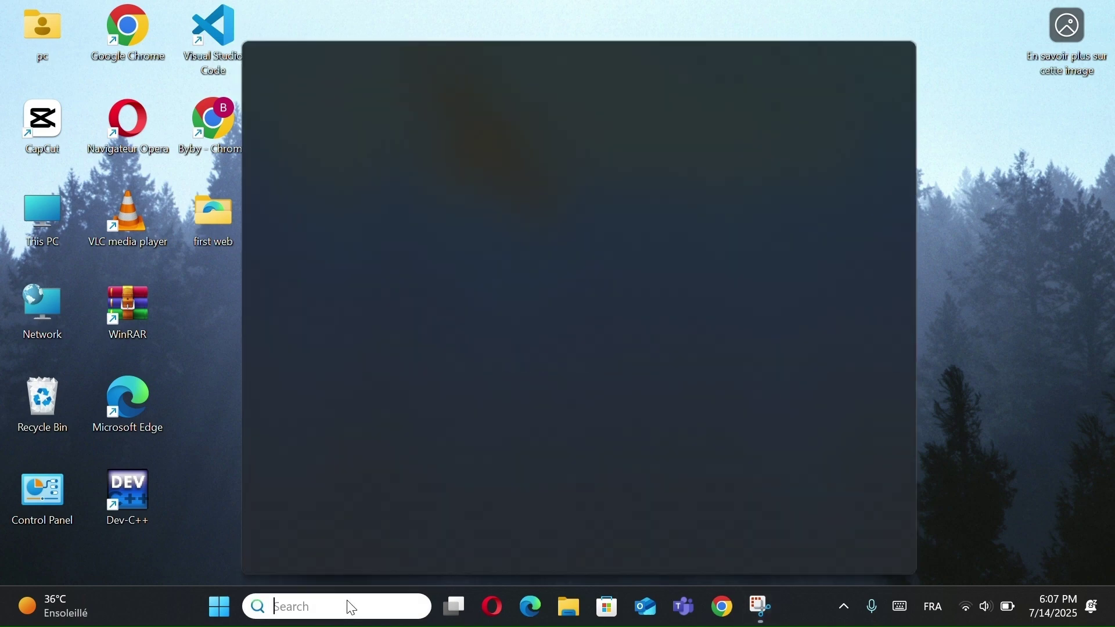
text(sysdm)
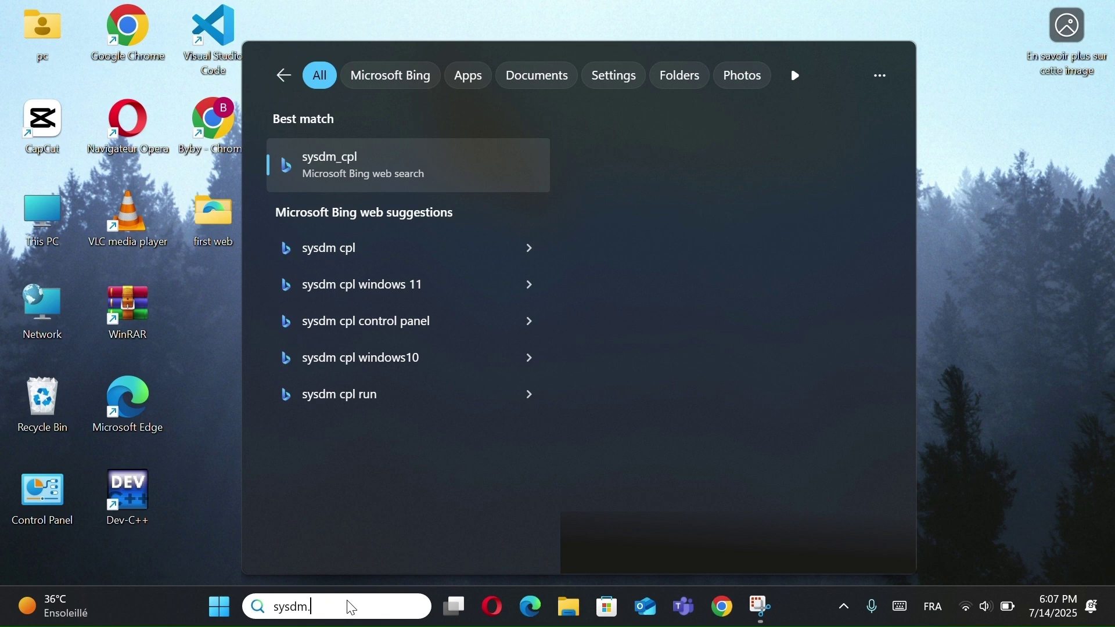
text(.cp)
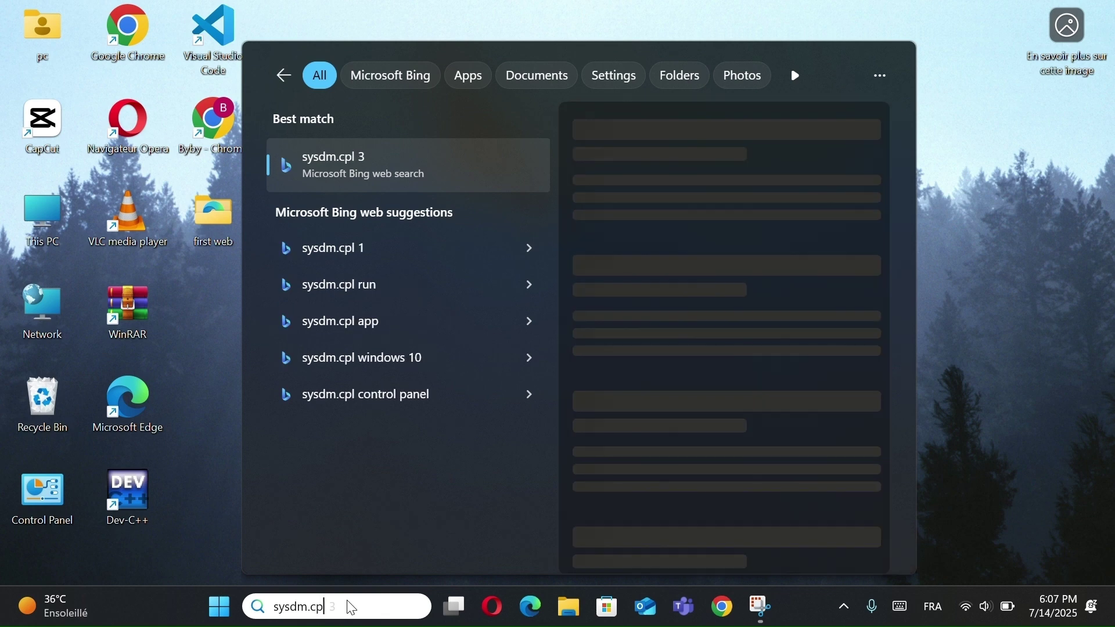
text(l)
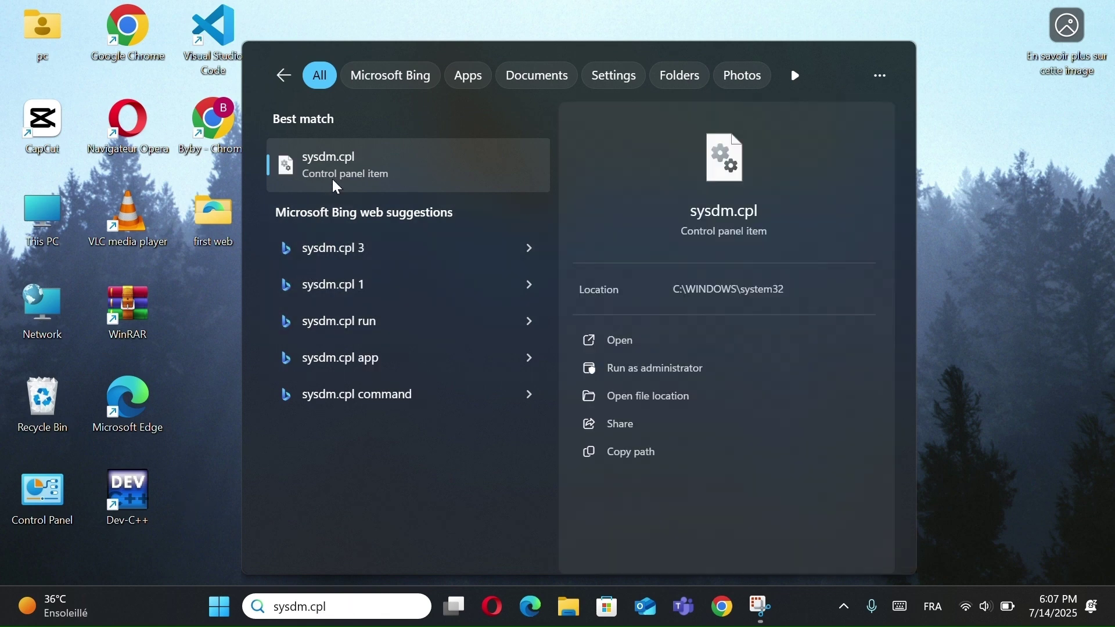
click(318, 170)
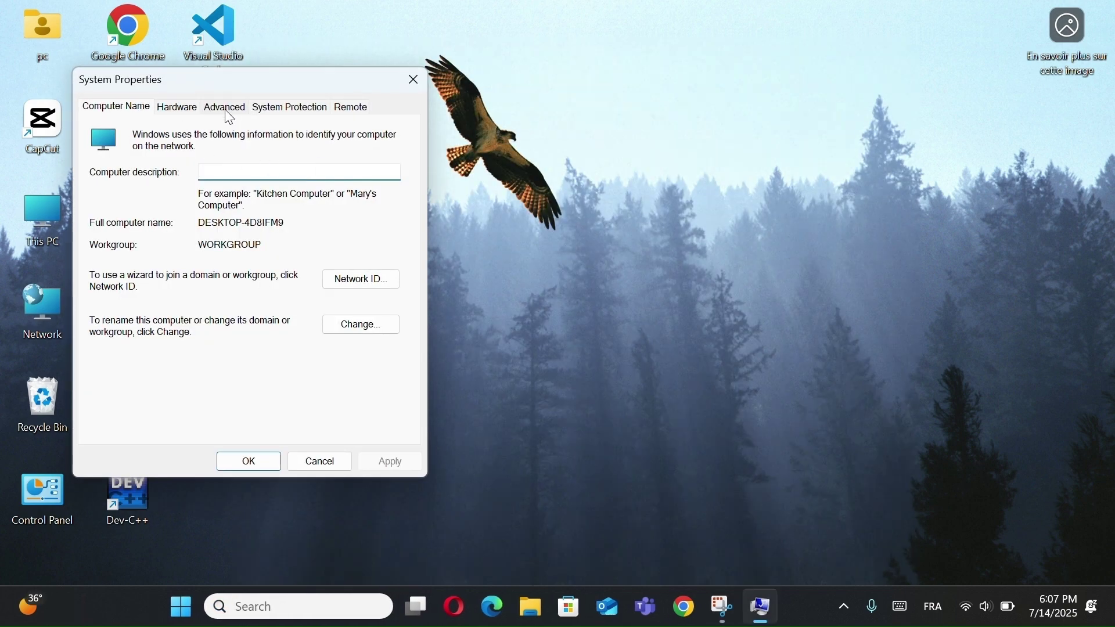
Step: Apply 'Adjust for best performance' in Advanced > Performance Settings, then close both dialogs
click(231, 110)
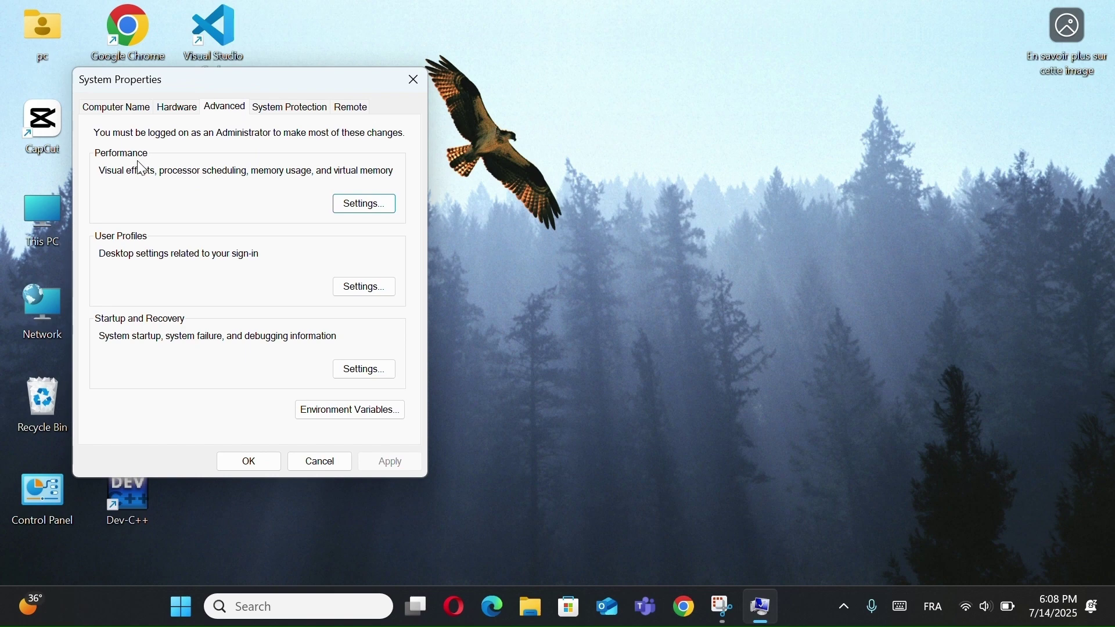
click(358, 209)
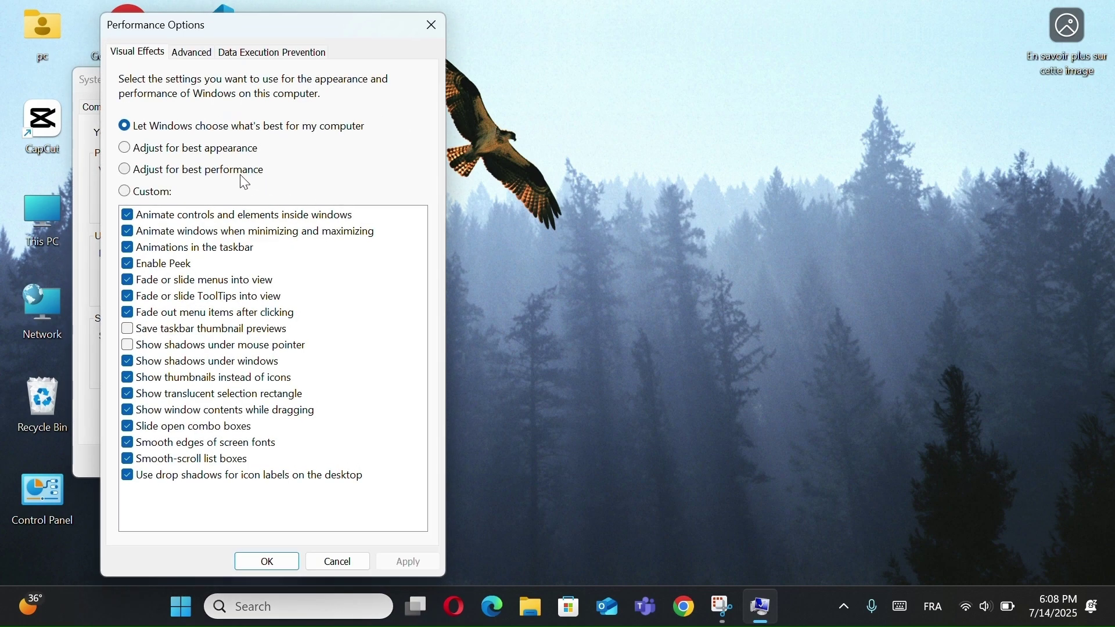
click(125, 170)
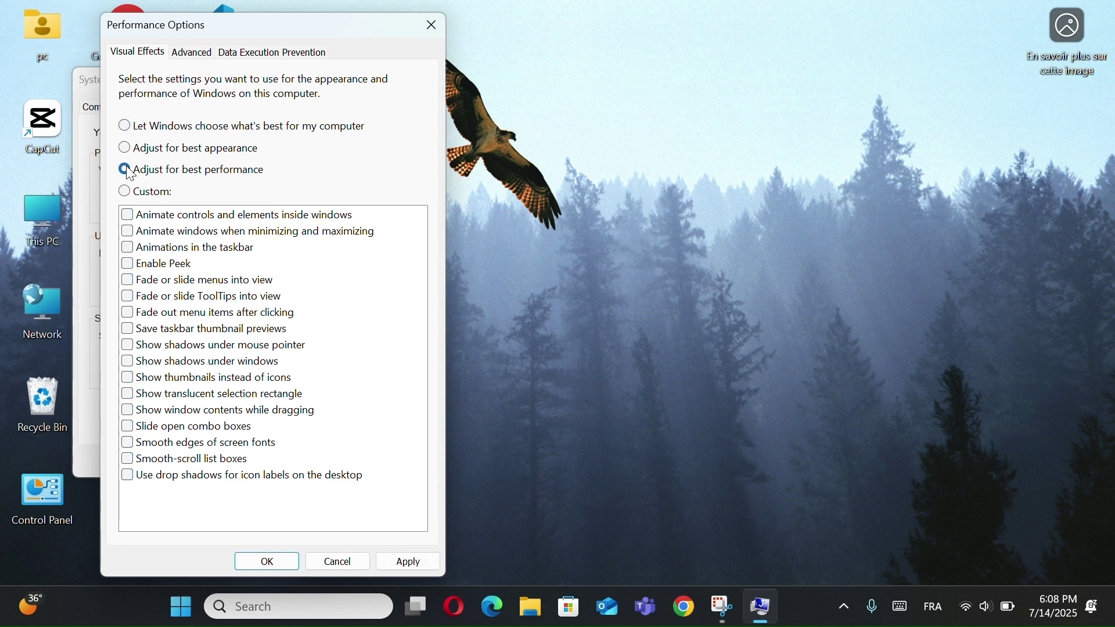
click(409, 569)
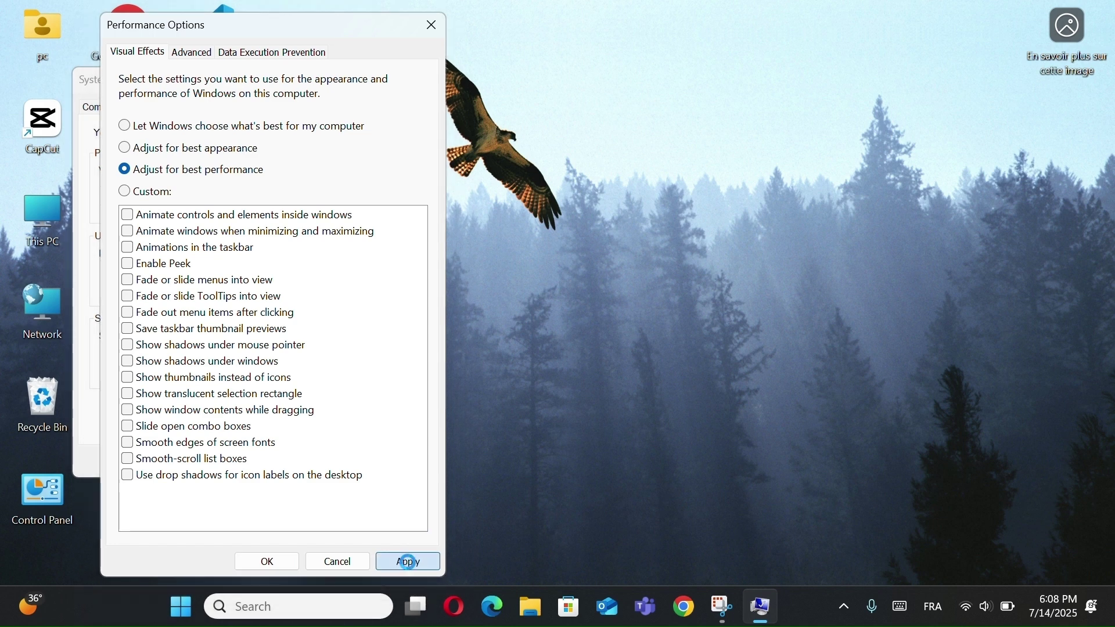
click(442, 28)
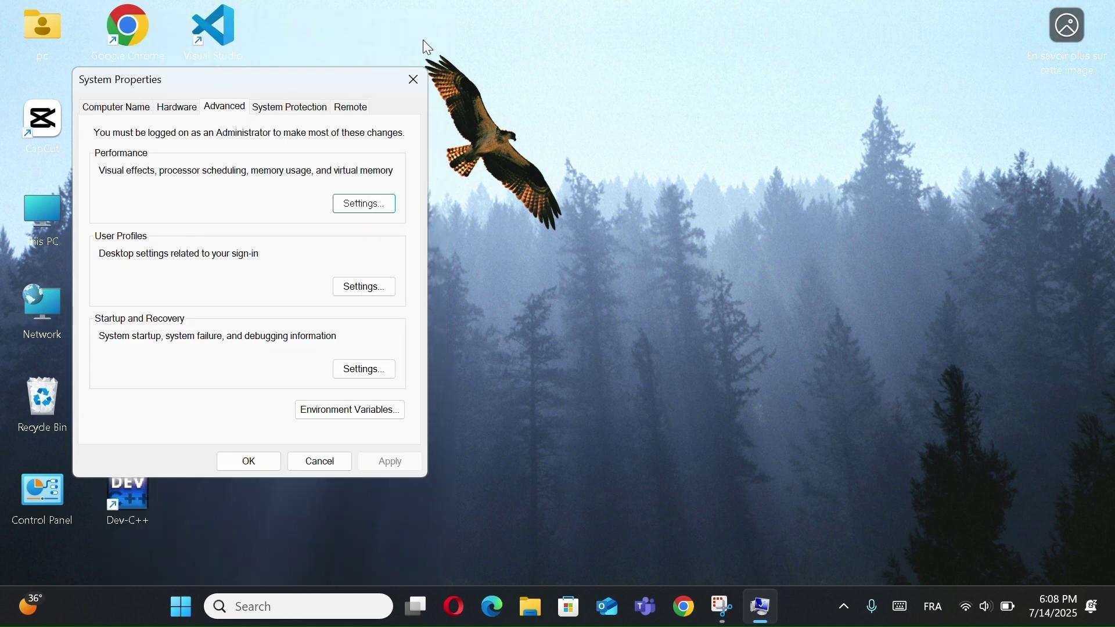
click(413, 82)
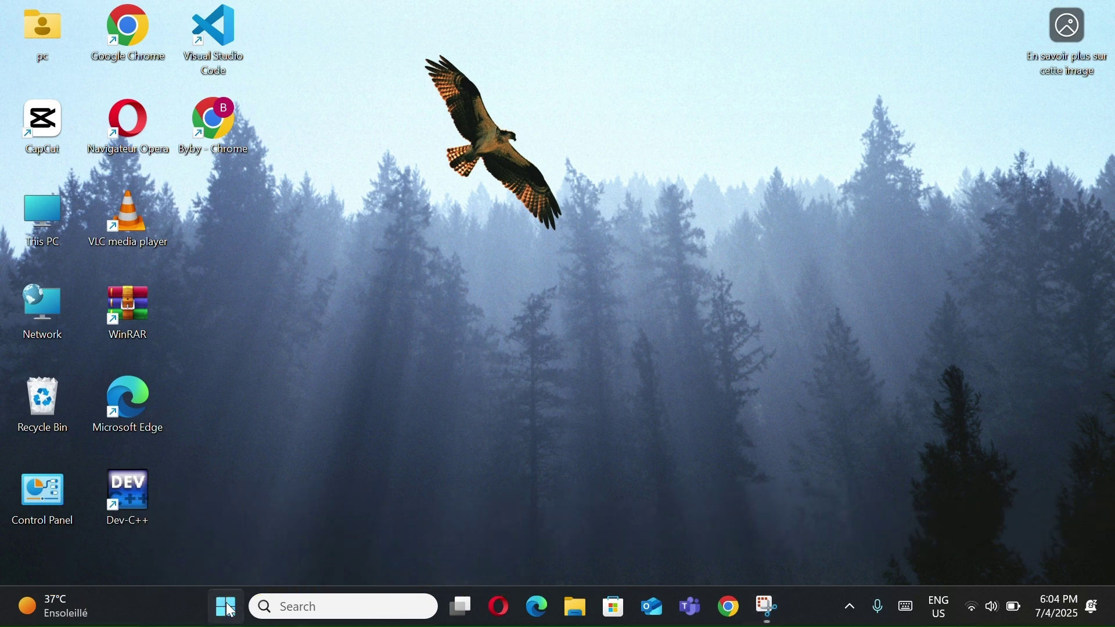
Step: Launch Notepad from the Start menu's pinned apps and place the cursor in the note
key(super)
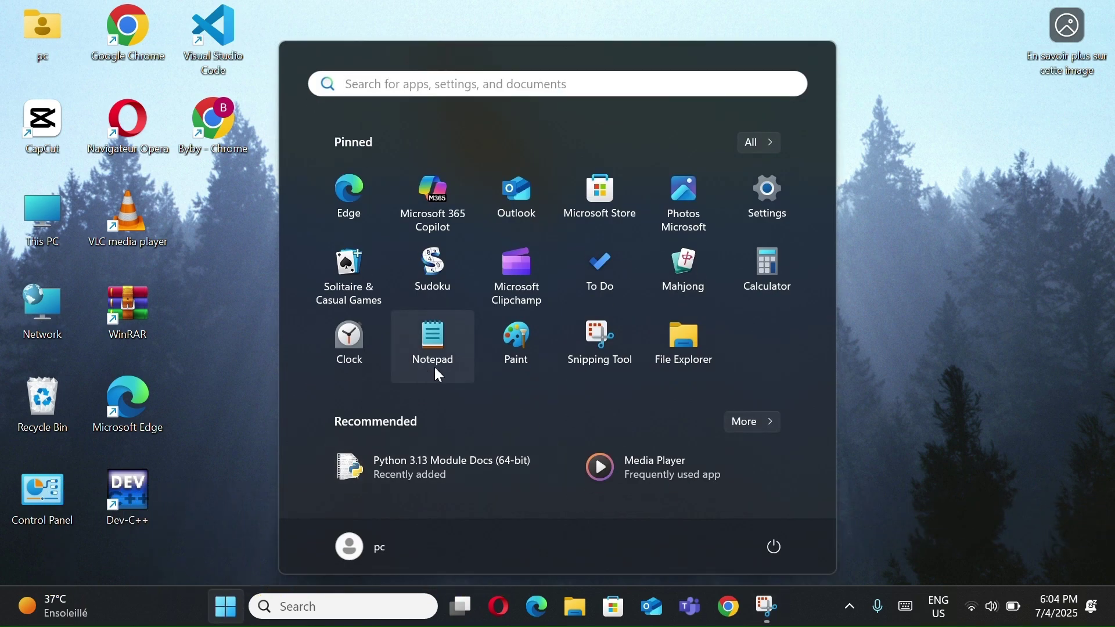
click(437, 336)
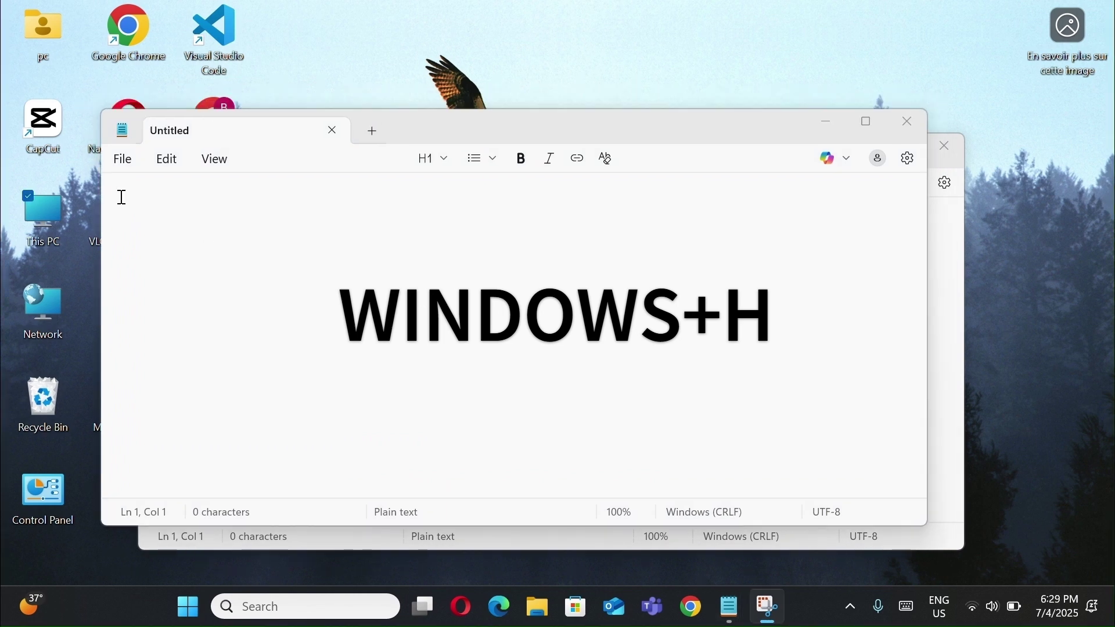
click(121, 198)
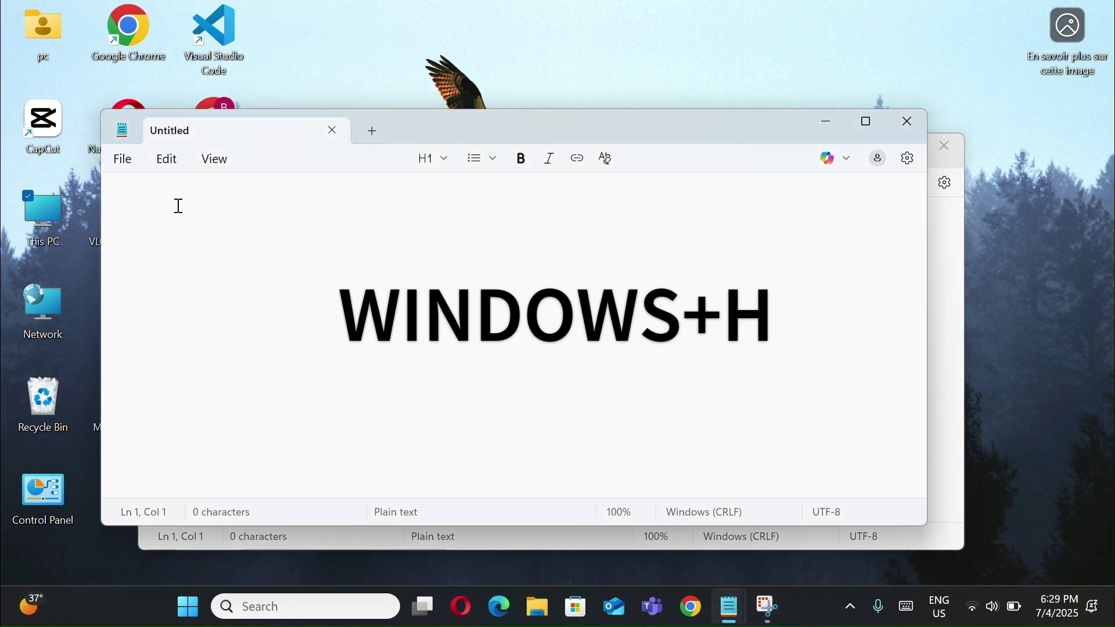
Step: Dictate 'And you can talk with microphone' with Win+H, then close Notepad without saving
key(super+h)
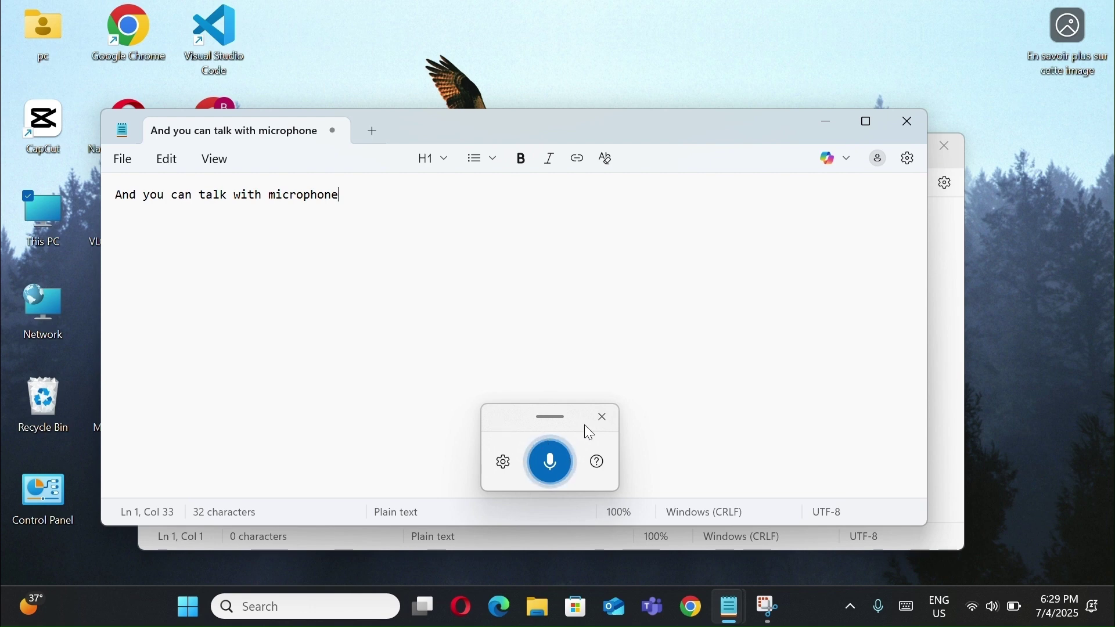
click(604, 417)
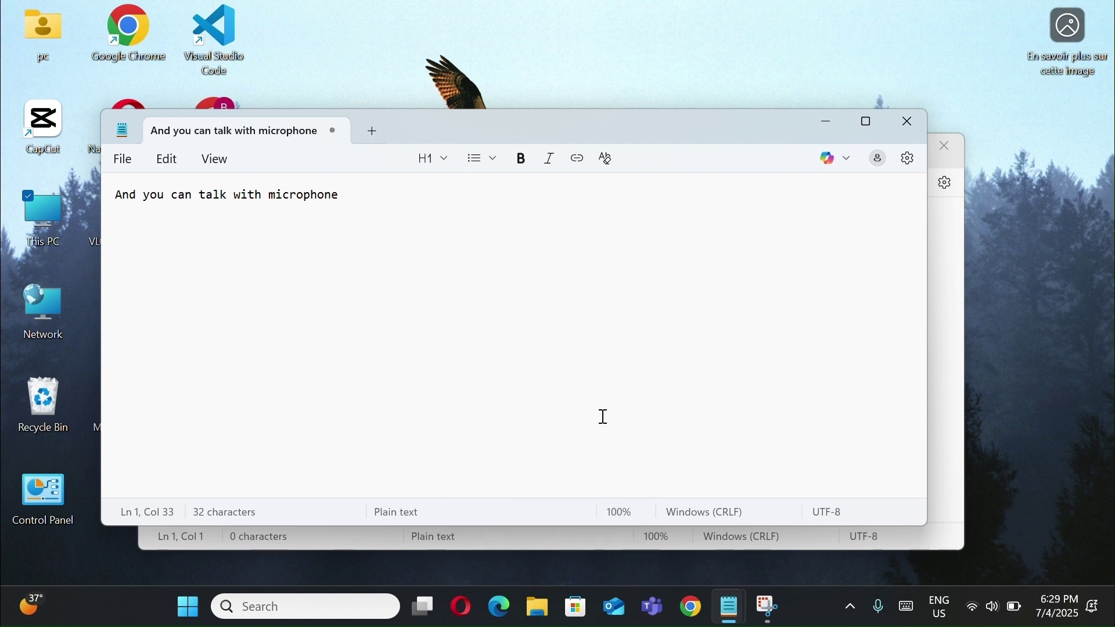
click(914, 124)
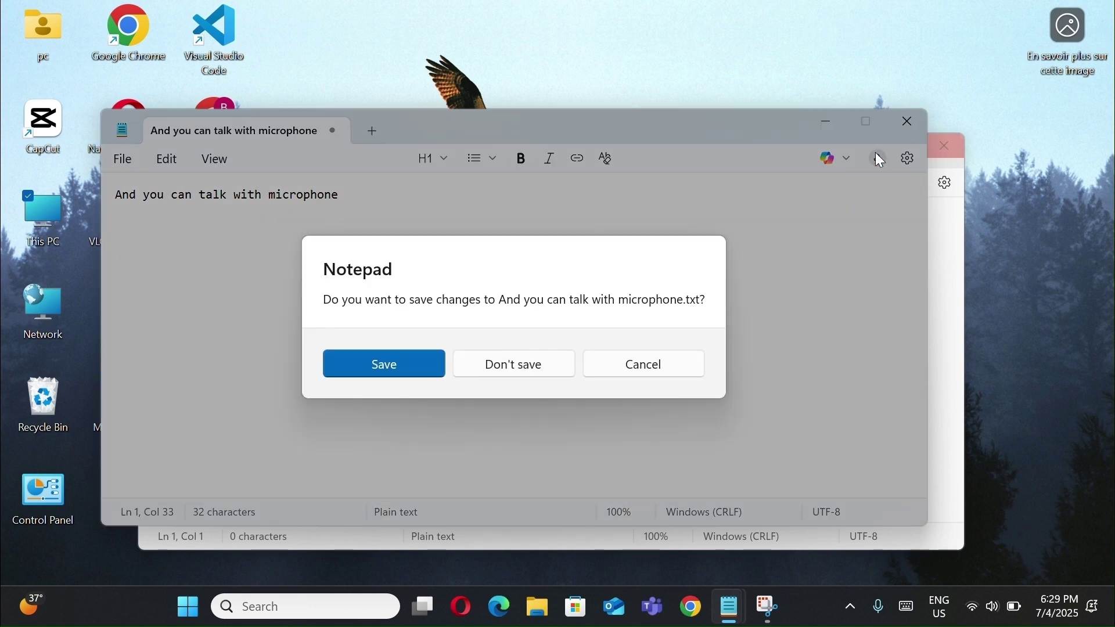
click(502, 360)
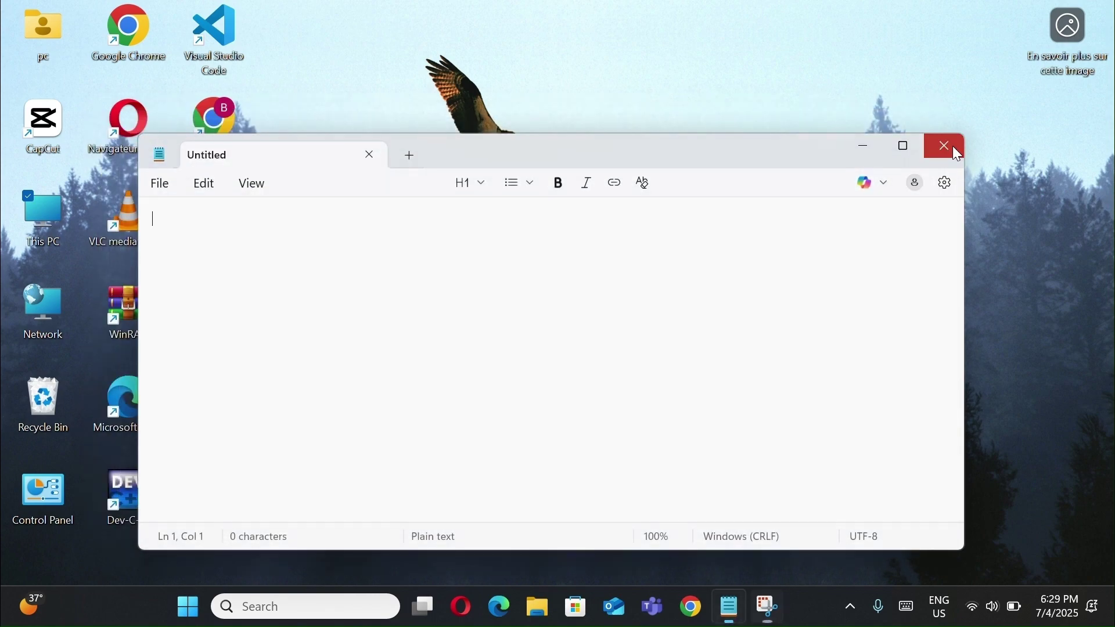
click(951, 146)
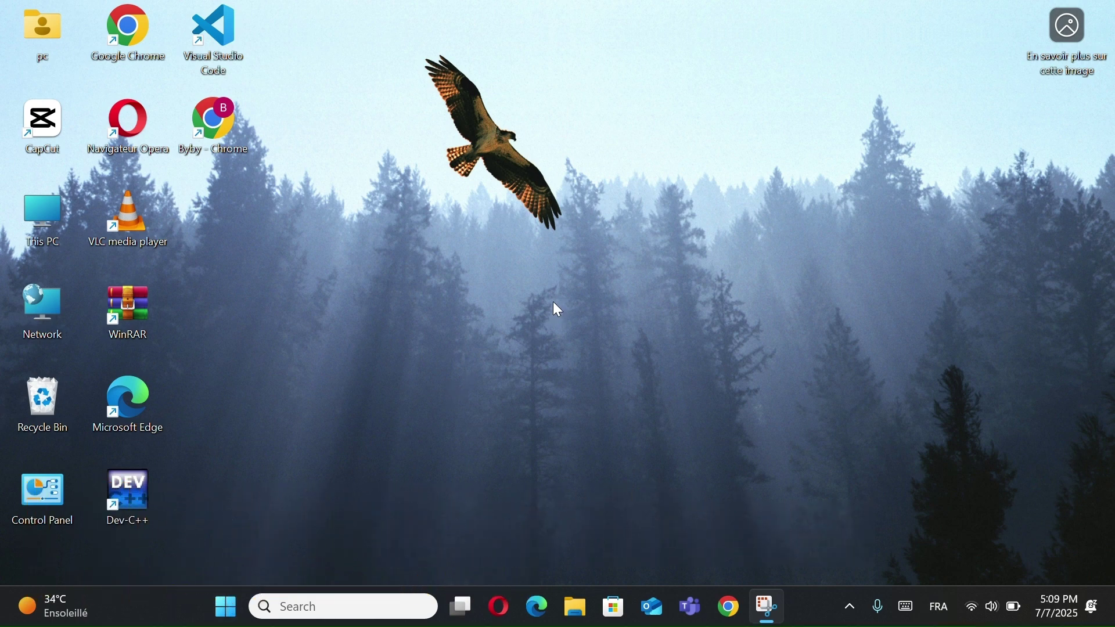
click(460, 607)
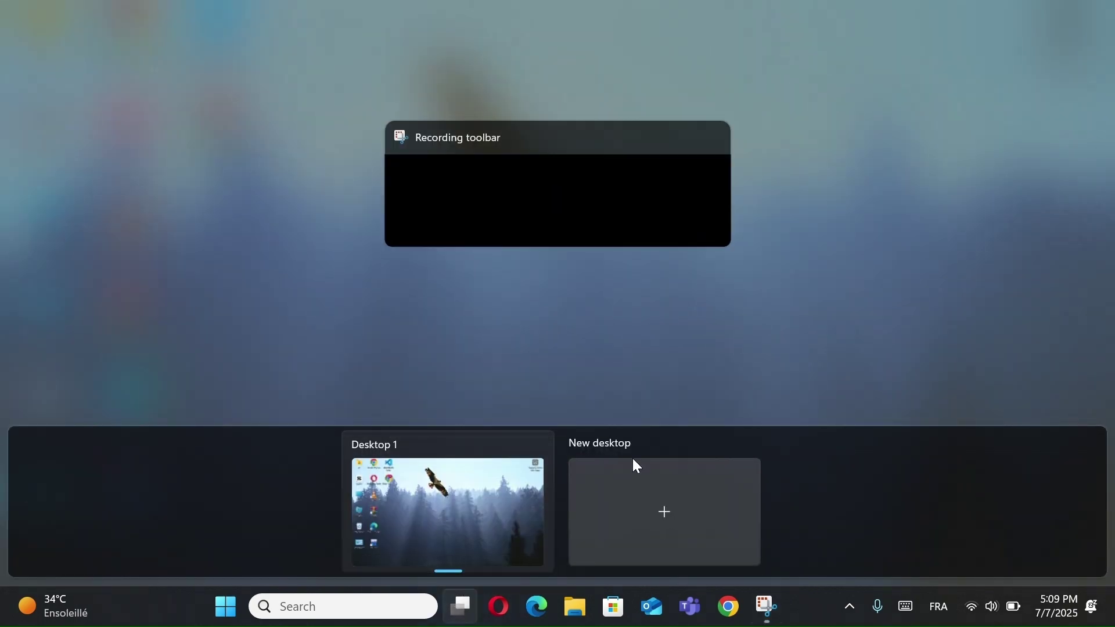
click(664, 515)
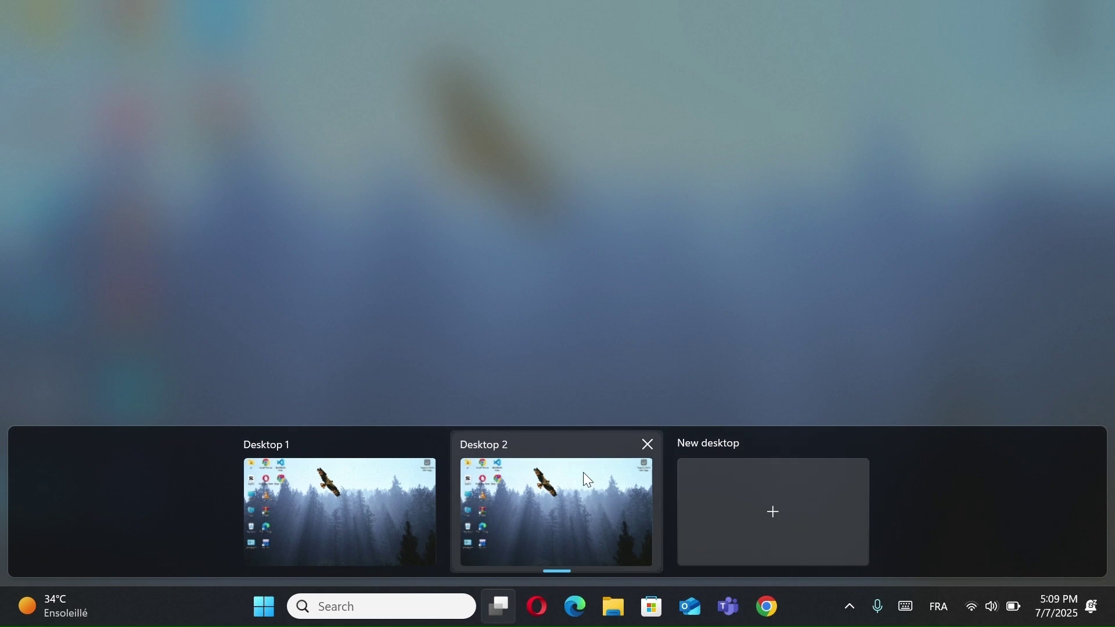
right_click(494, 444)
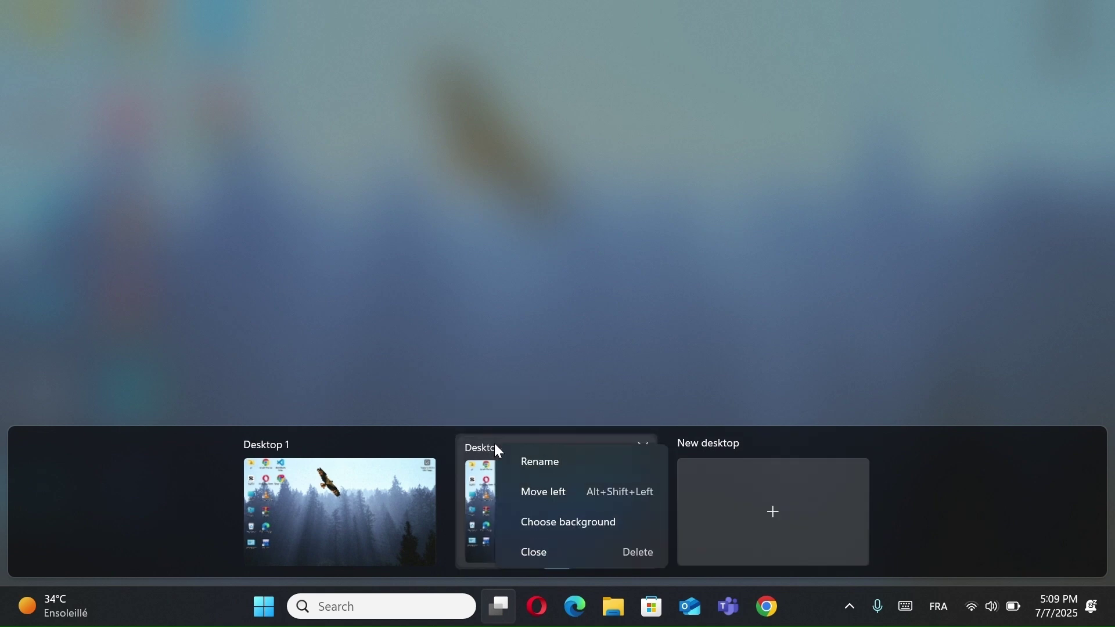
click(548, 468)
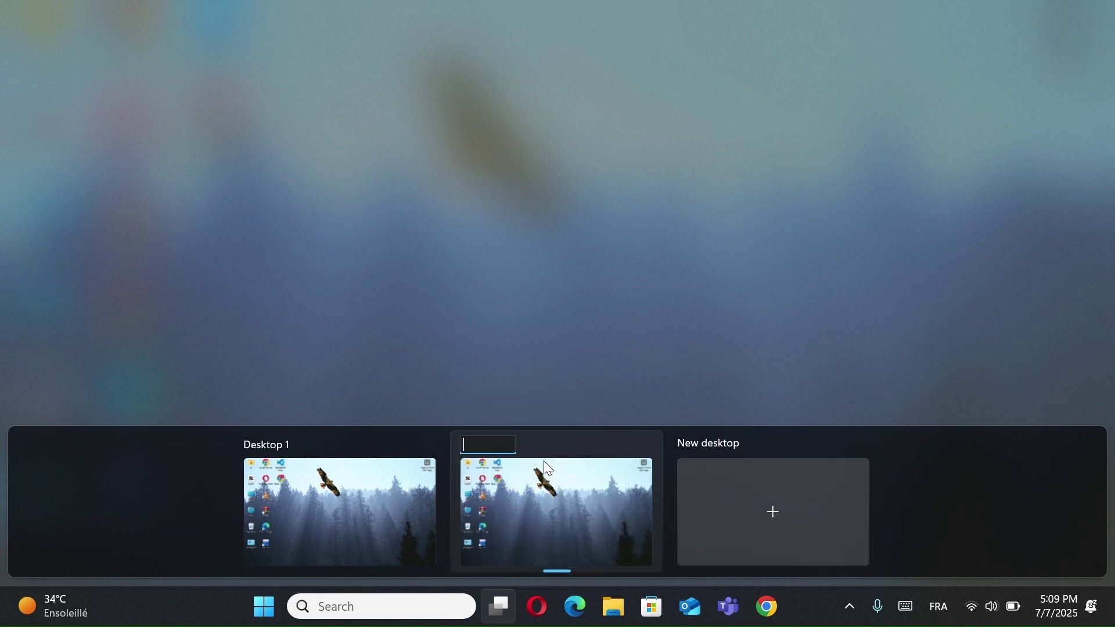
text(windows 11)
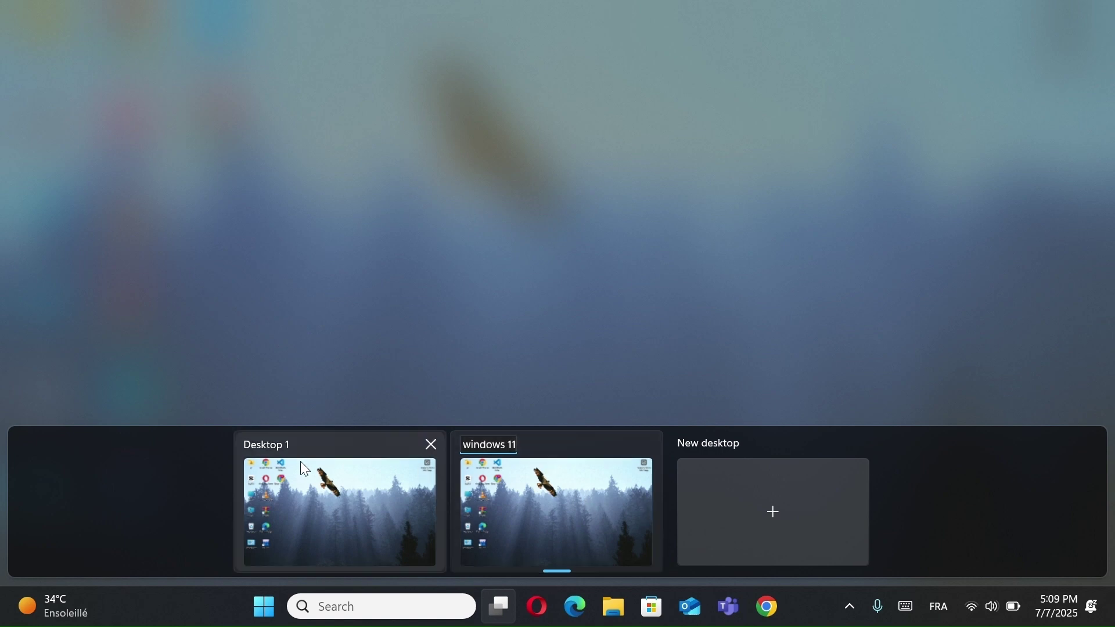
right_click(537, 448)
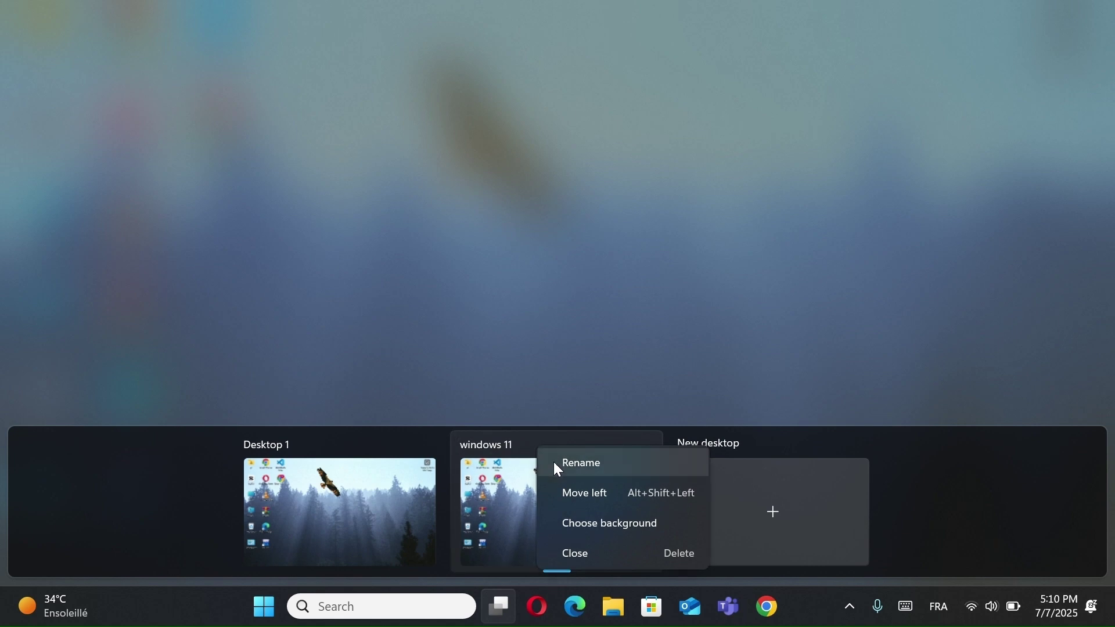
click(587, 553)
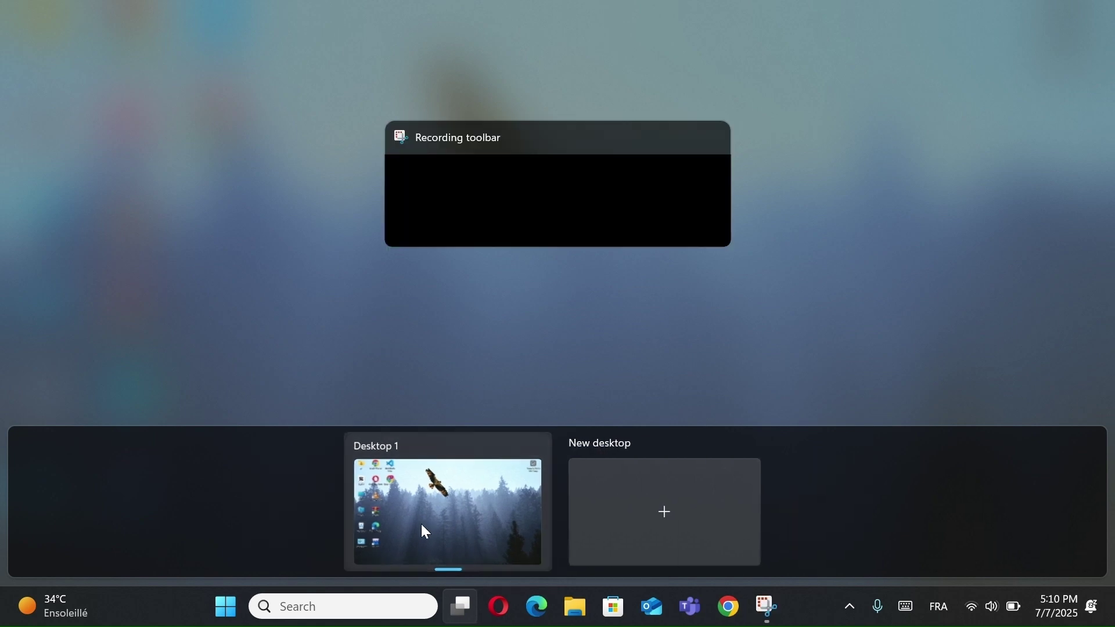
click(422, 525)
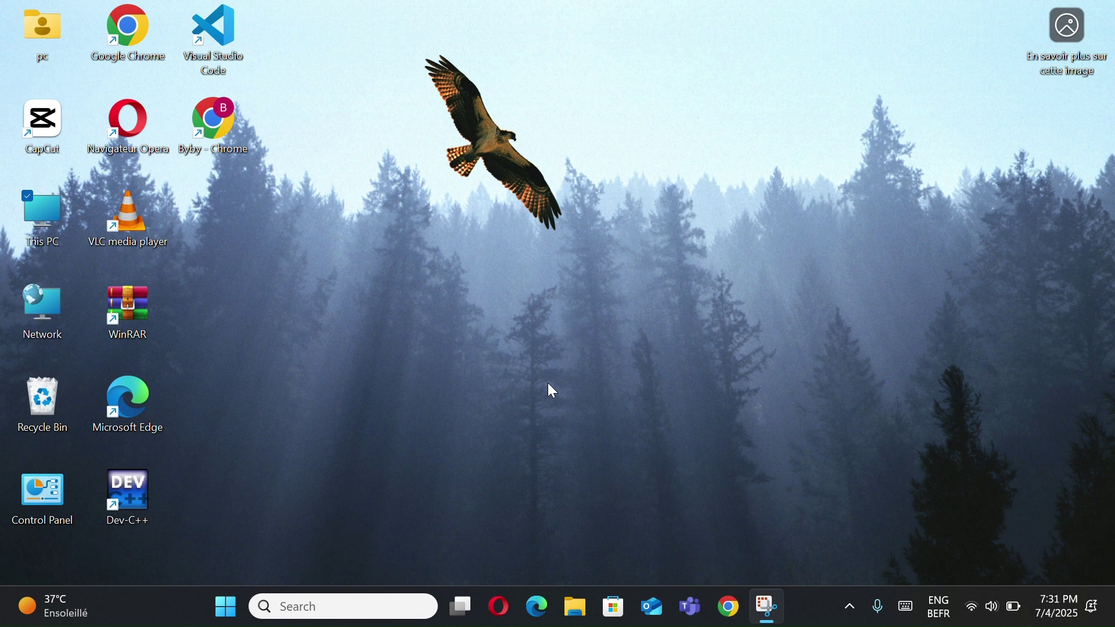
drag(445, 413, 484, 427)
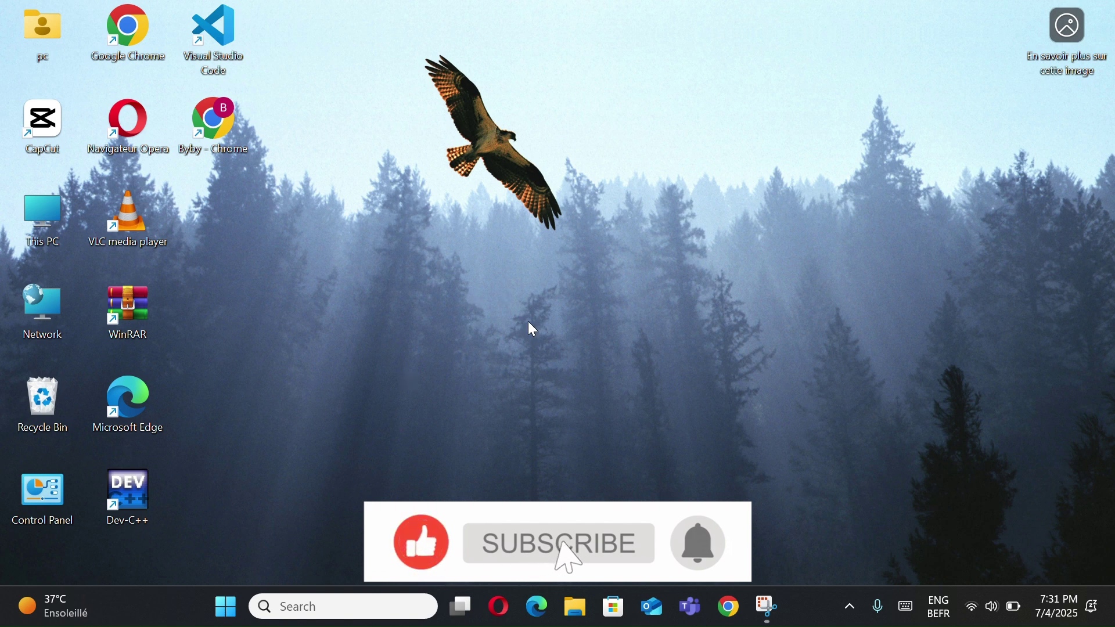
click(506, 40)
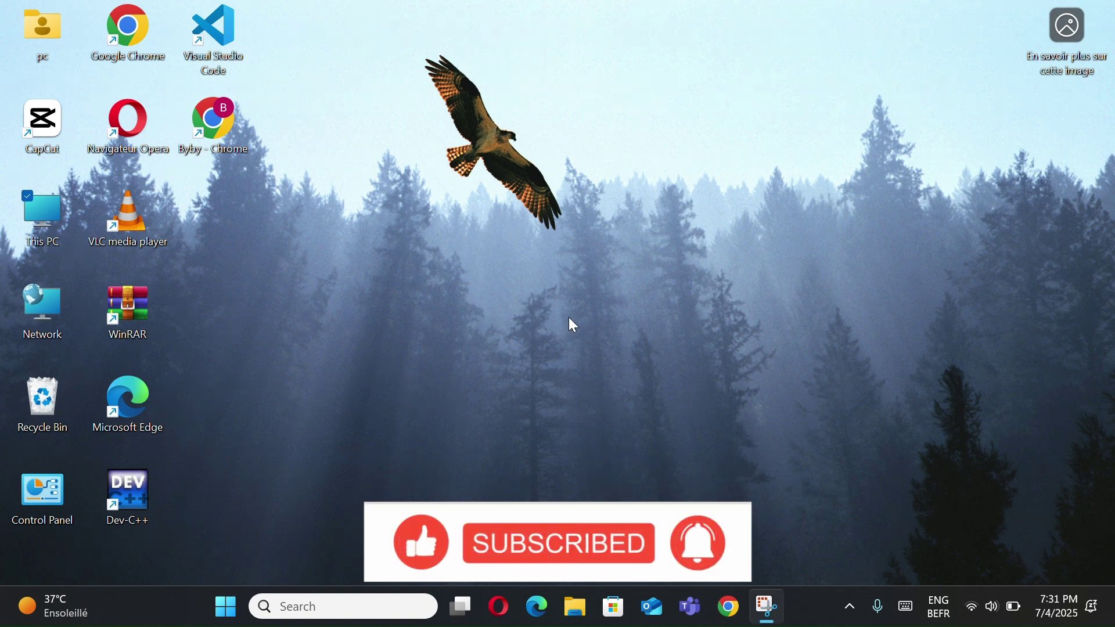